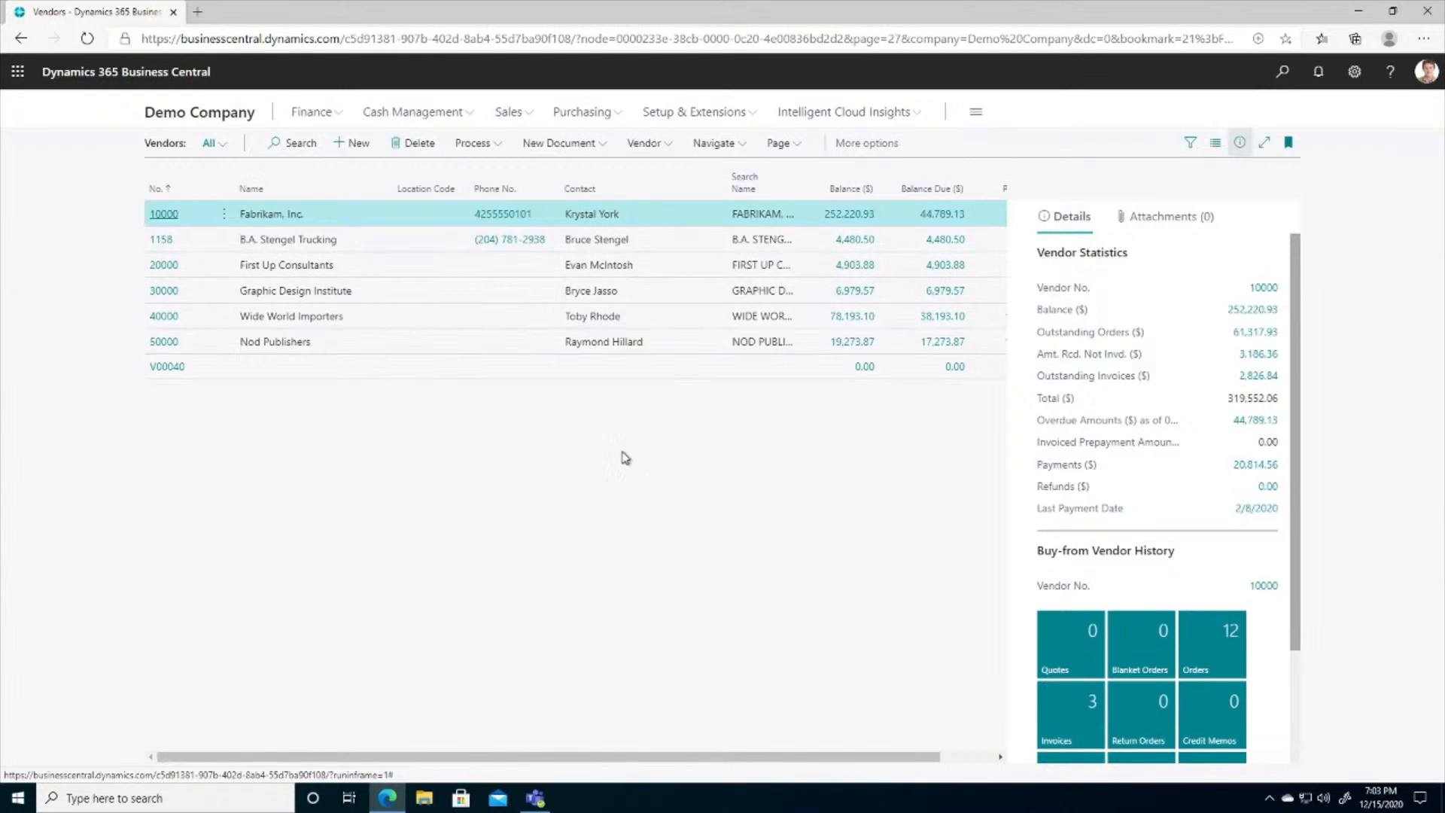
Start a new vendor, review the posting groups and payment terms in the Vendor DOMESTIC template, and close the template selection.
left_click(347, 149)
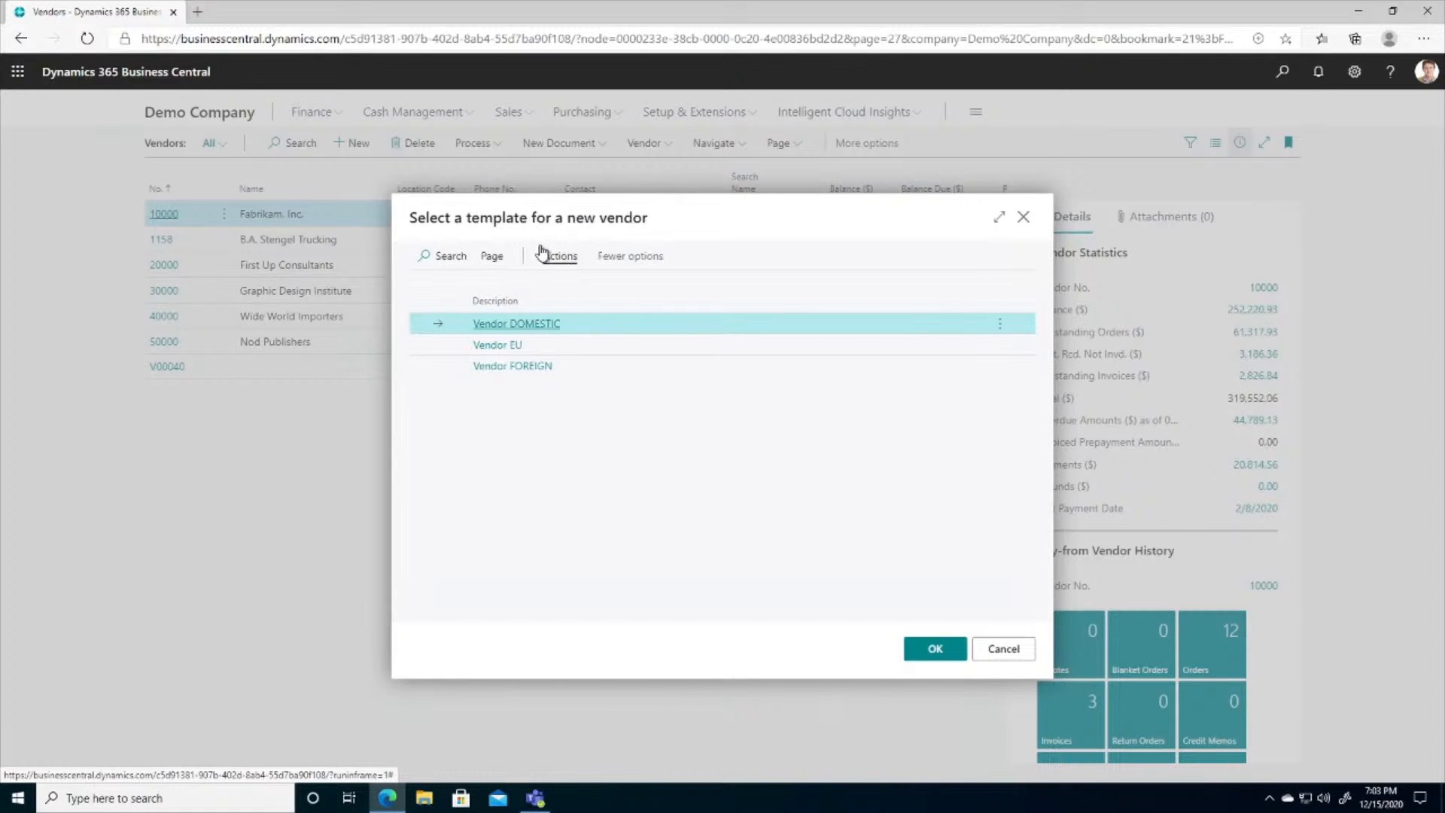
left_click(557, 258)
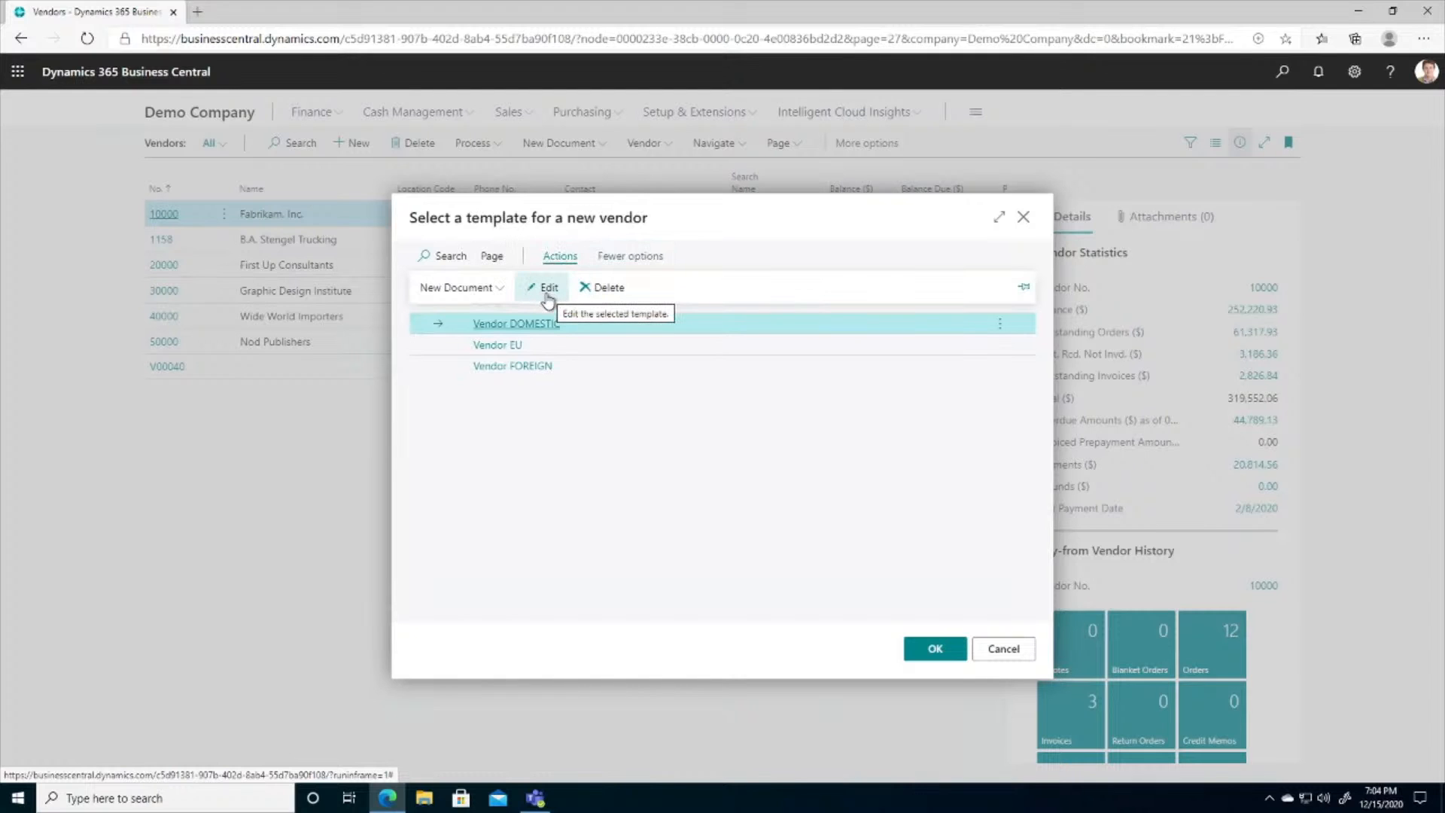
left_click(549, 289)
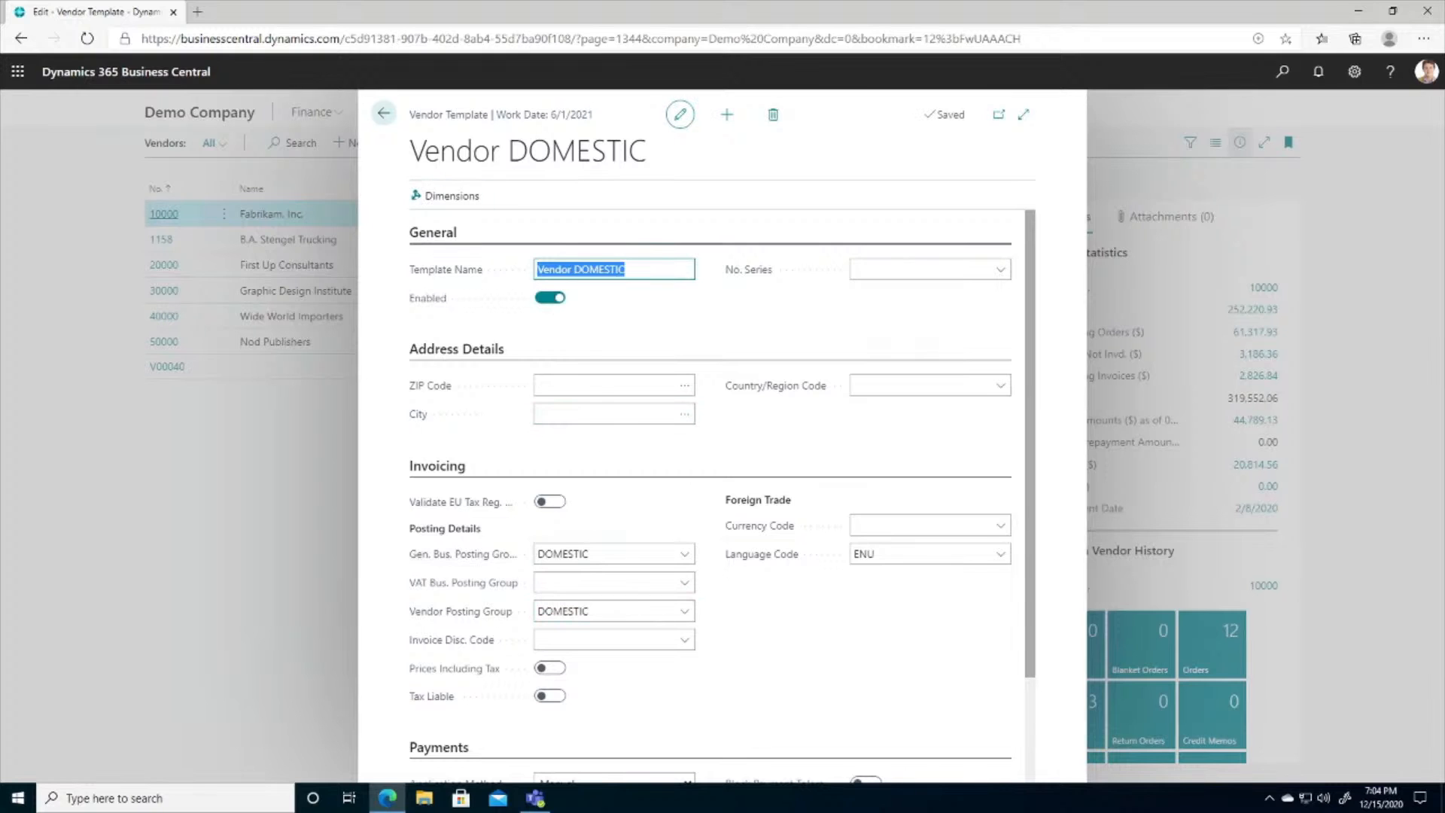
scroll(642, 490, "down", 1)
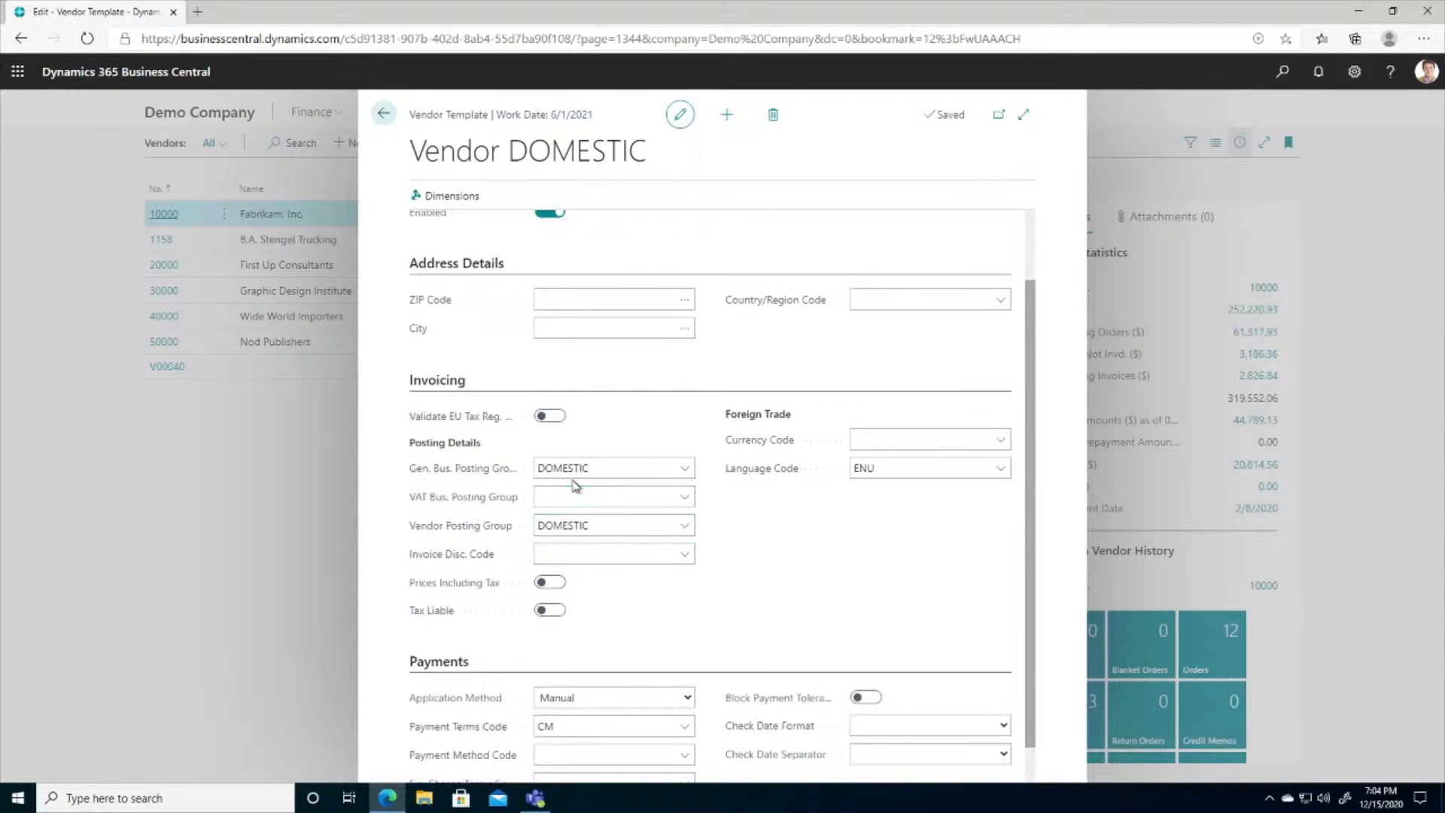
scroll(574, 519, "down", 1)
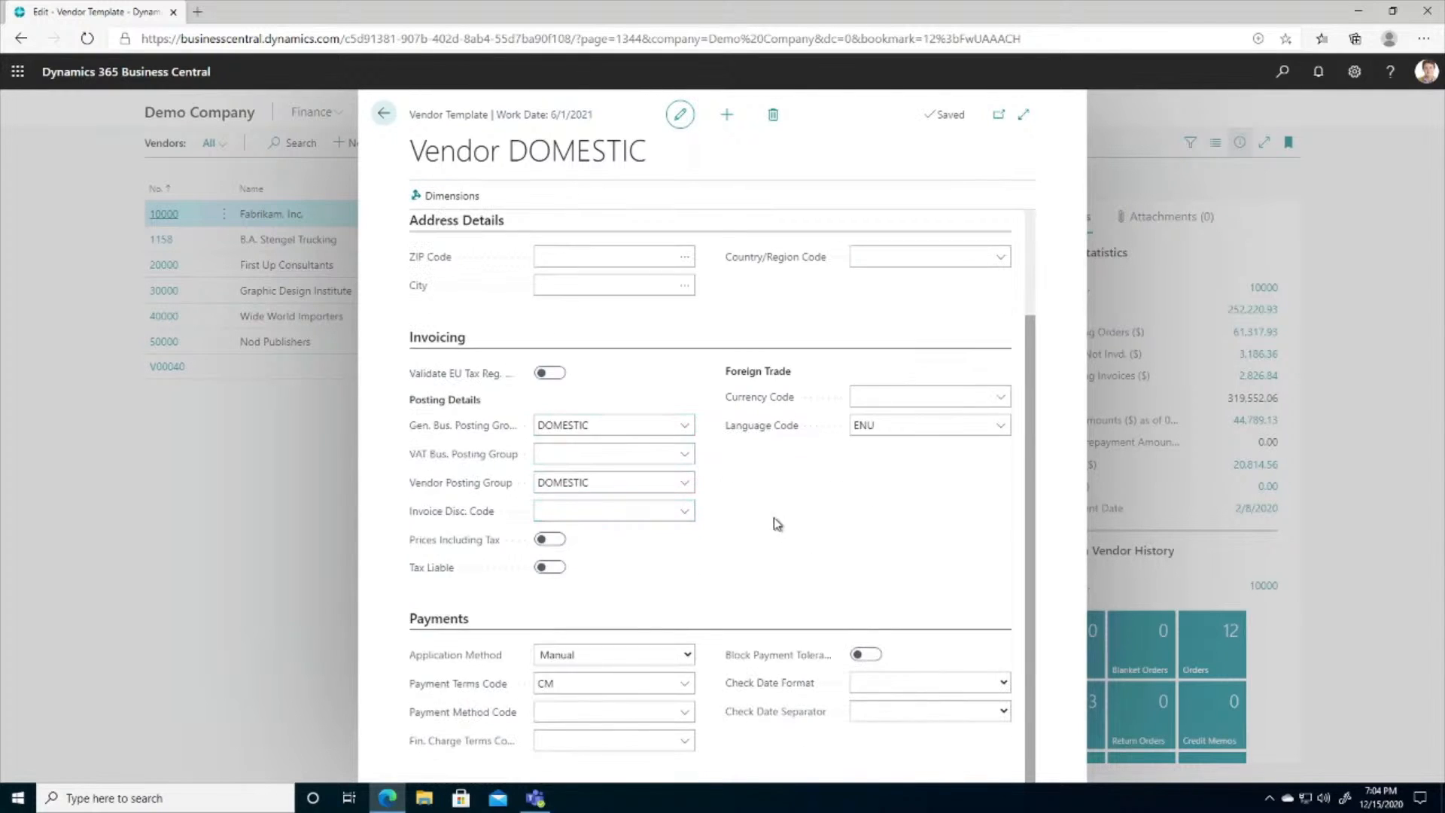
left_click(603, 684)
left_click(383, 114)
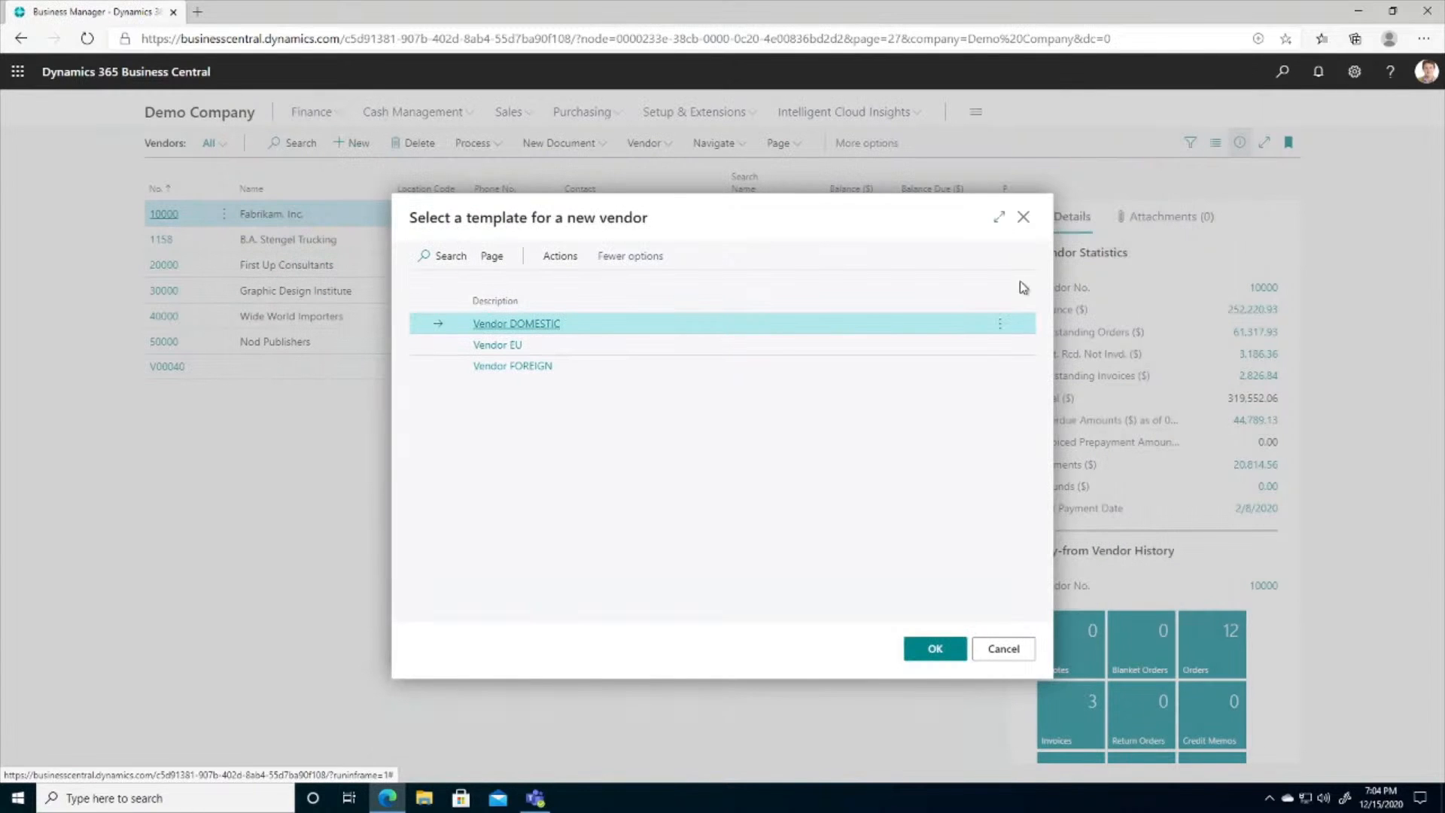
left_click(1024, 217)
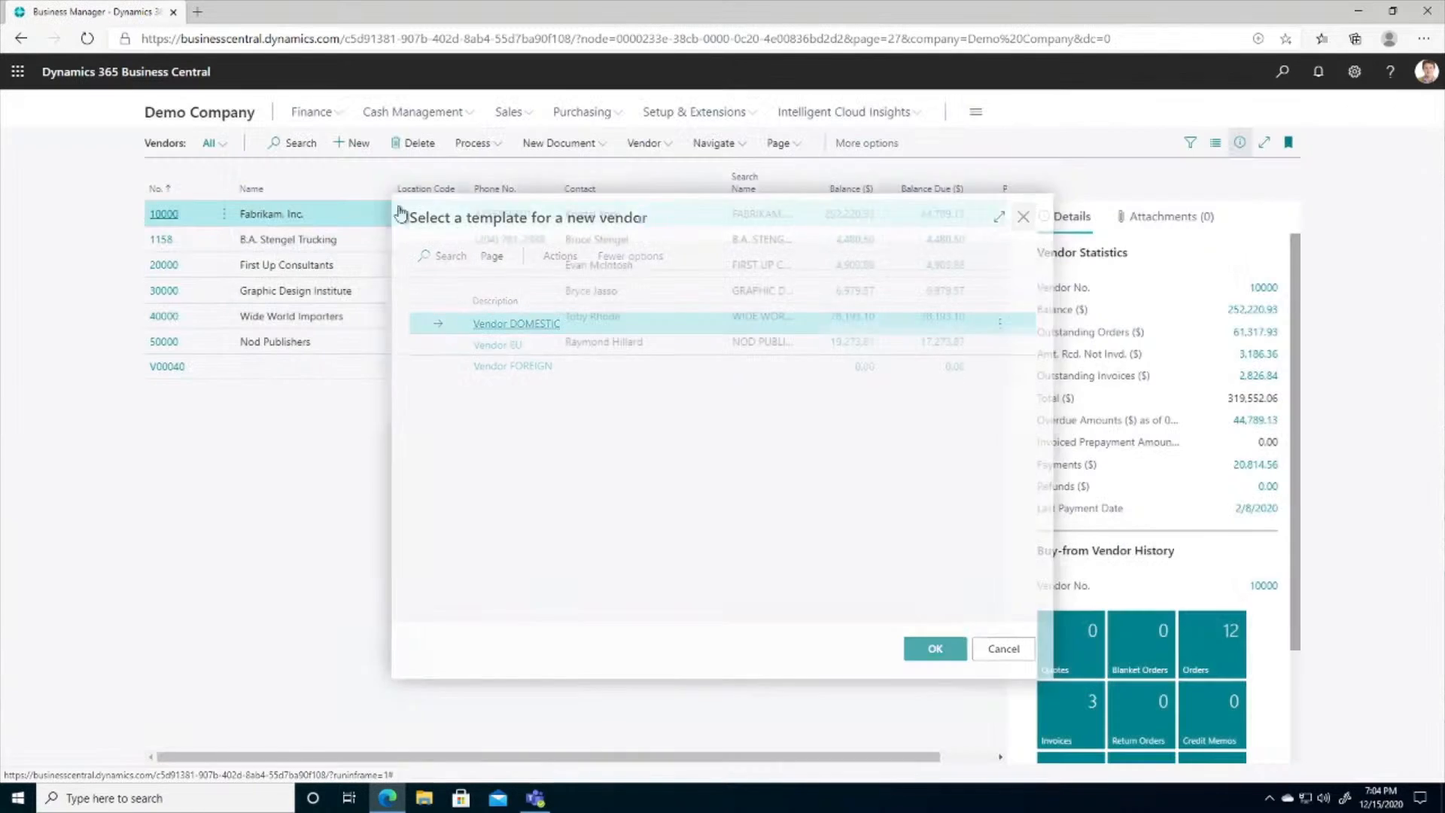
Open the vendor card of Fabrikam, Inc. and review its address, invoicing, payment and receiving details.
left_click(165, 216)
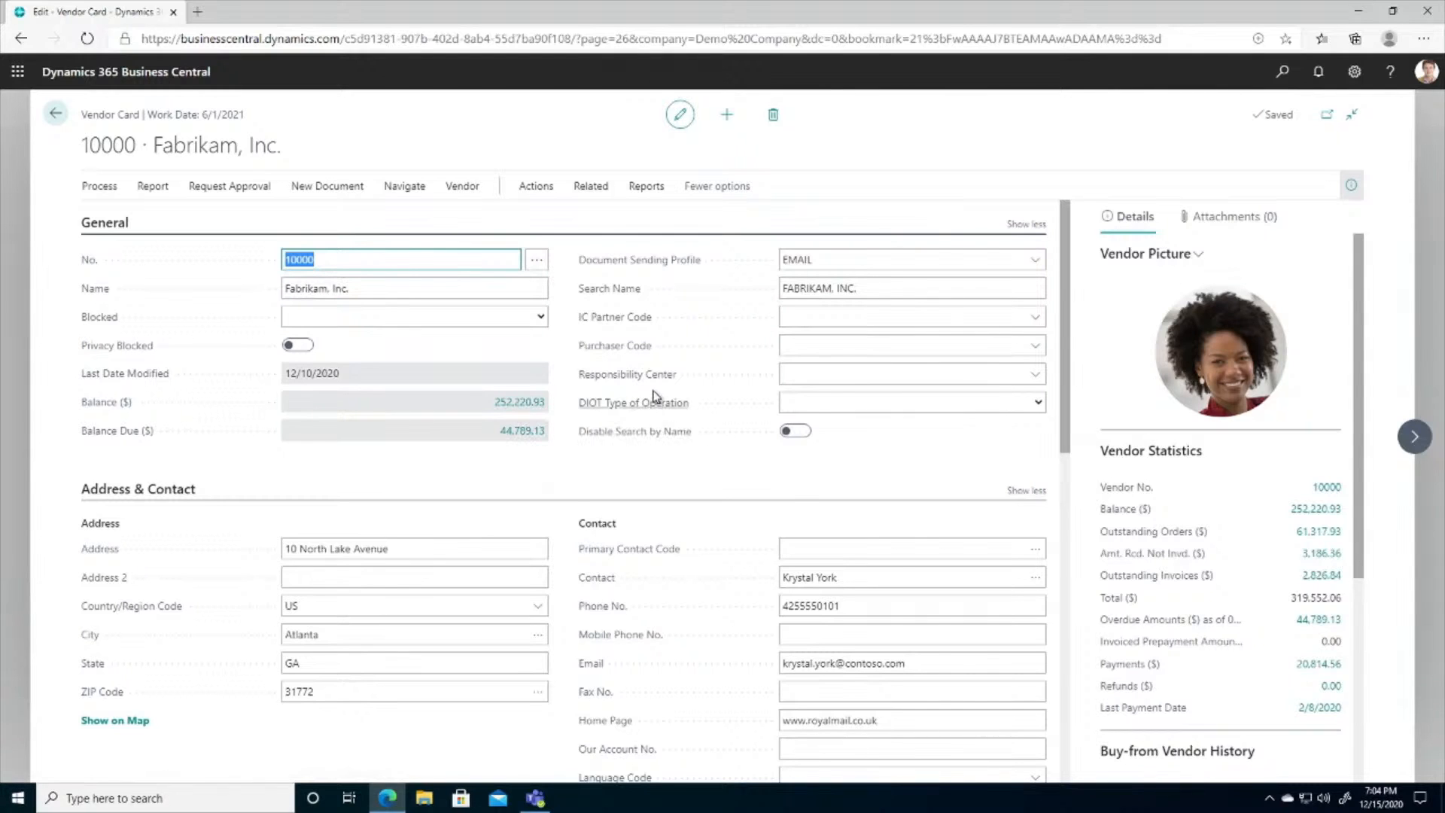
scroll(655, 395, "down", 1)
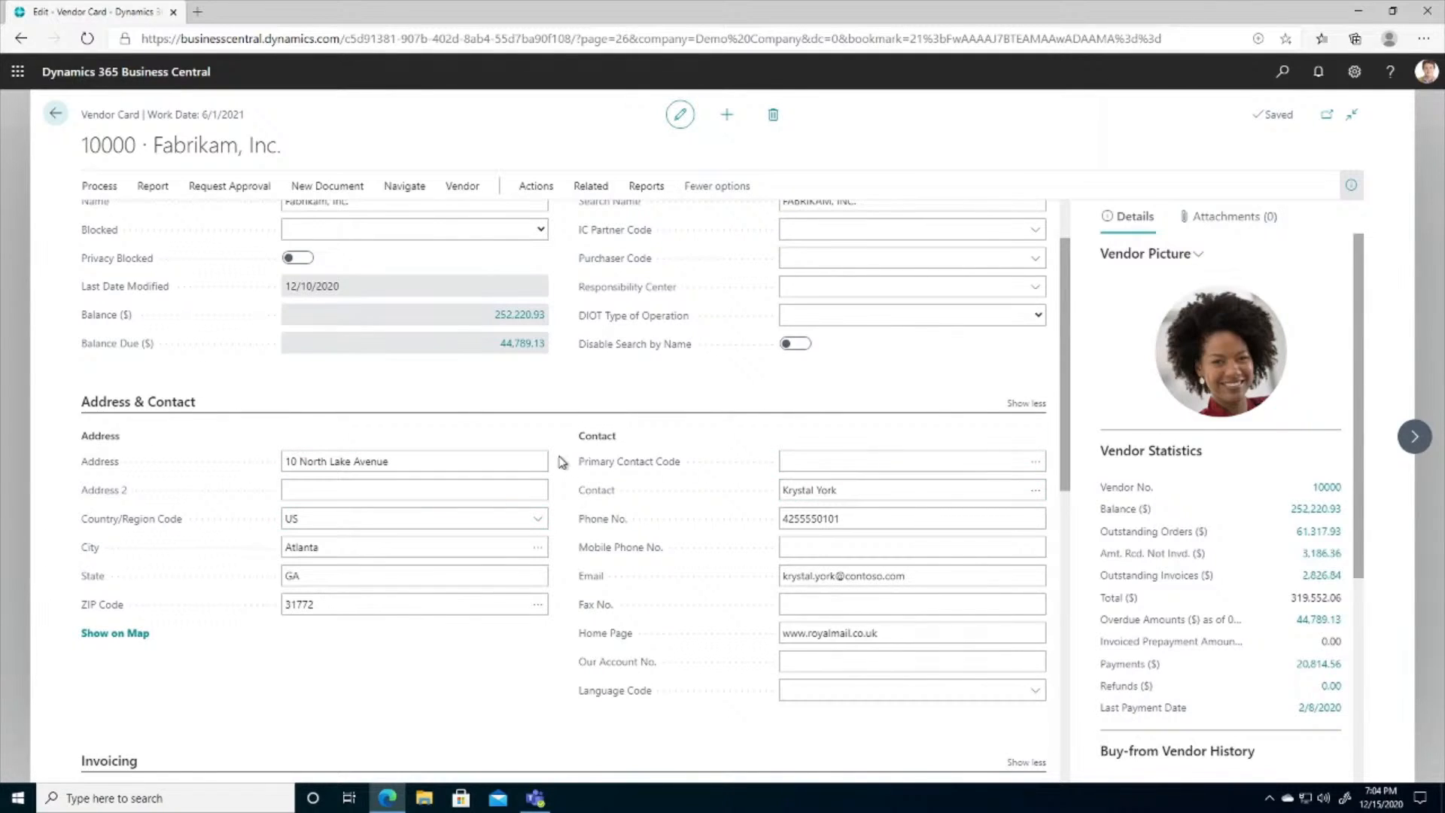
scroll(561, 461, "down", 4)
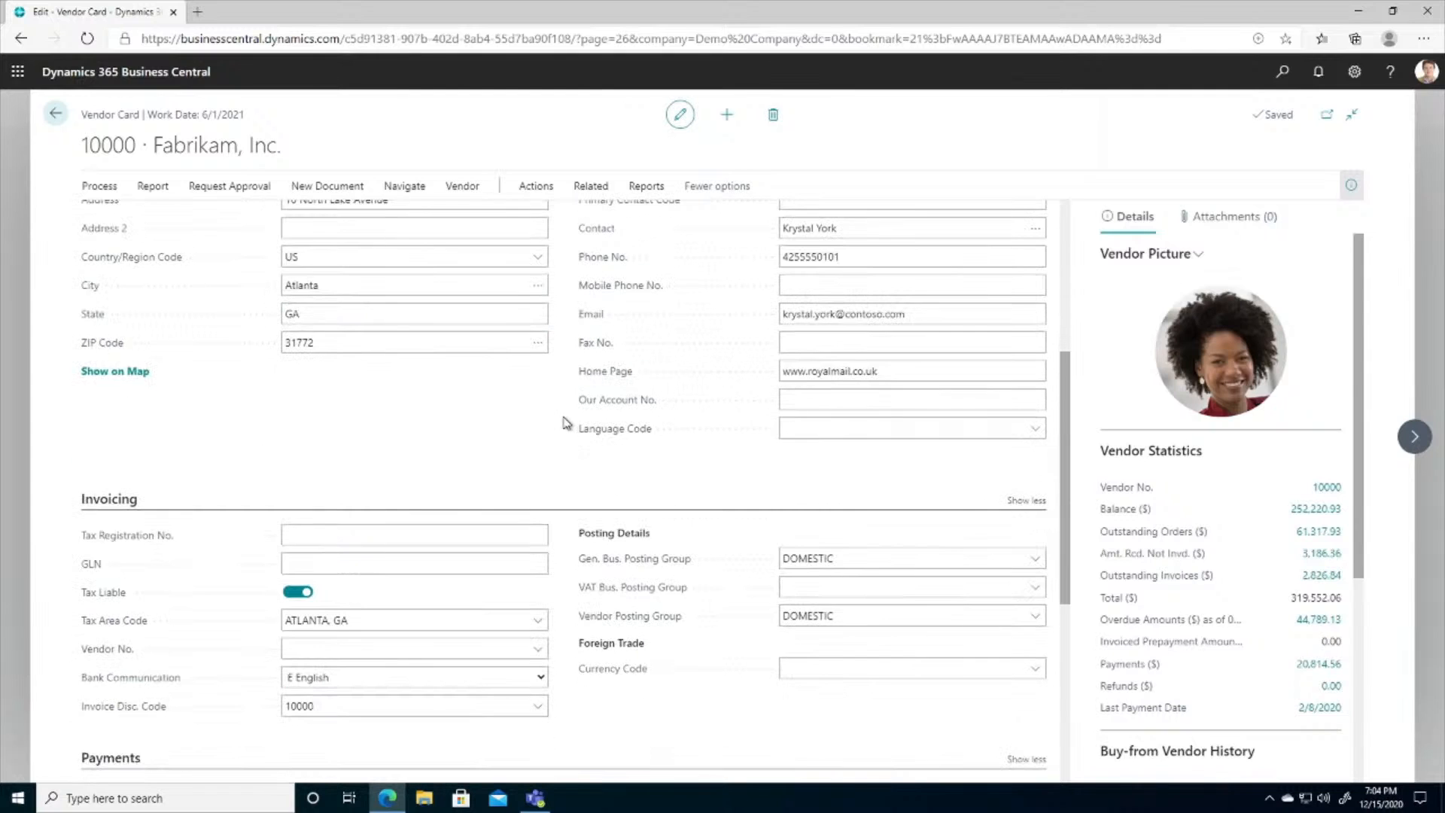
scroll(565, 422, "down", 1)
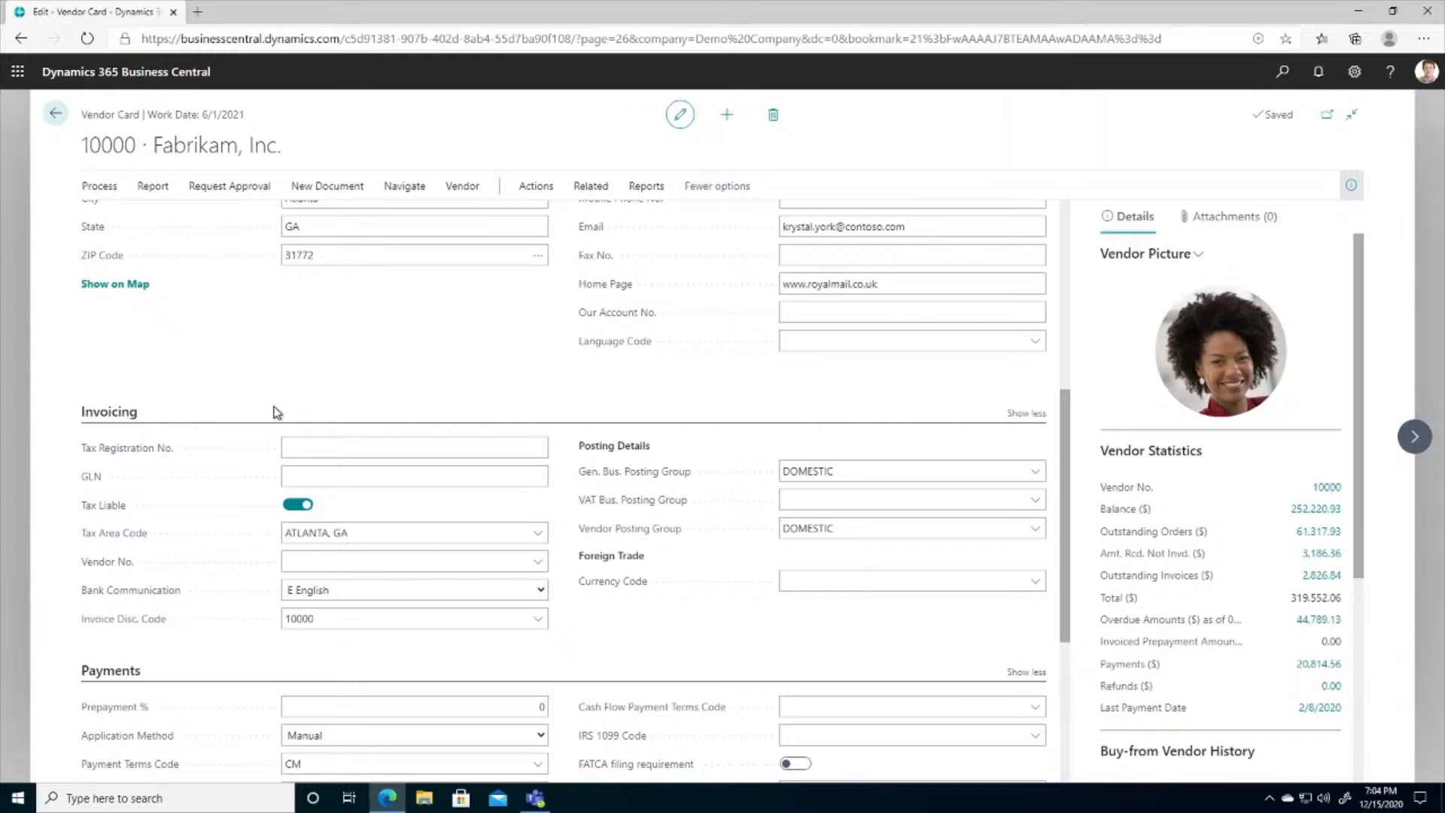
left_click(454, 533)
scroll(553, 420, "down", 3)
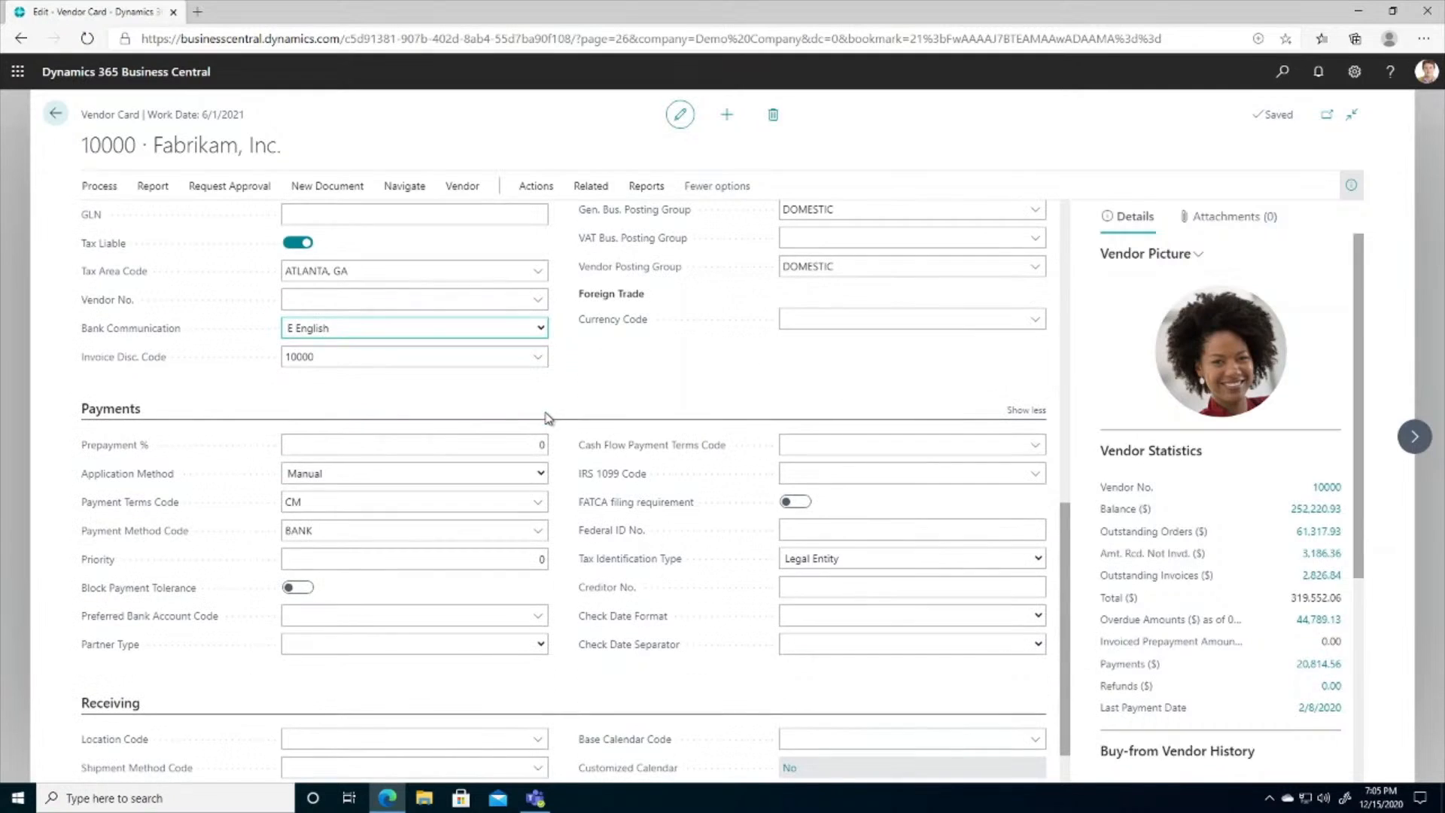
scroll(576, 452, "down", 1)
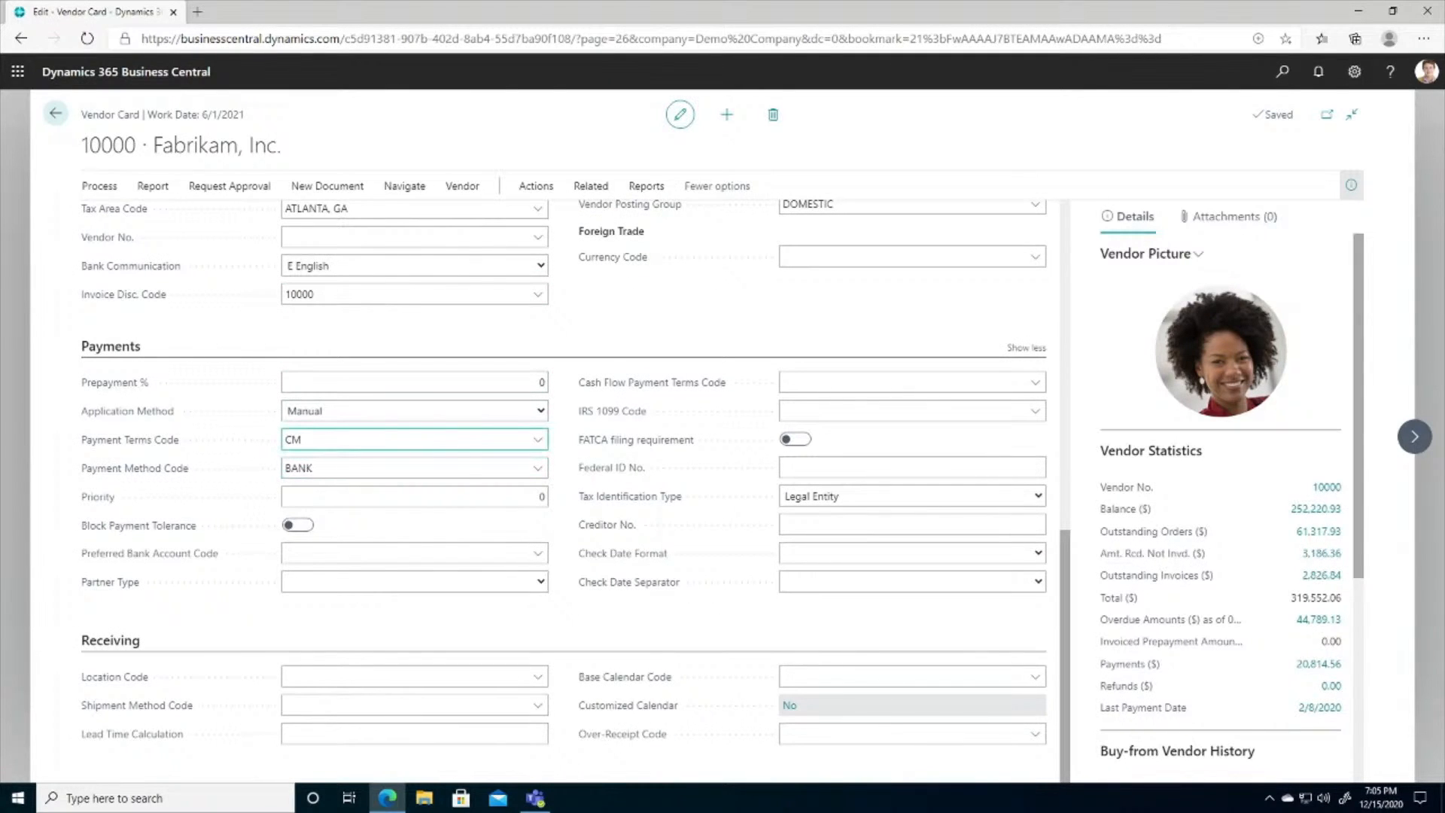
Examine the available payment terms codes on the Fabrikam vendor card, leaving the list without choosing one.
left_click(537, 442)
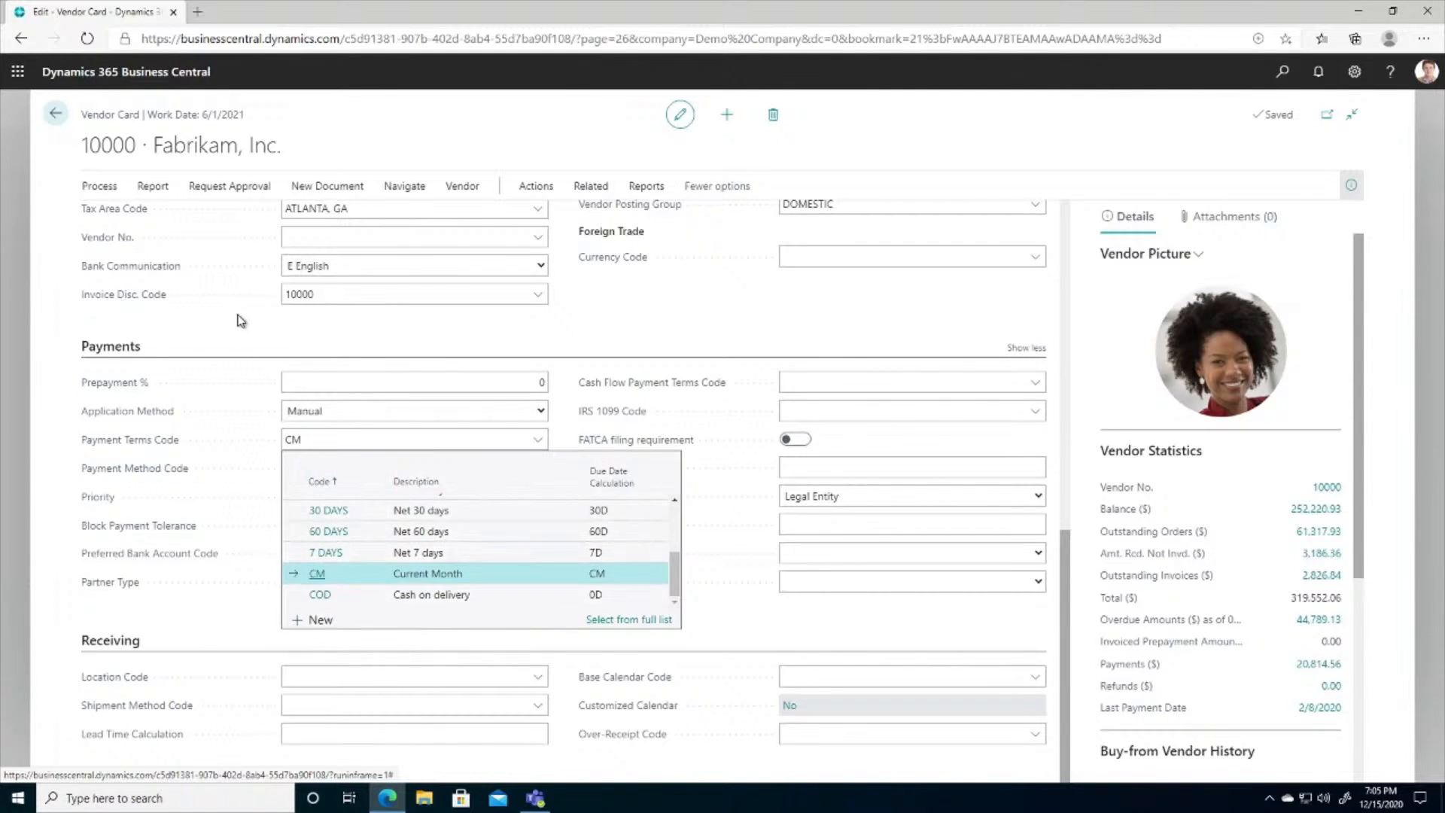
key("Escape")
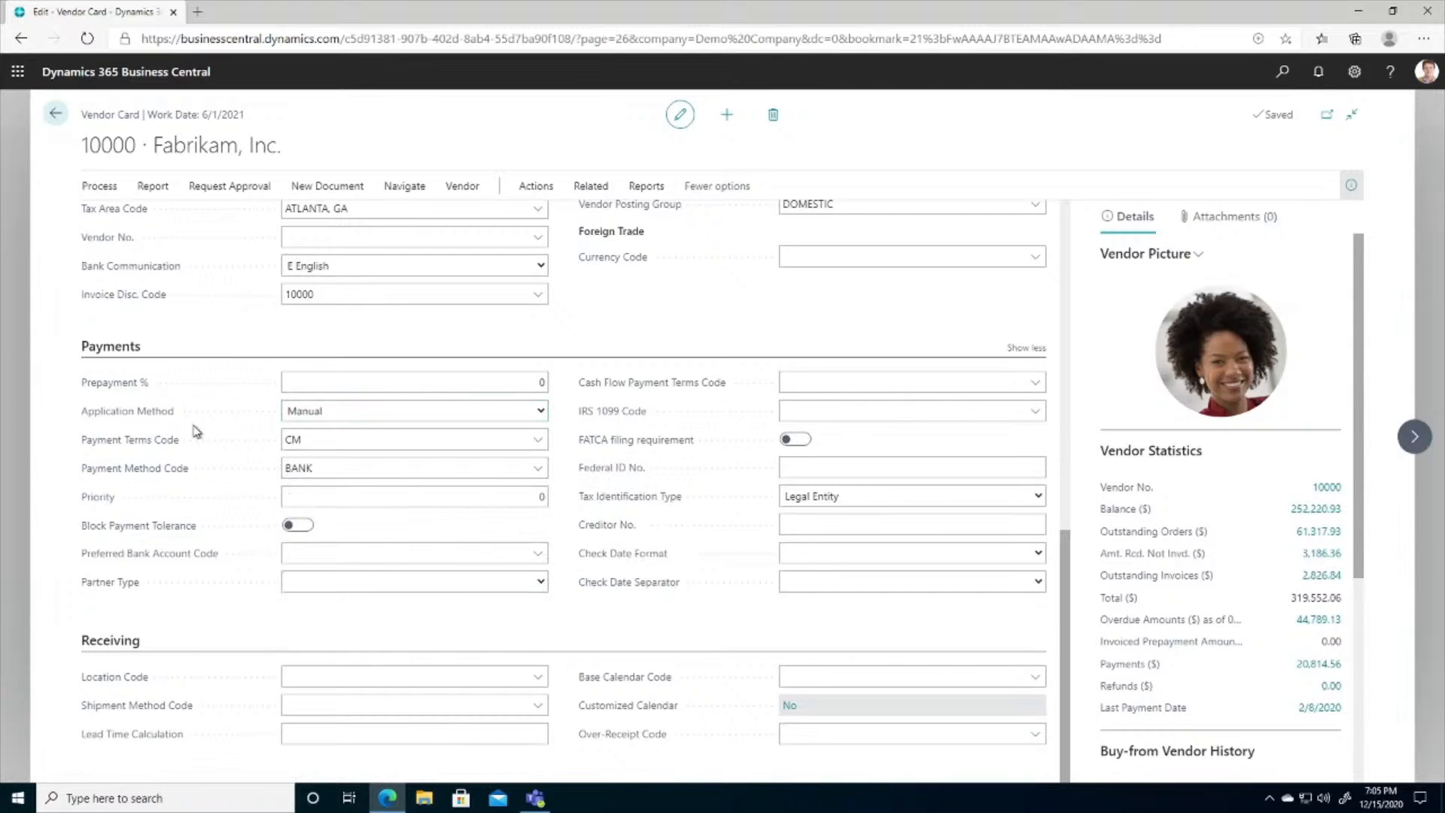
left_click(301, 439)
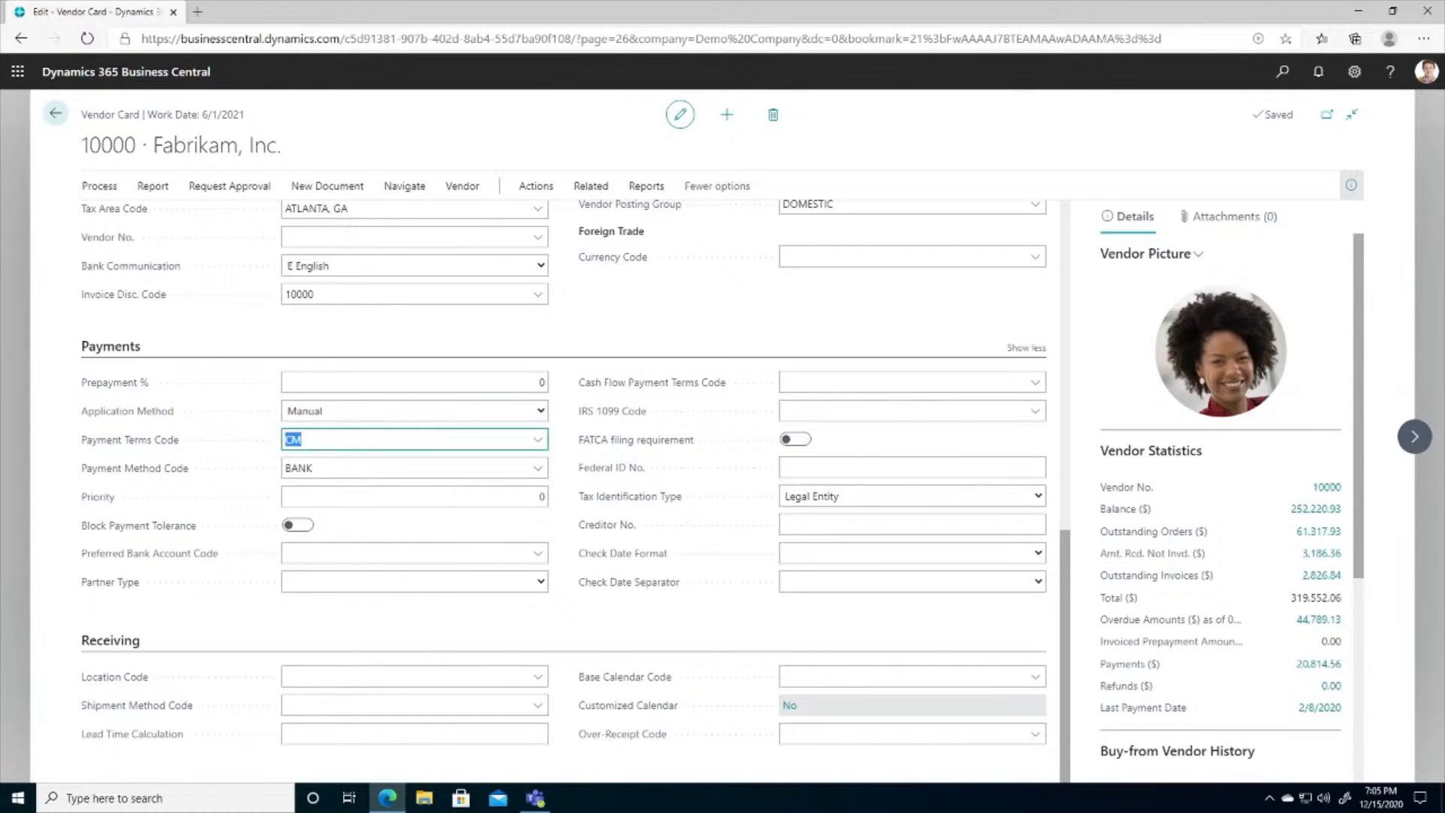
left_click(537, 440)
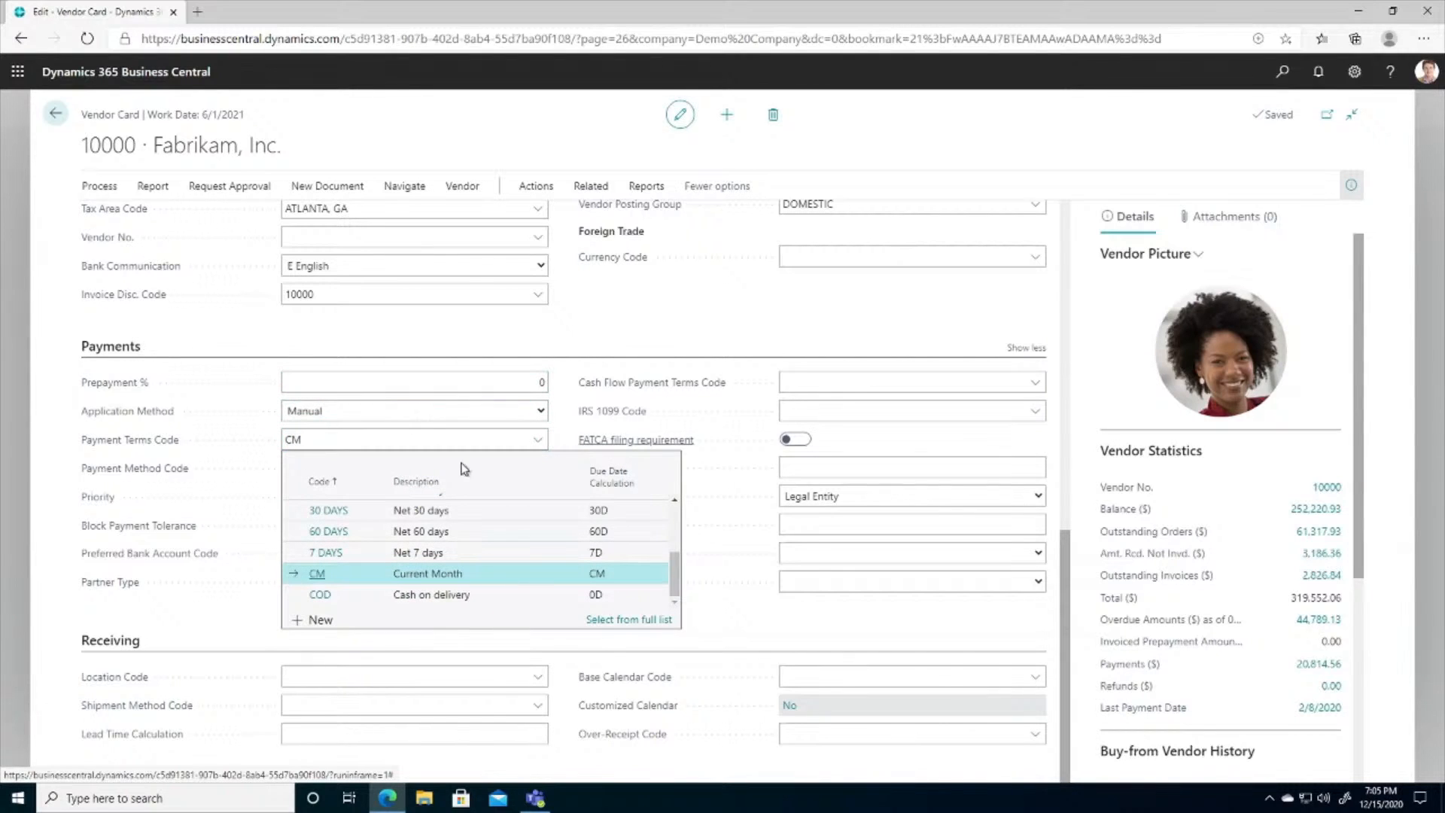
left_click(385, 348)
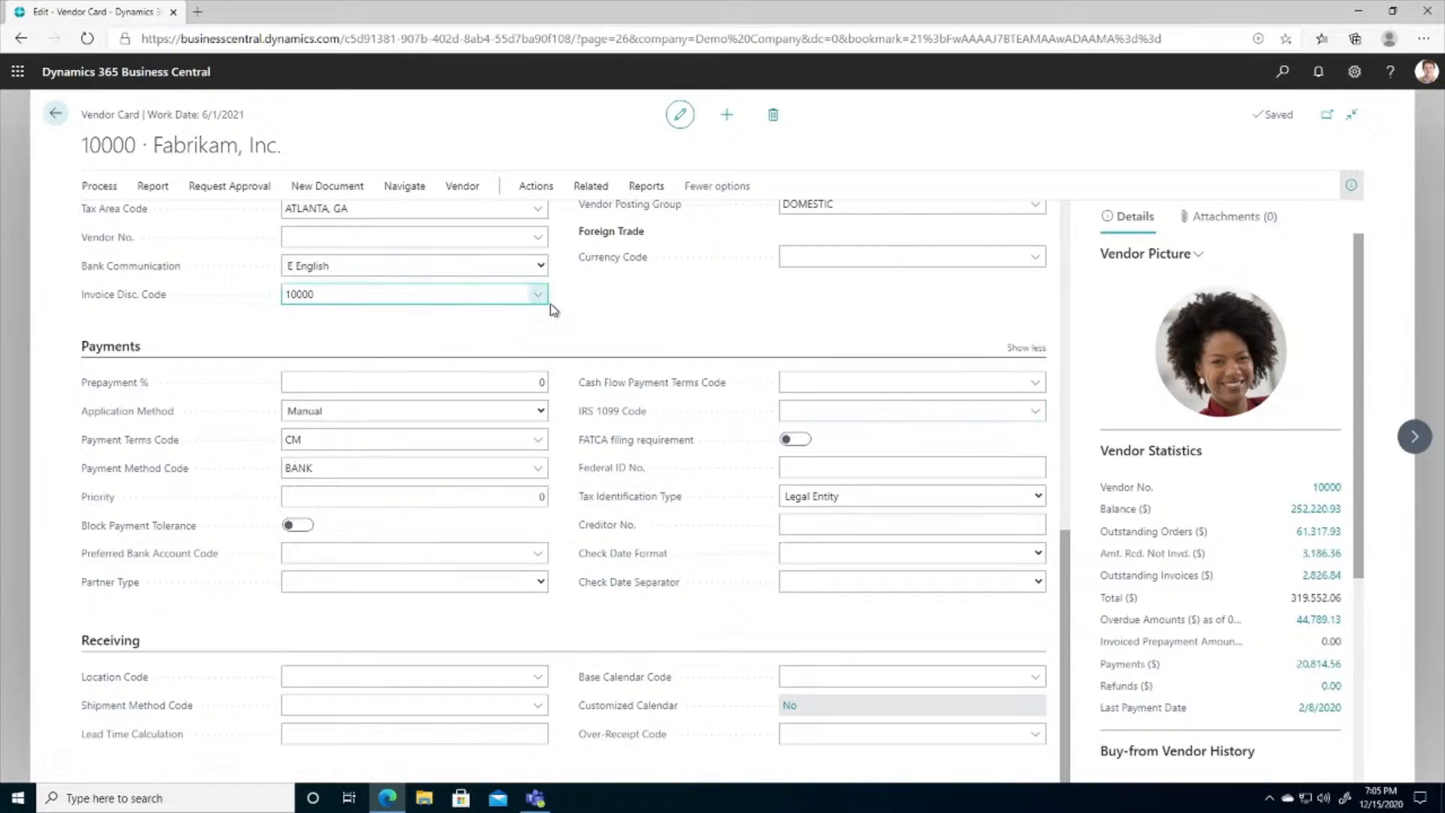
Examine the check date format choices on the vendor card, and view the vendor's attachments before returning to its details.
left_click(817, 553)
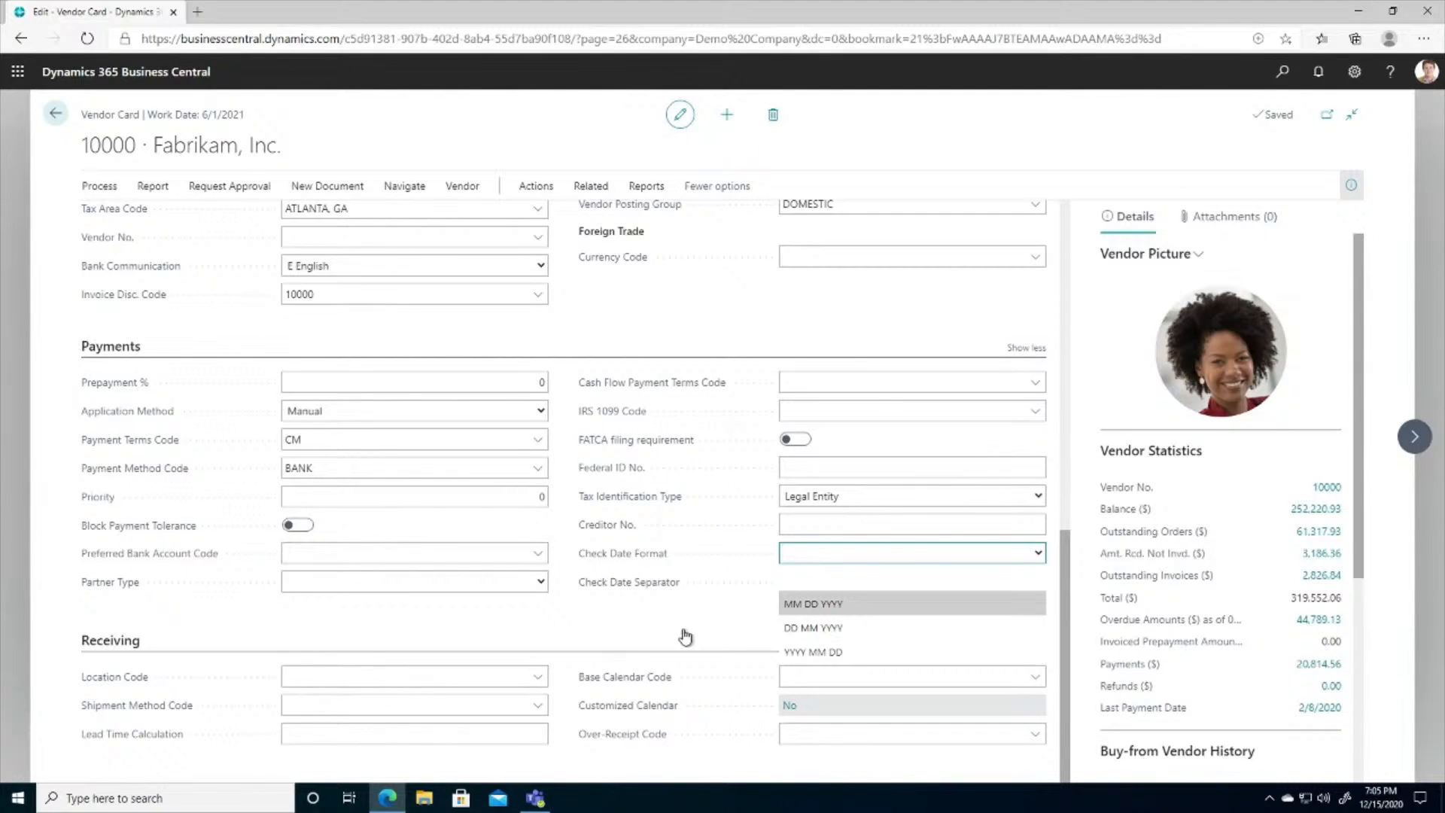
left_click(772, 548)
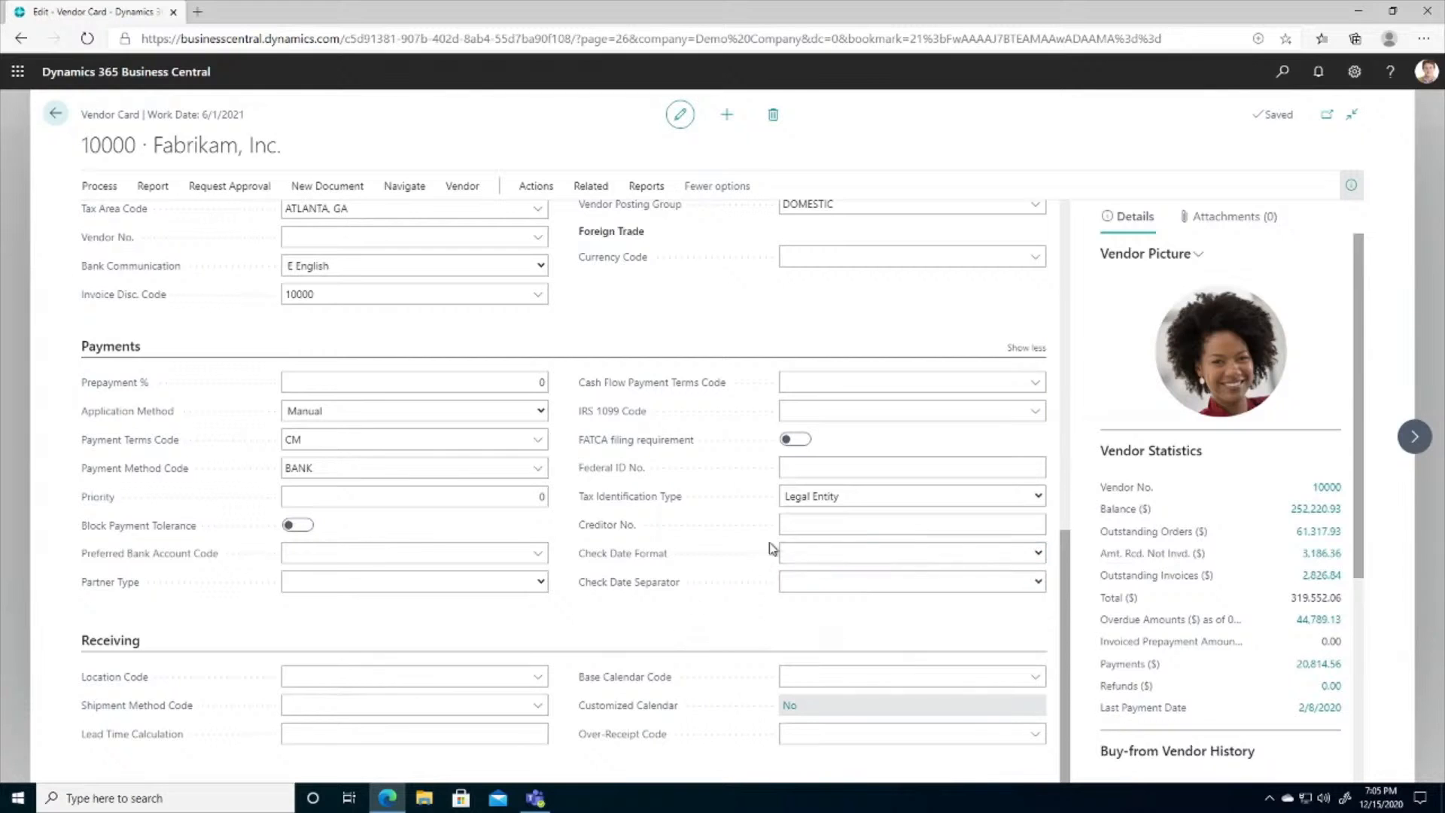
left_click(914, 588)
left_click(331, 681)
left_click(1248, 221)
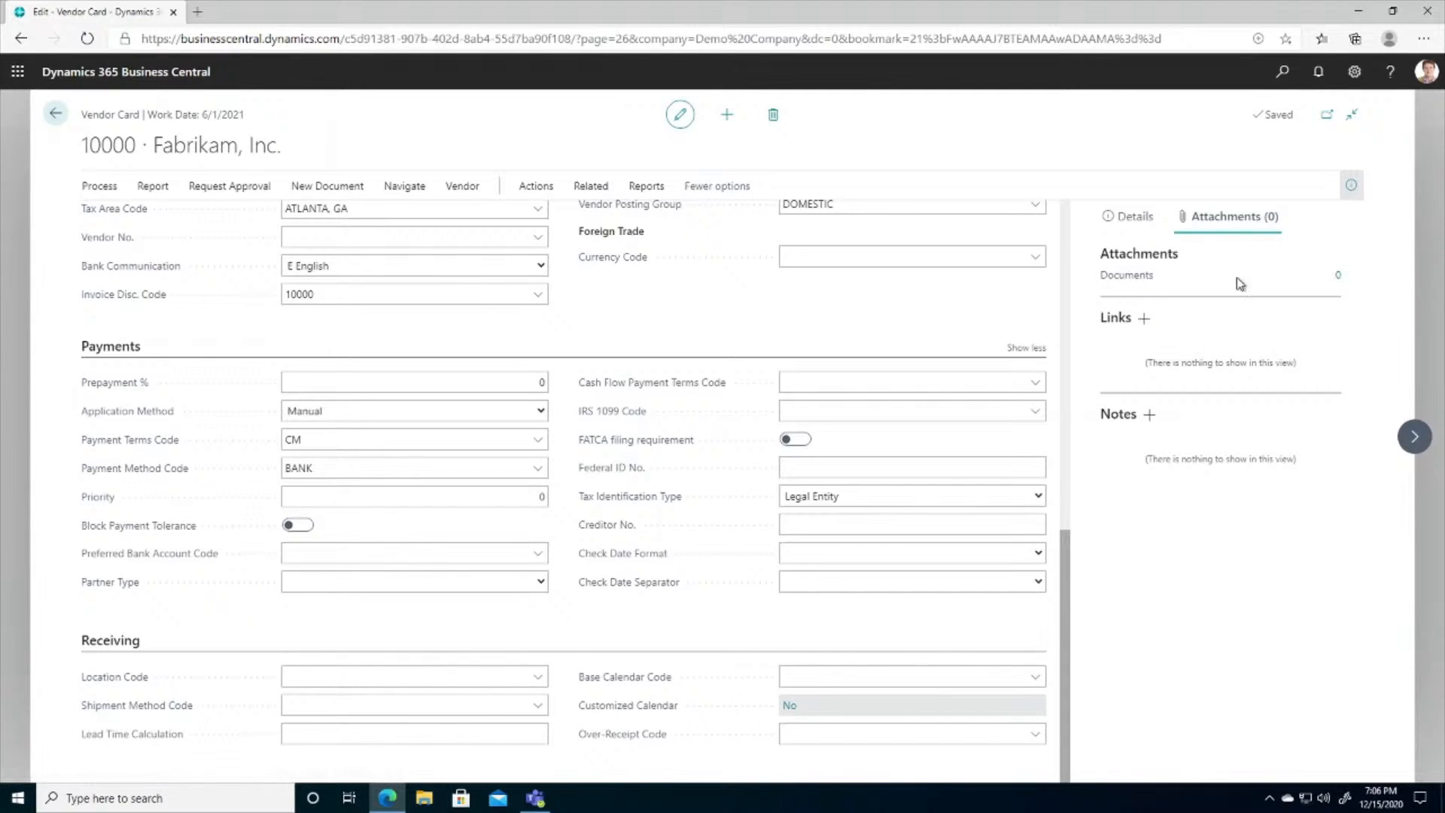
left_click(1134, 217)
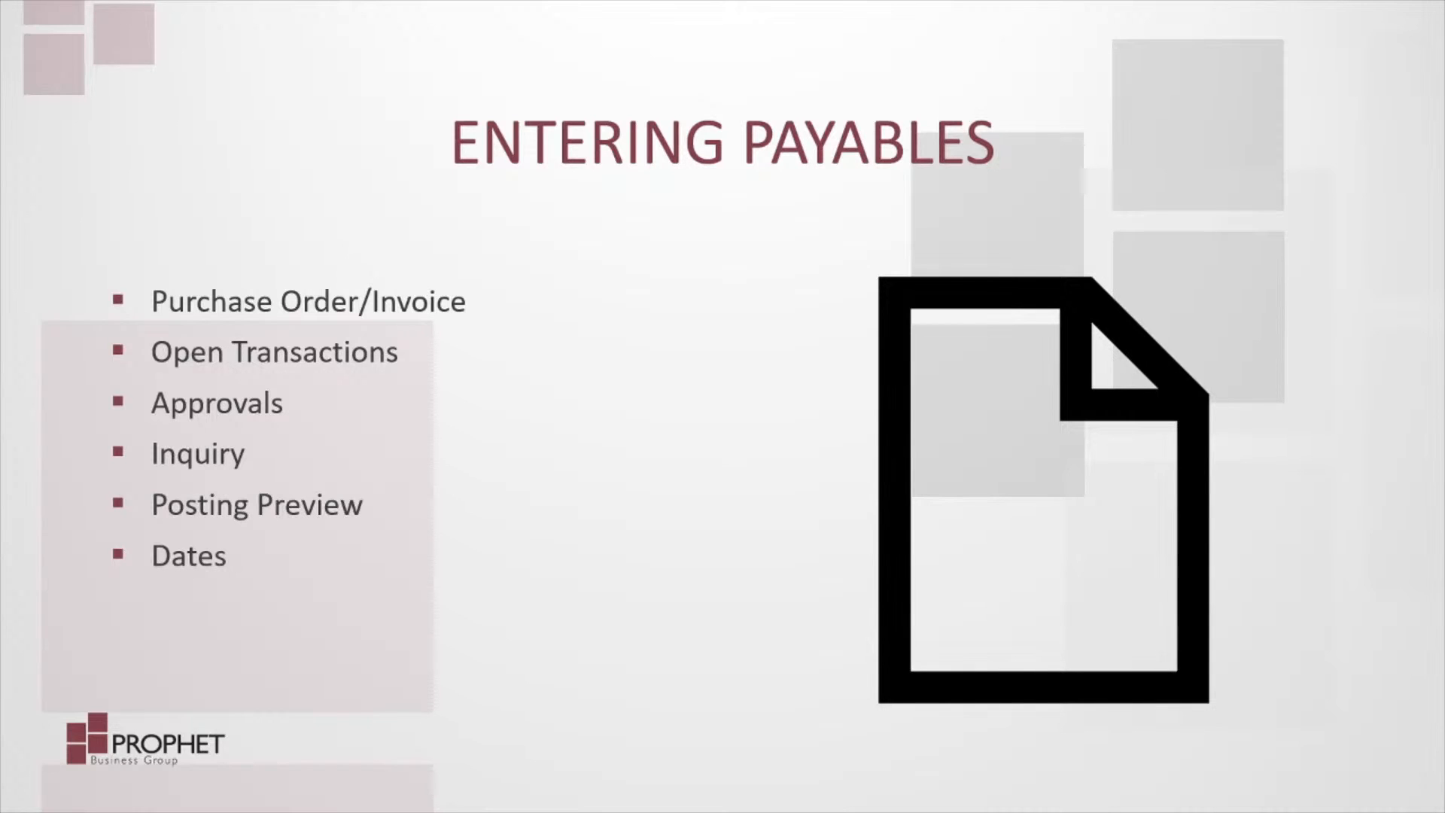
Create a new purchase invoice from the Purchase Invoices list with Fabrikam, Inc. as the vendor.
left_click(577, 278)
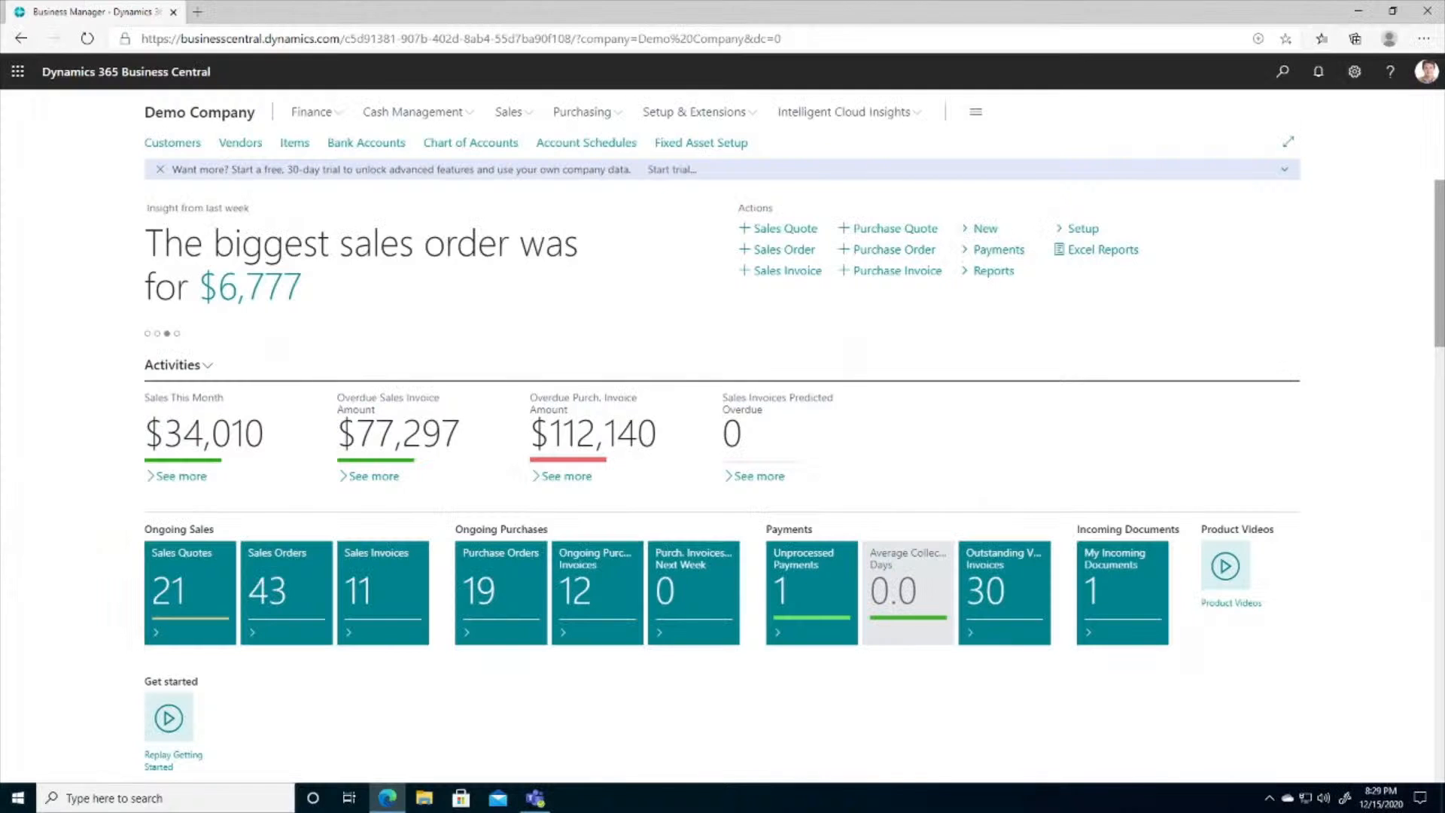
left_click(594, 113)
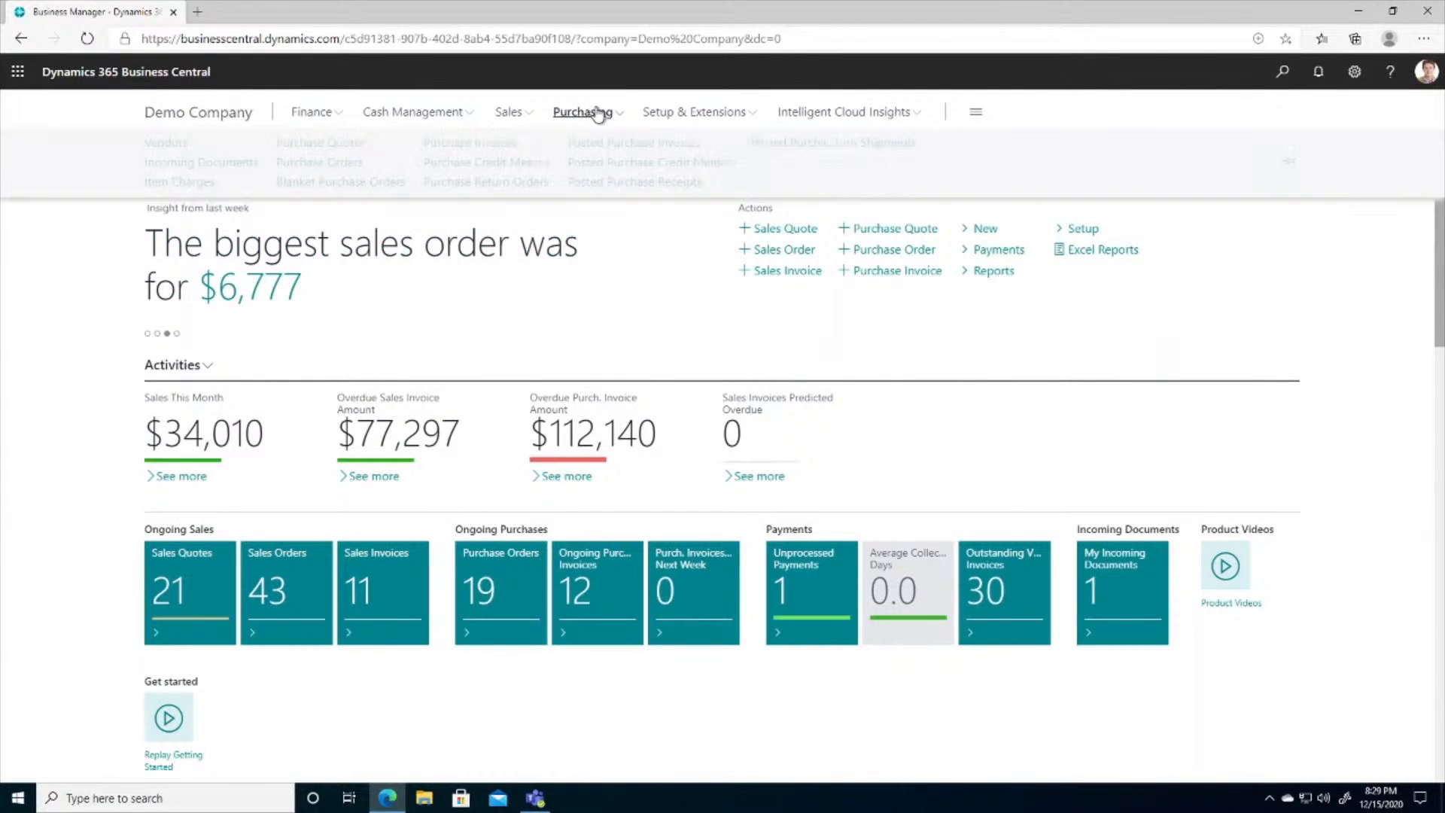
left_click(474, 147)
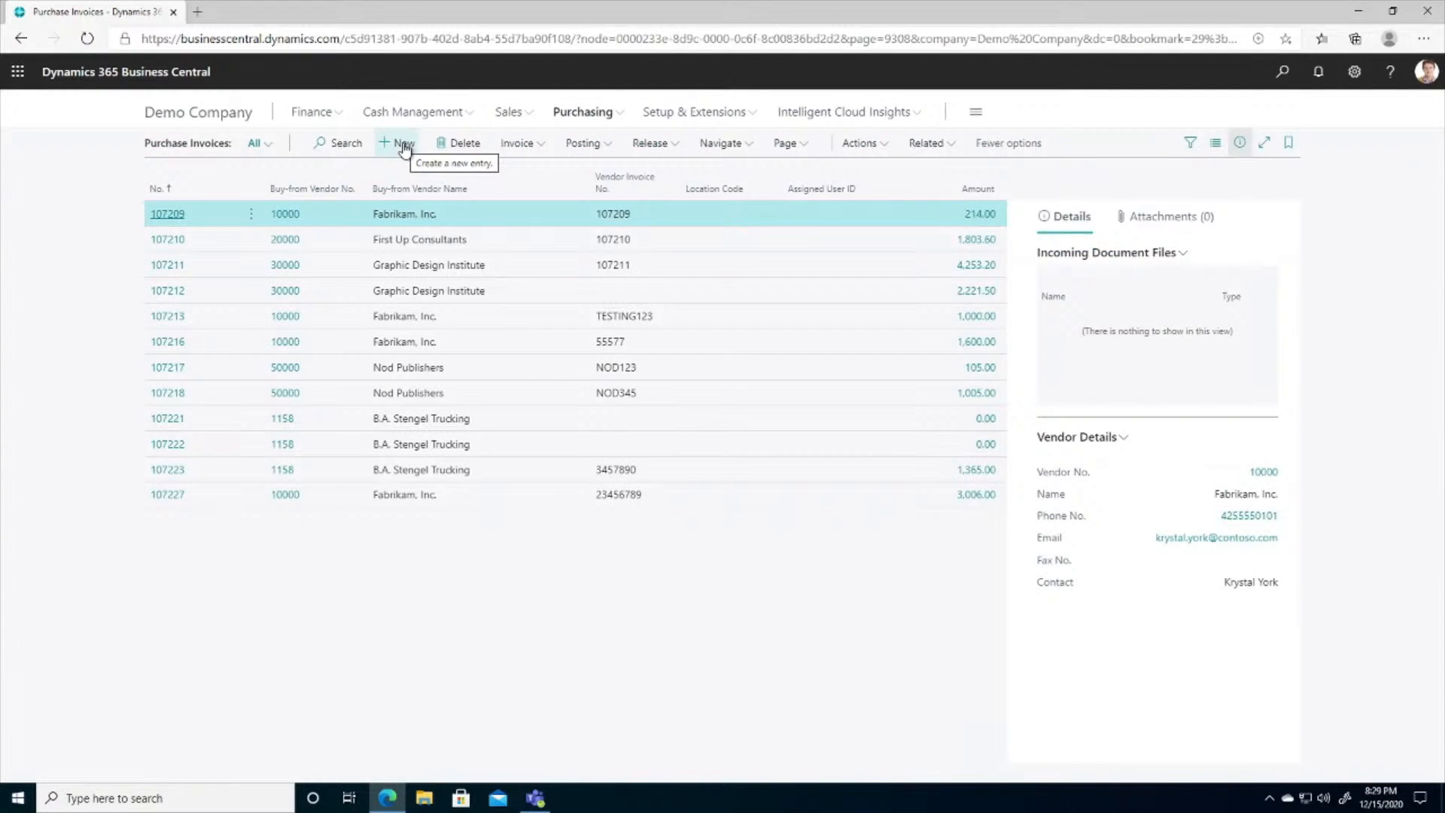
left_click(404, 146)
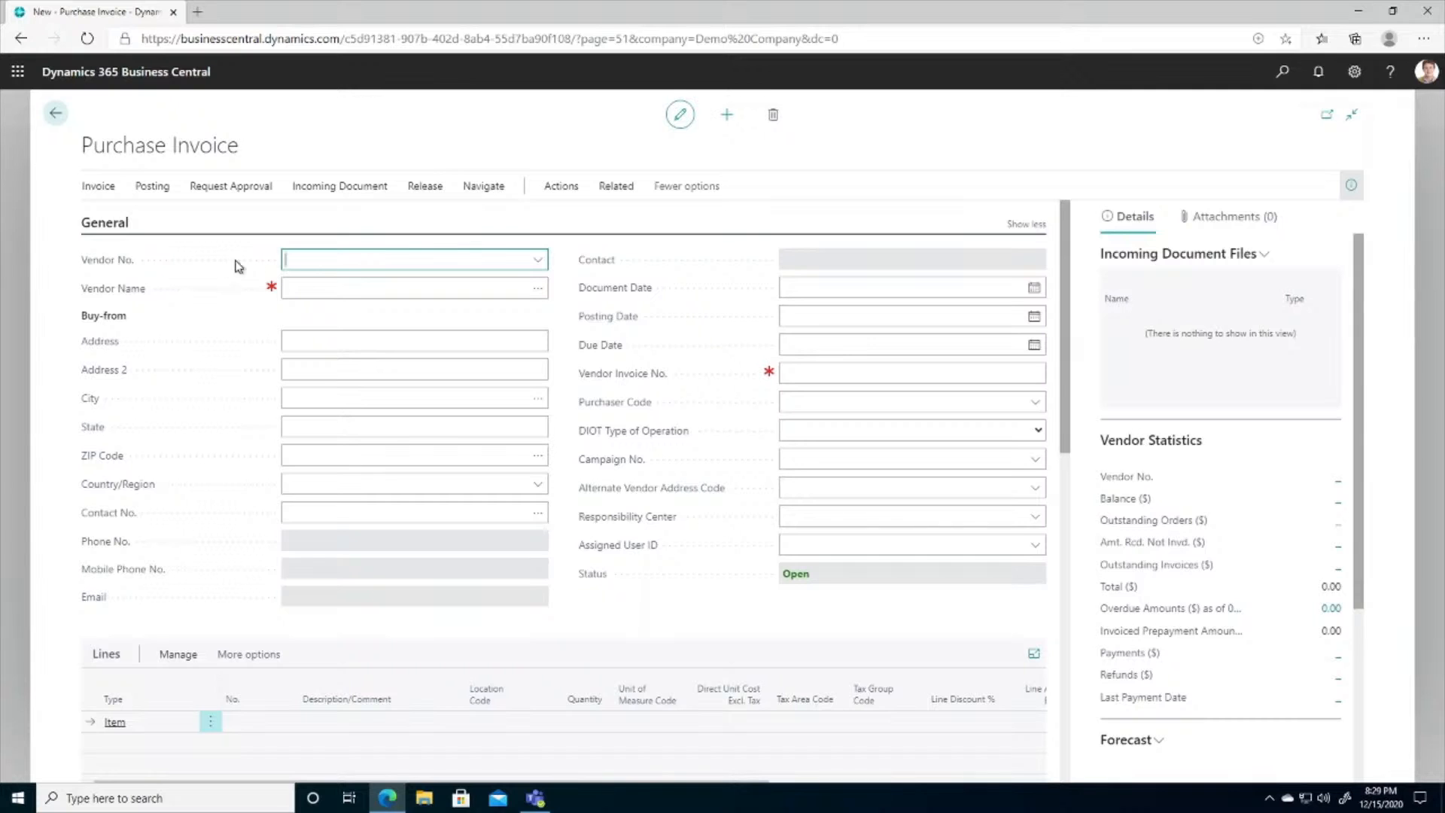
left_click(537, 260)
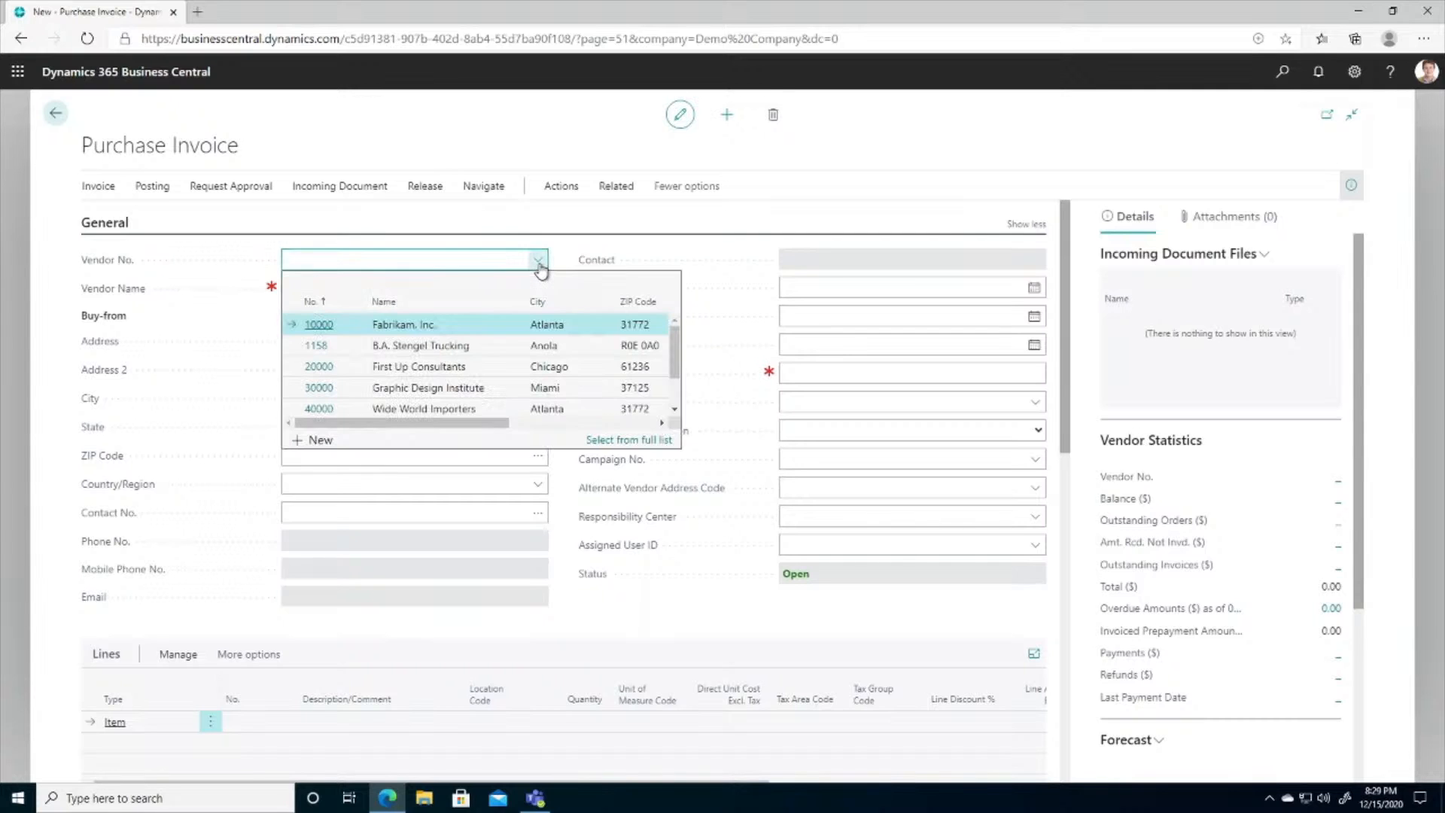
left_click(318, 329)
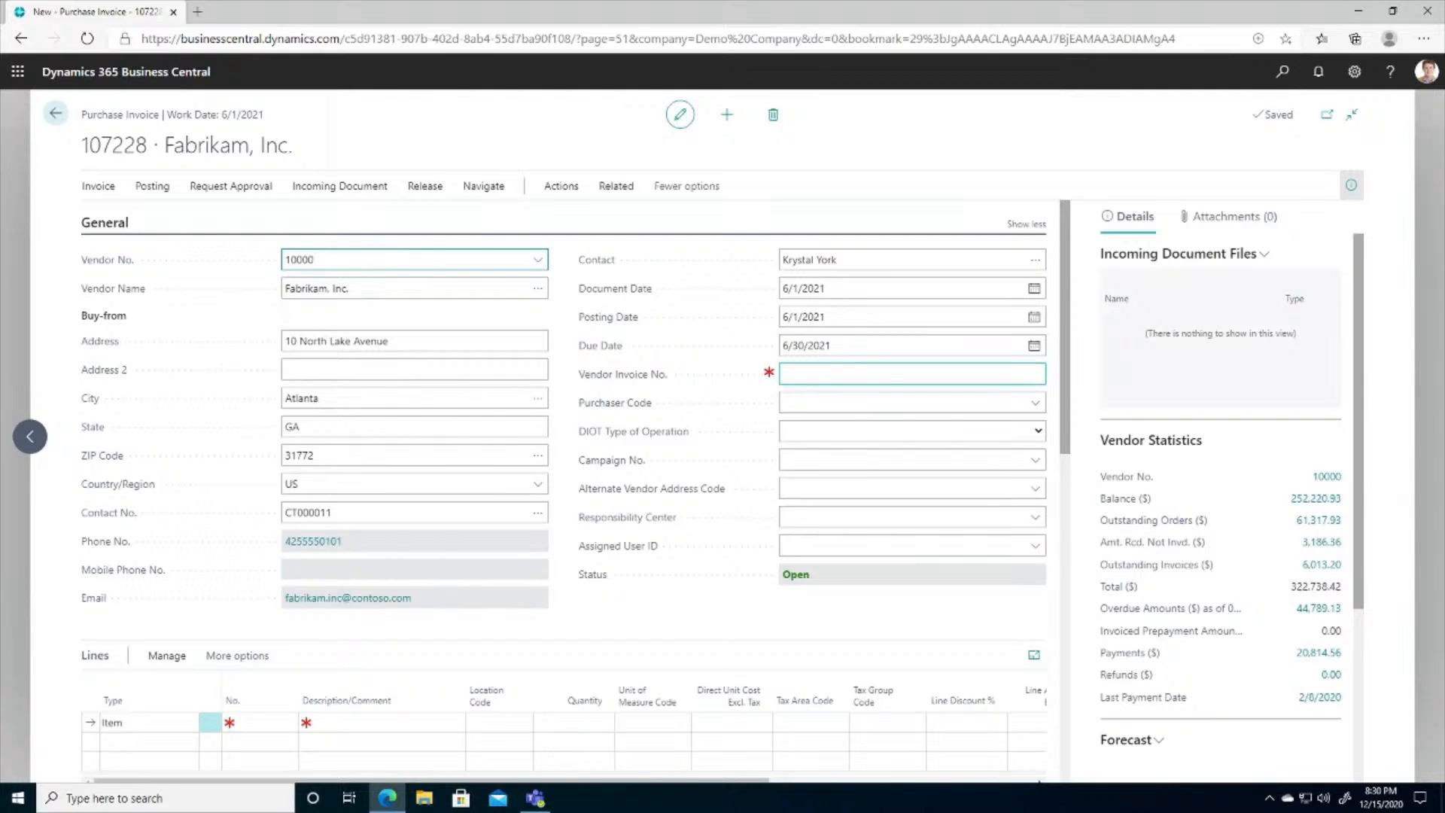
Set the purchase invoice's required Vendor Invoice No. to 234567890.
mouse_move(766, 380)
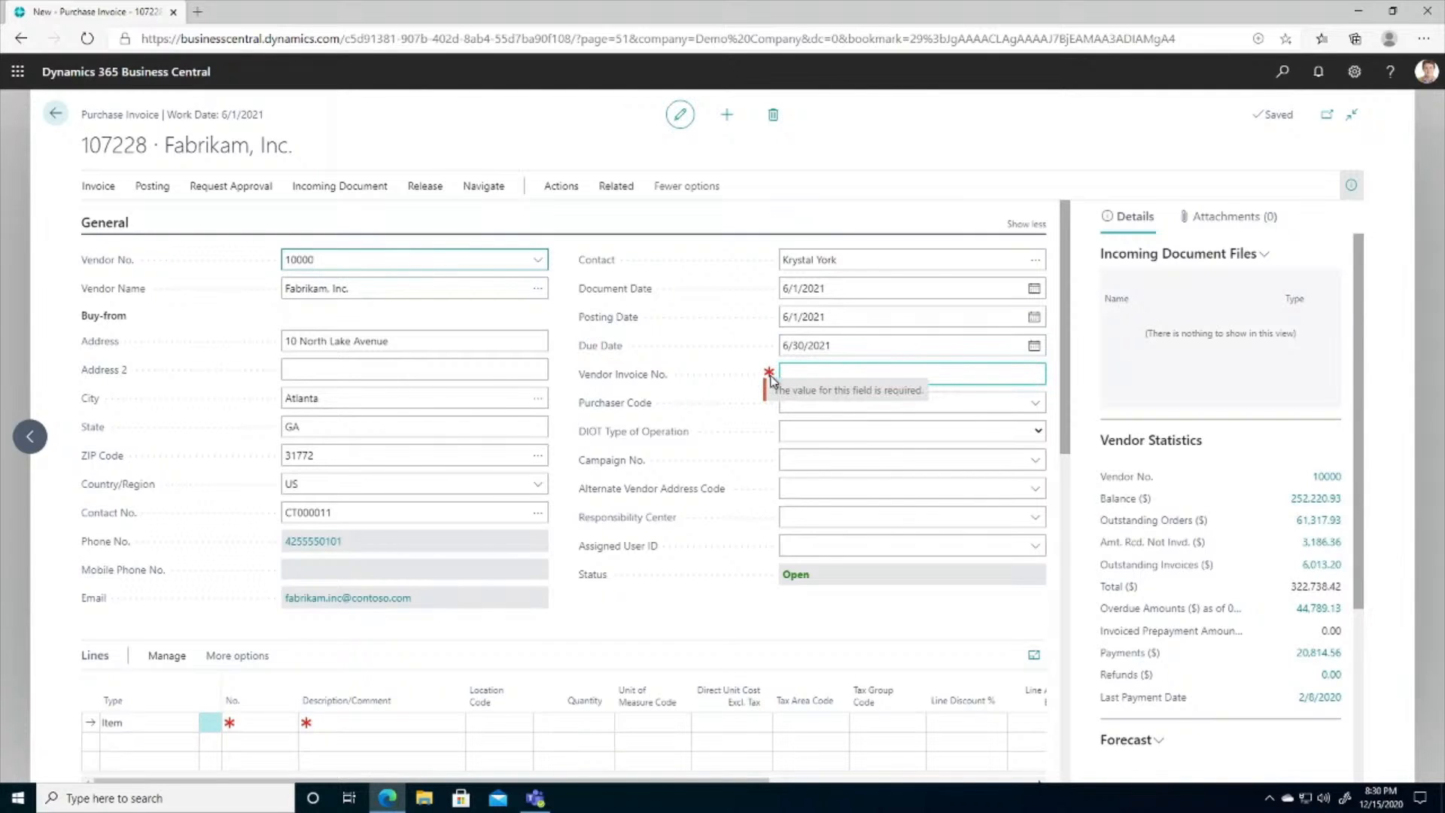
left_click(786, 374)
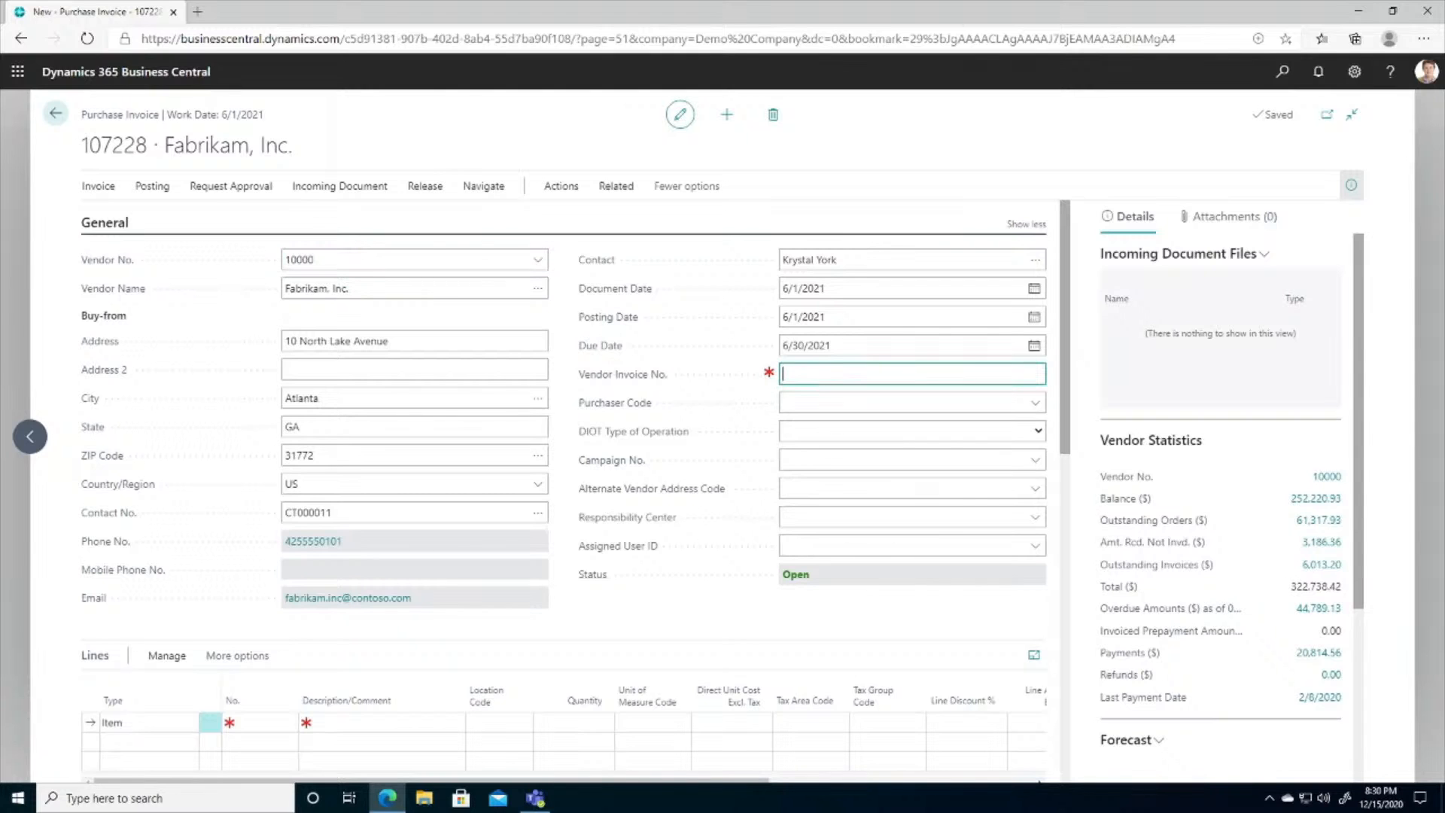
type("234567890")
scroll(735, 418, "down", 1)
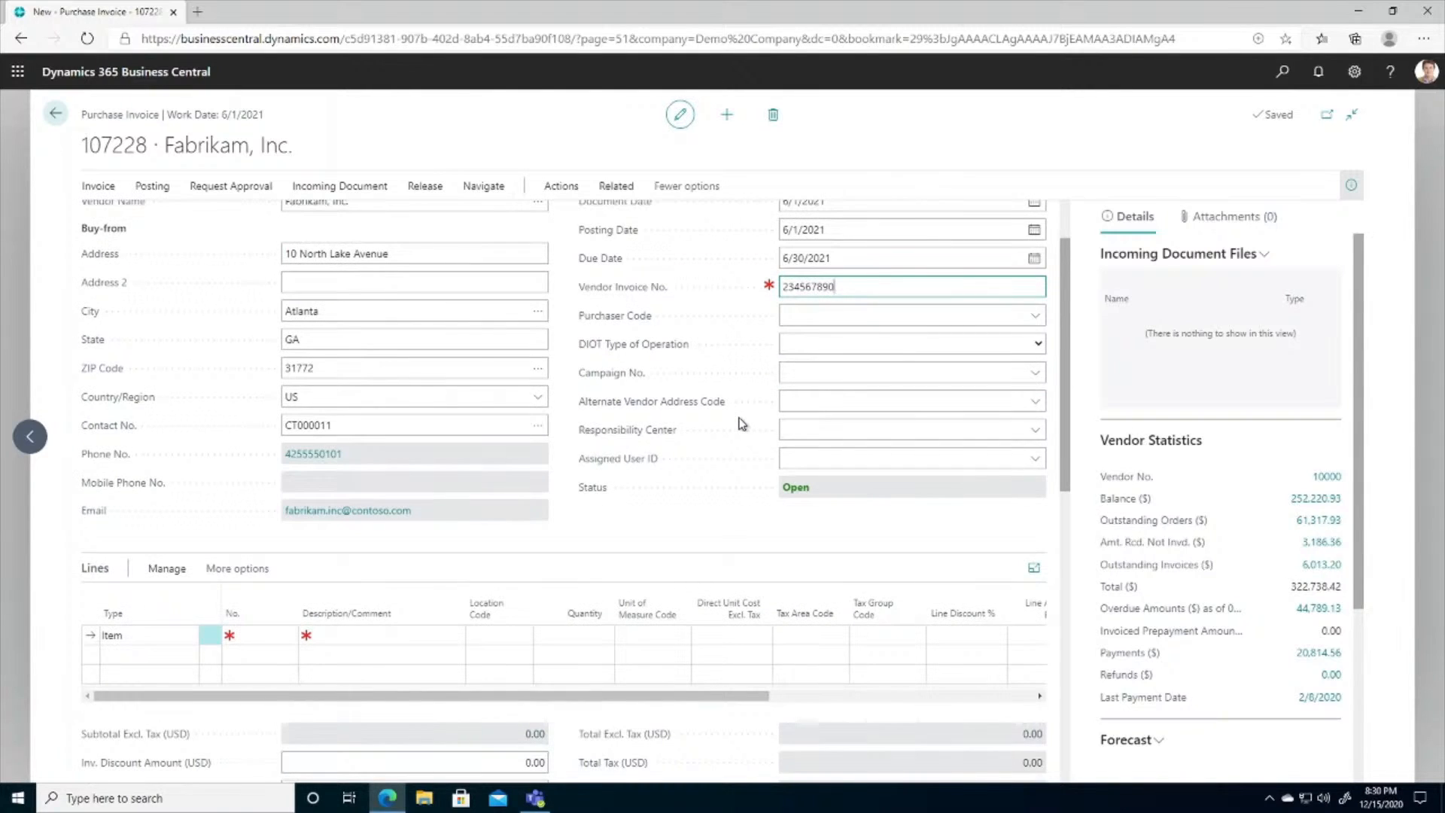
key("Tab")
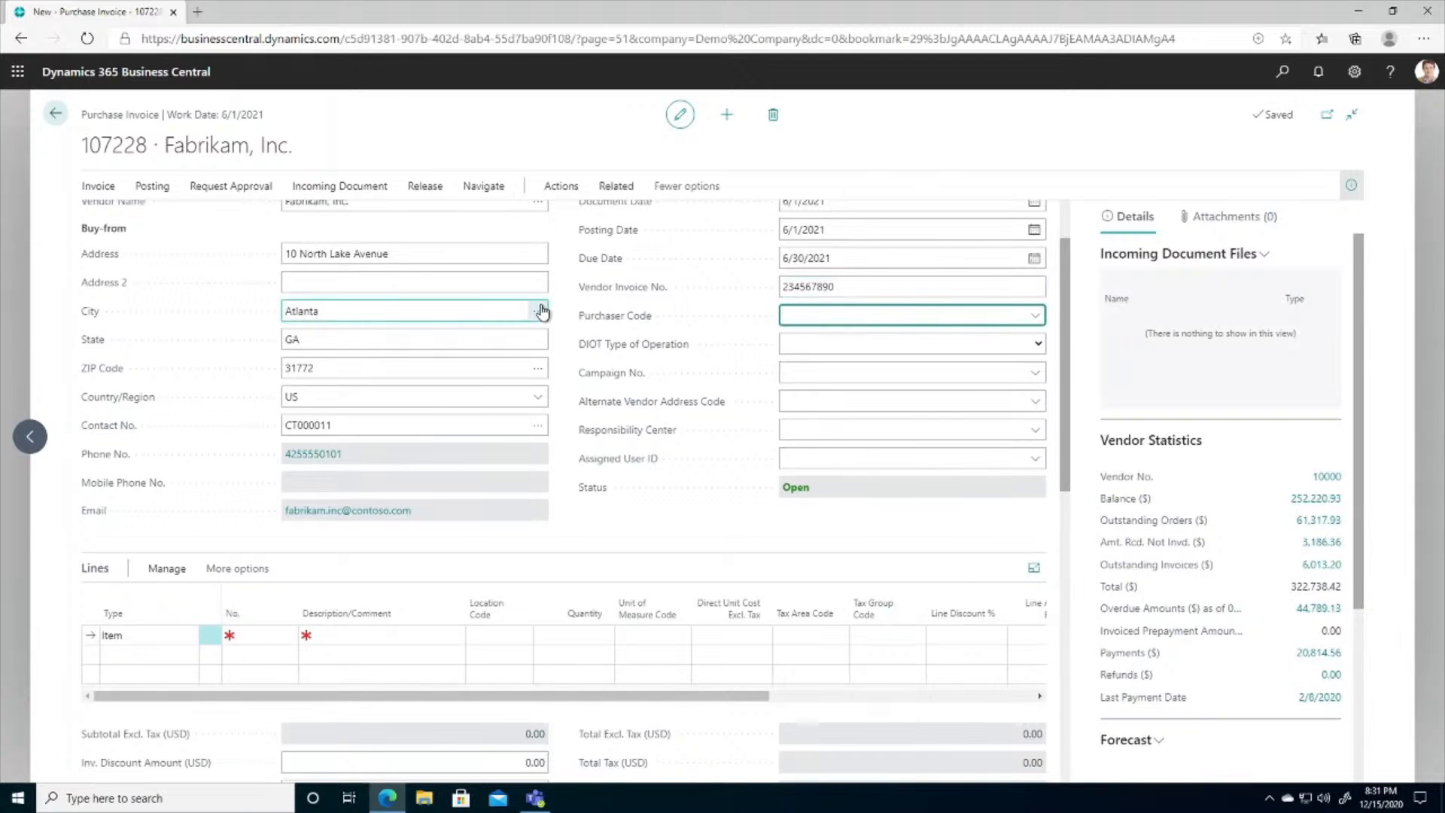
Examine the available line types for the first purchase invoice line, keeping Item as the type.
scroll(542, 310, "down", 1)
scroll(329, 215, "down", 2)
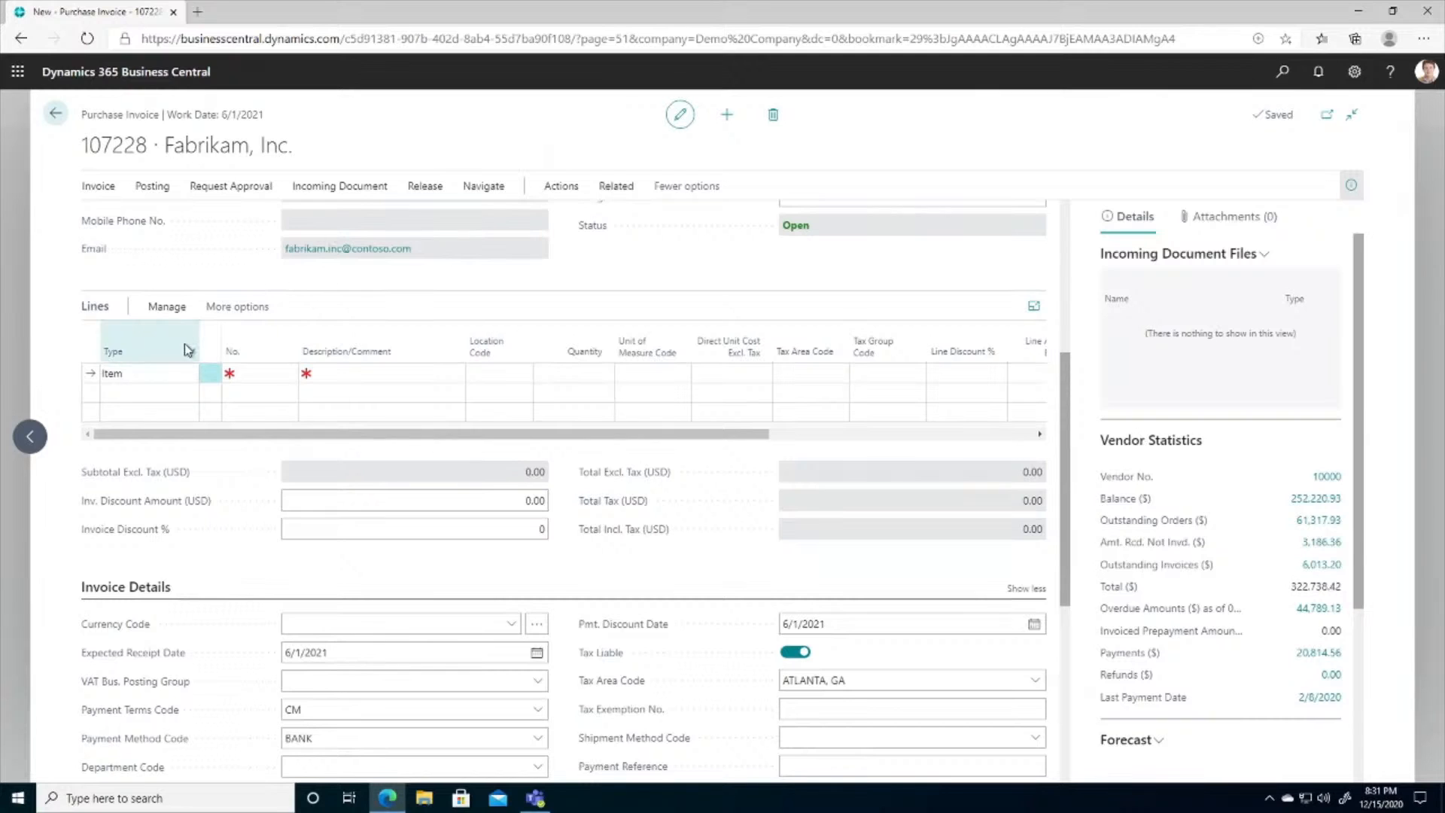
mouse_move(179, 334)
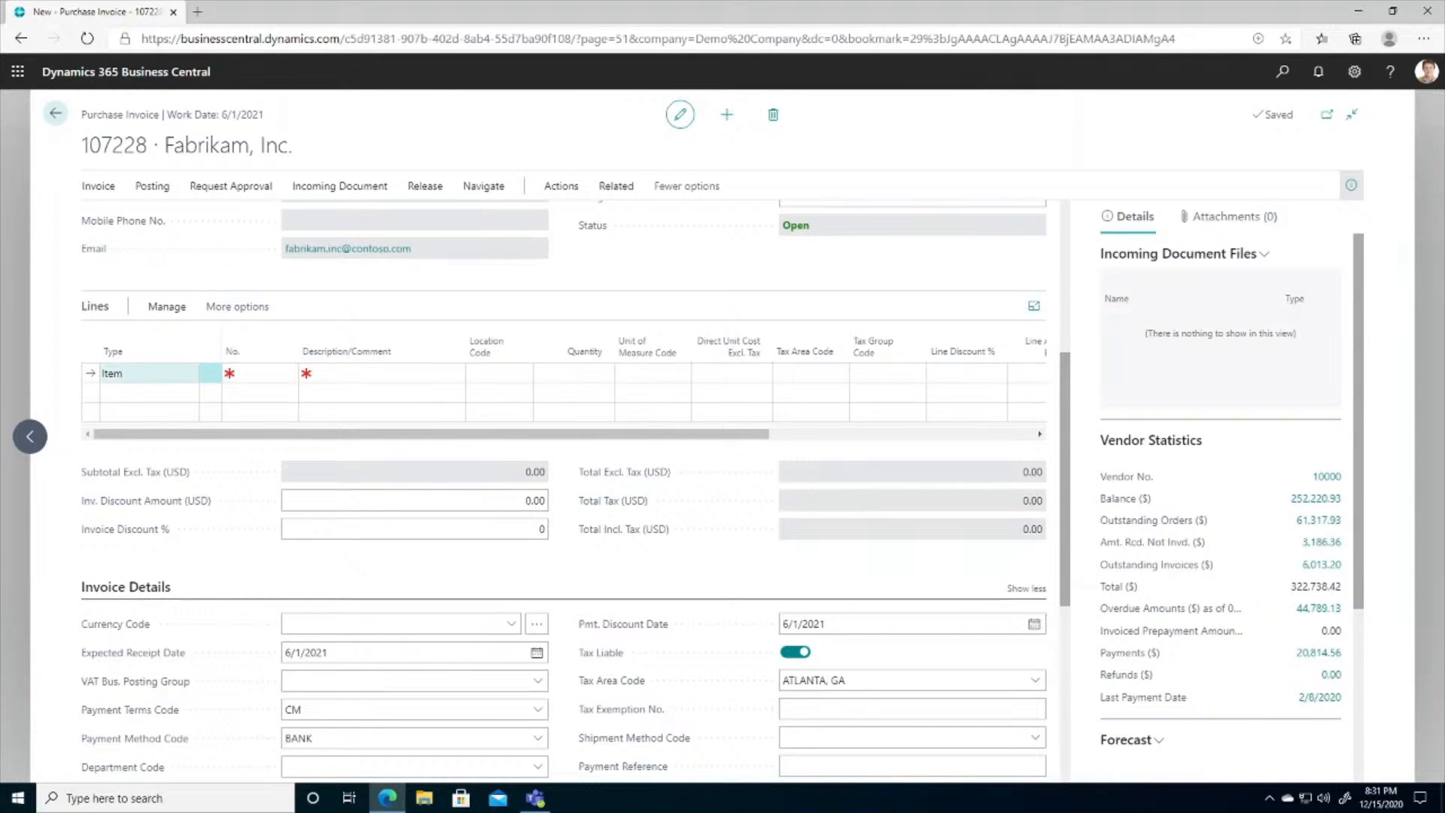
left_click(189, 375)
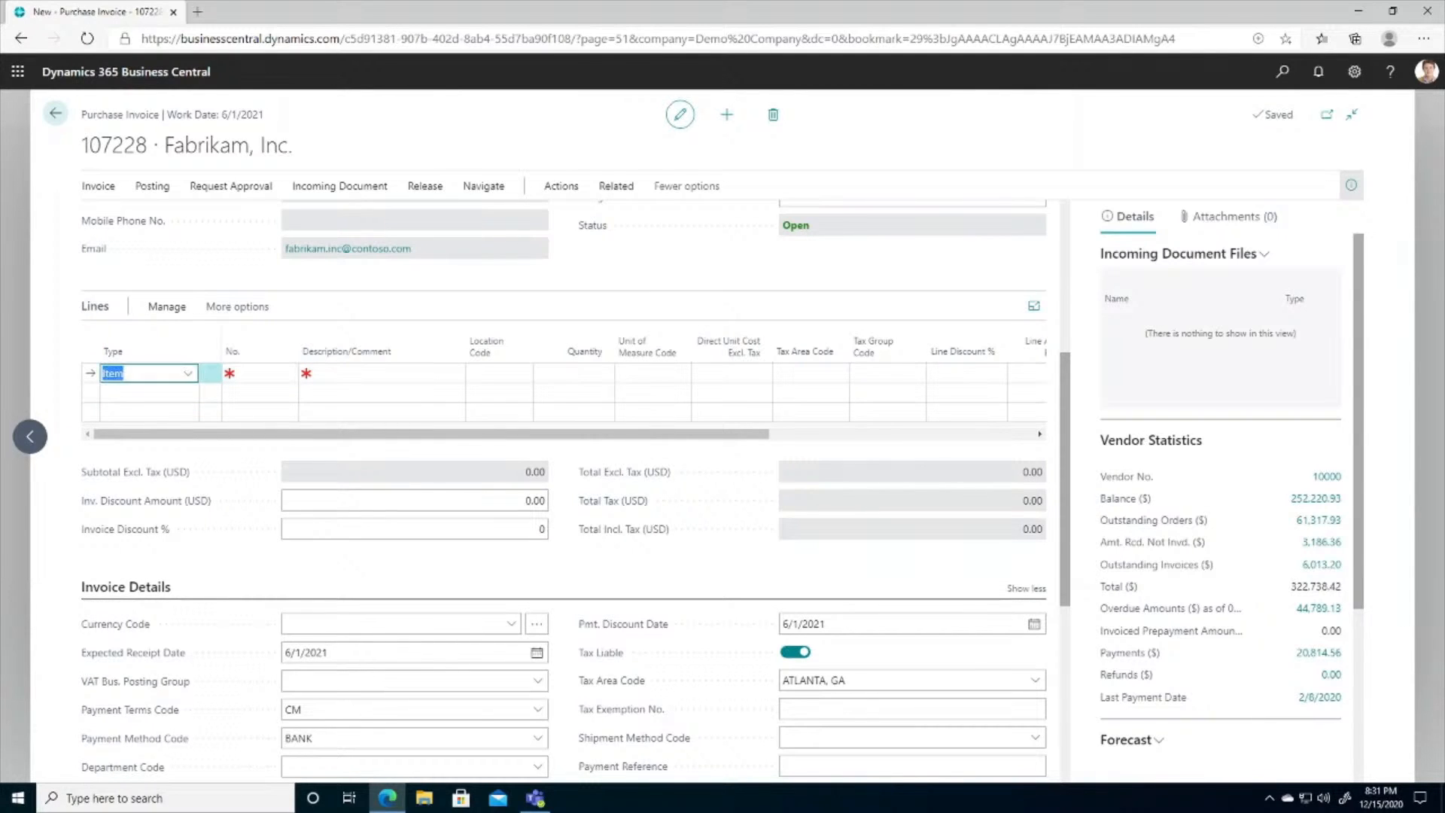
left_click(191, 376)
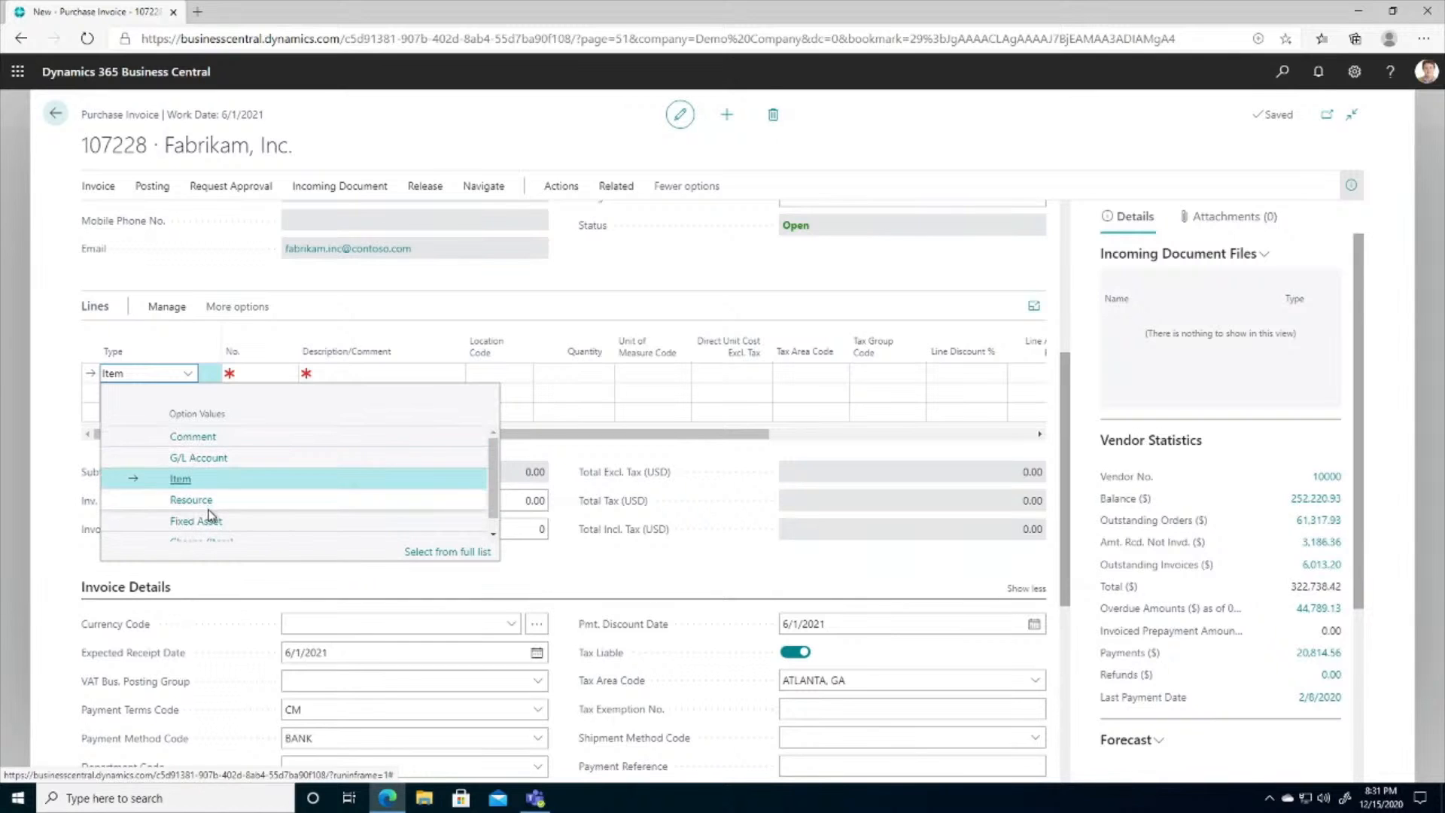
scroll(210, 516, "down", 1)
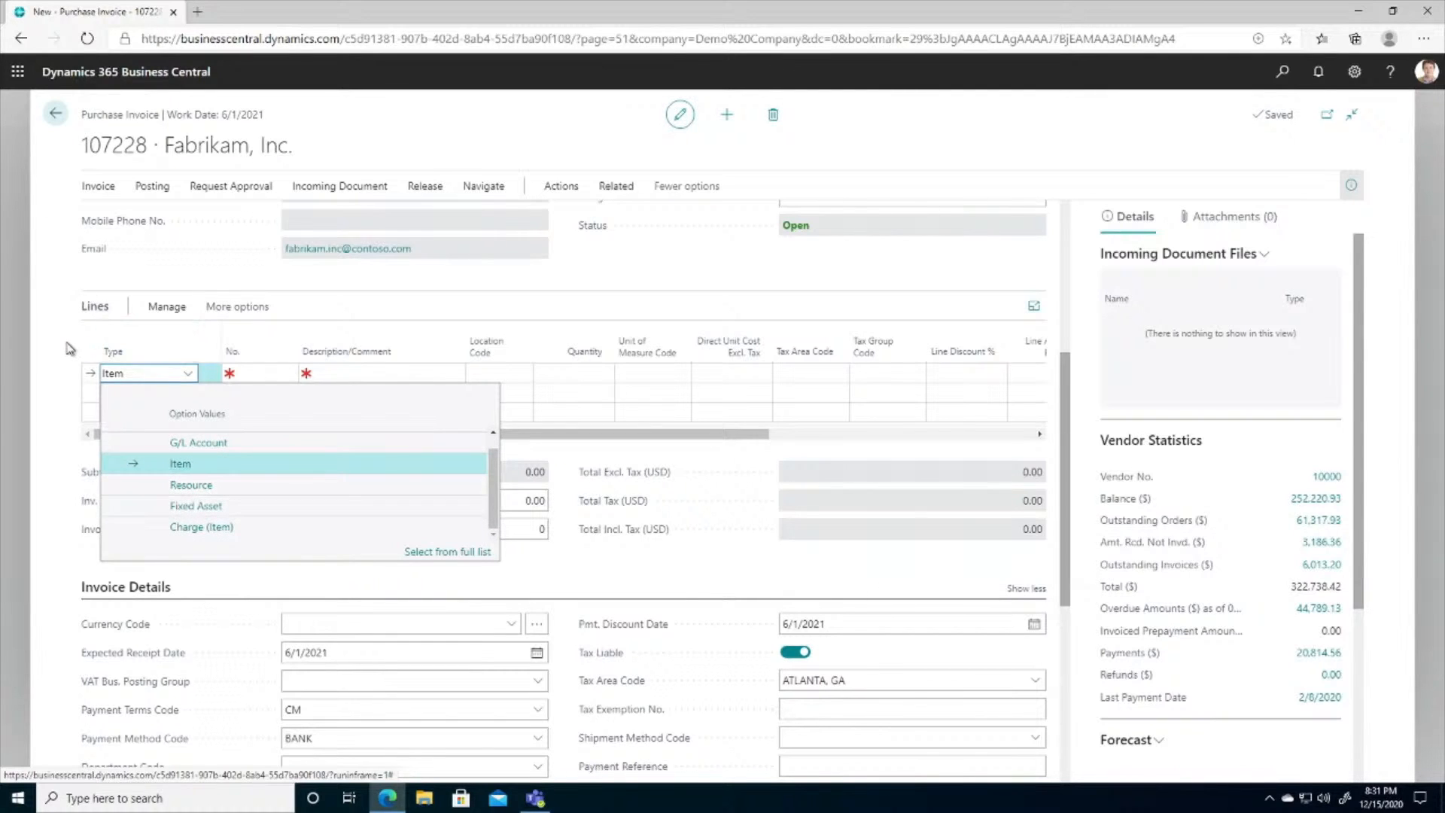
left_click(70, 349)
Search the items for chair and add item 1900-S, PARIS Guest Chair, black, to the first invoice line.
left_click(114, 376)
left_click(286, 374)
left_click(287, 373)
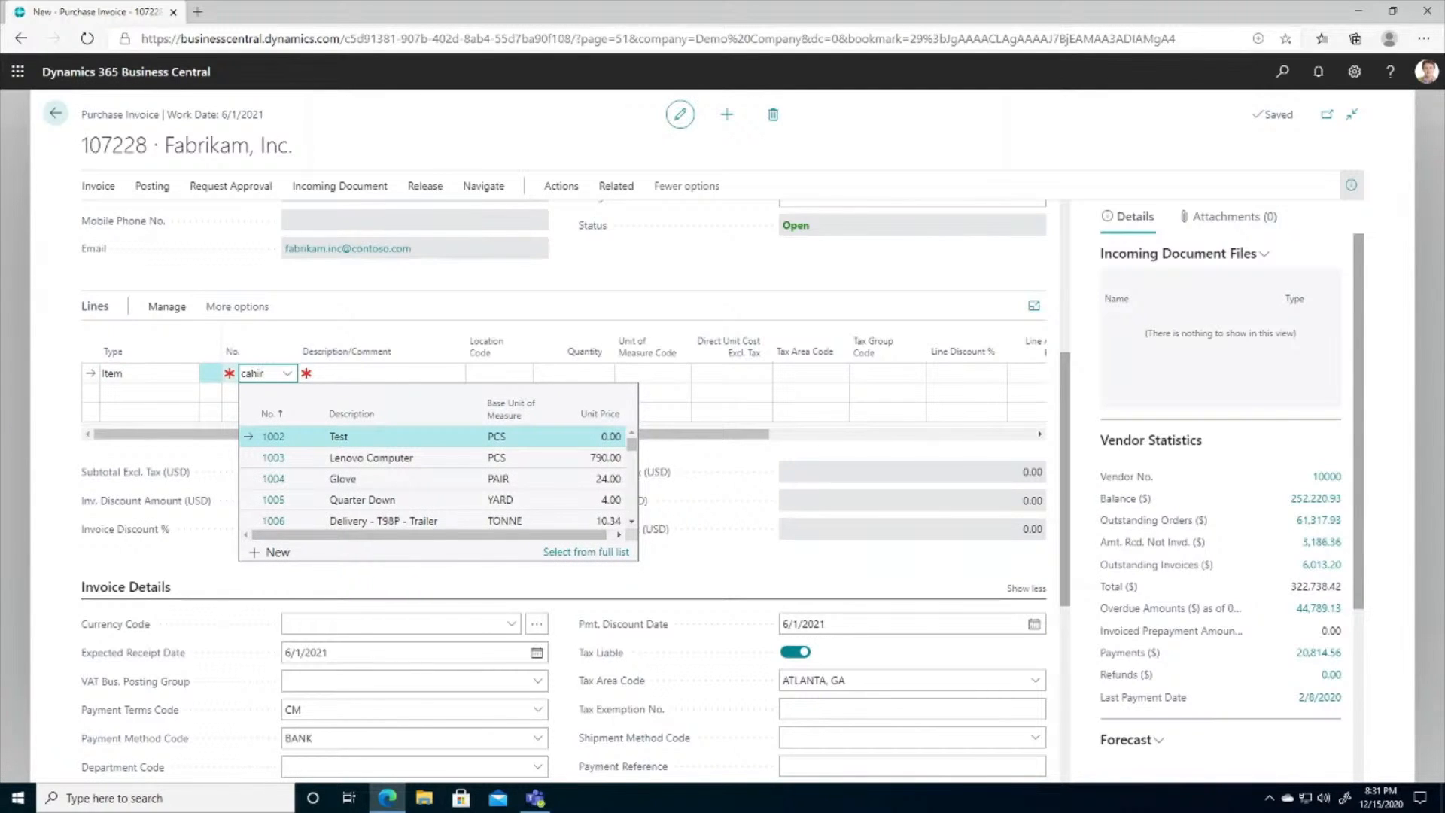
key("BackSpace")
key("BackSpace")
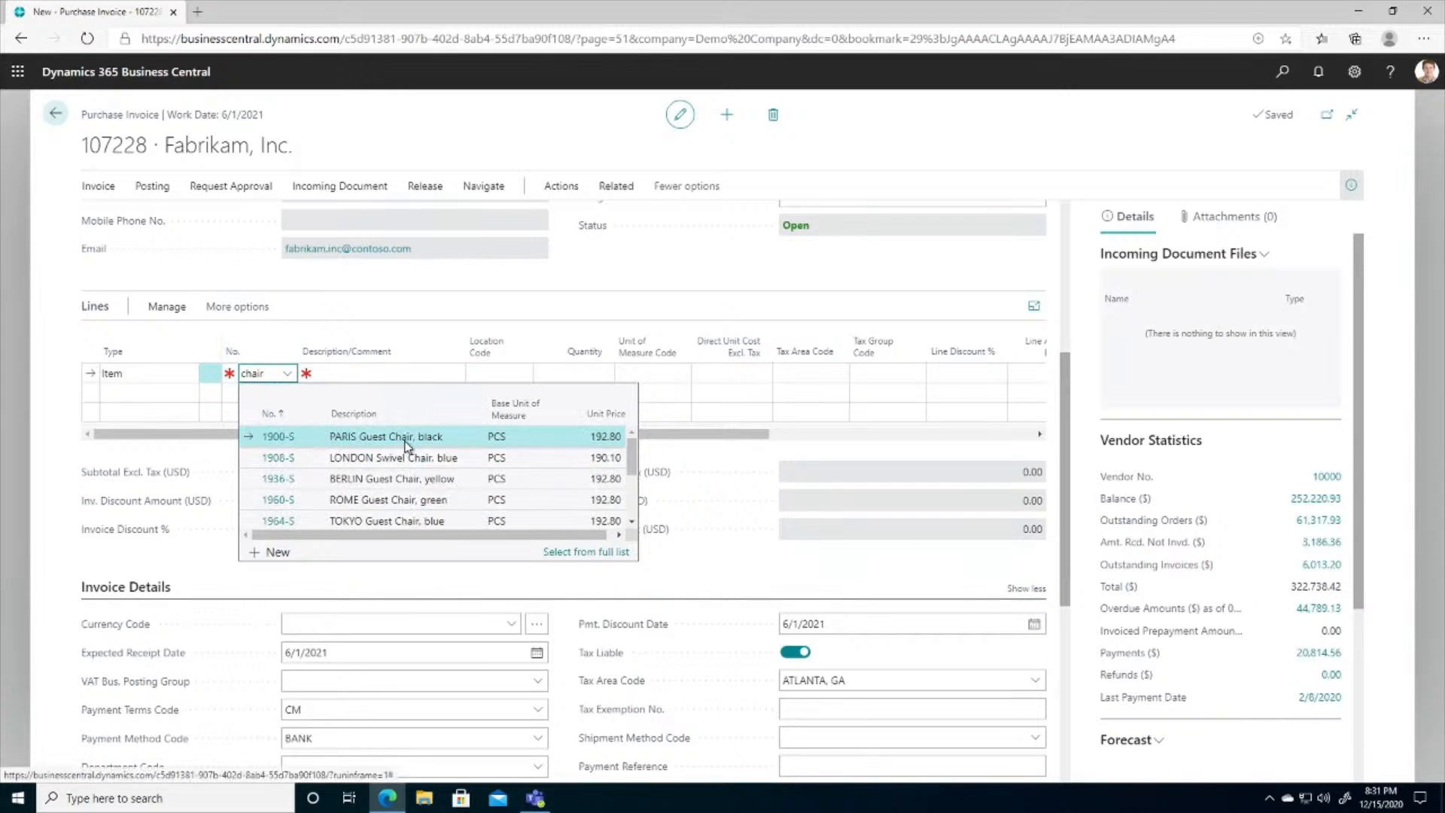
left_click(272, 437)
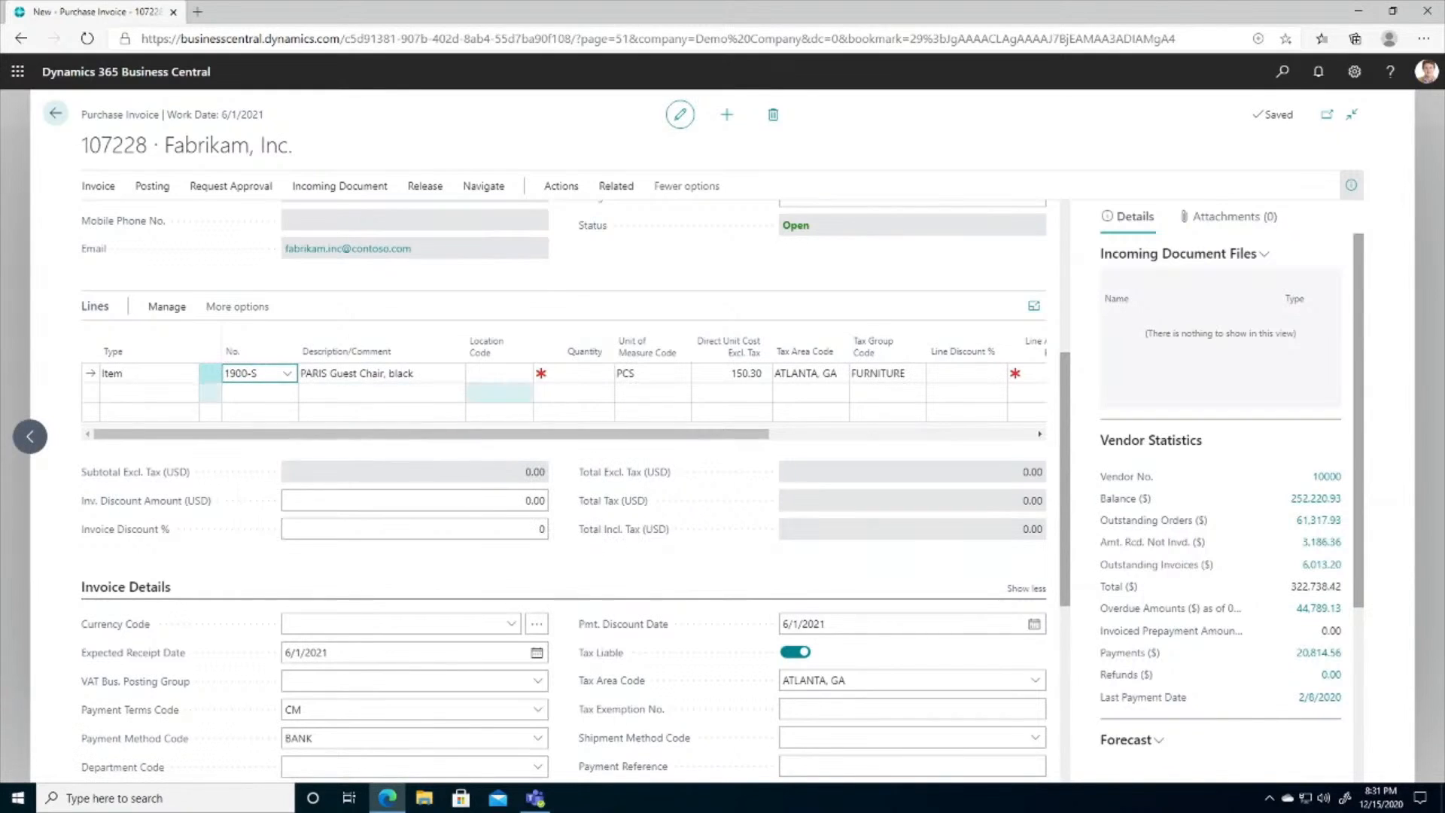
Set the PARIS Guest Chair line's location code to EAST and its quantity to 20.
left_click(519, 374)
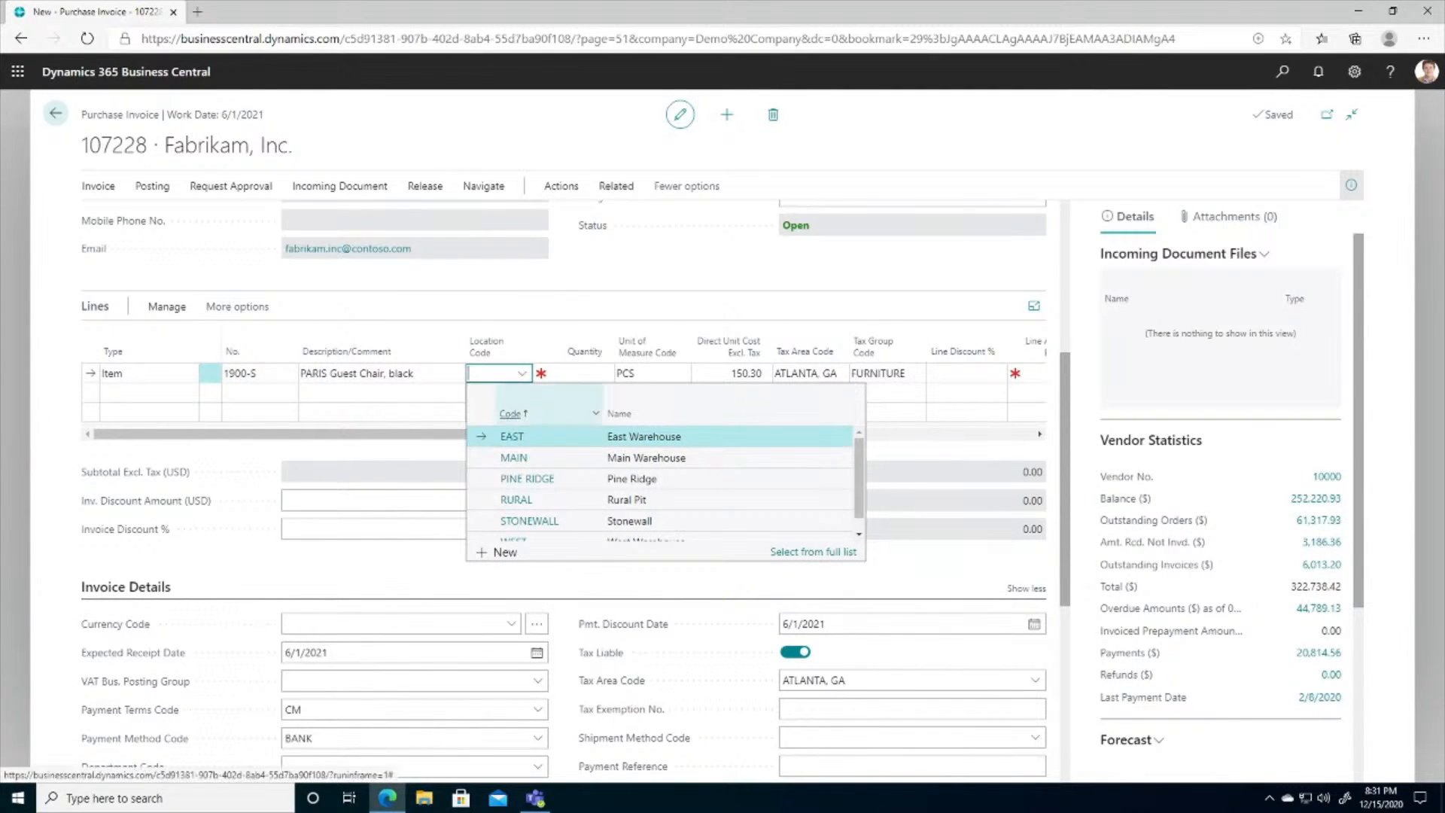
left_click(513, 441)
left_click(580, 373)
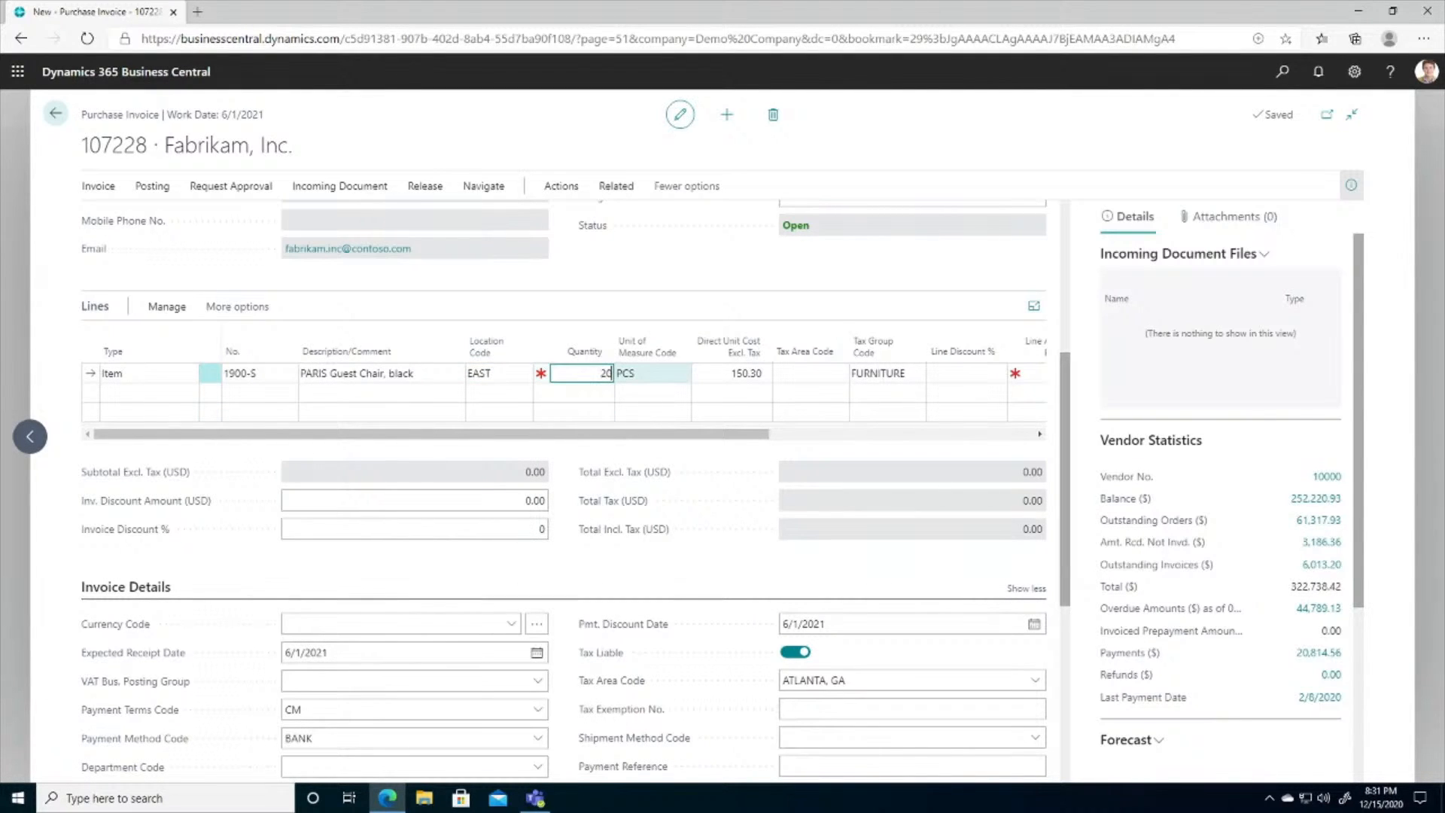
key("Tab")
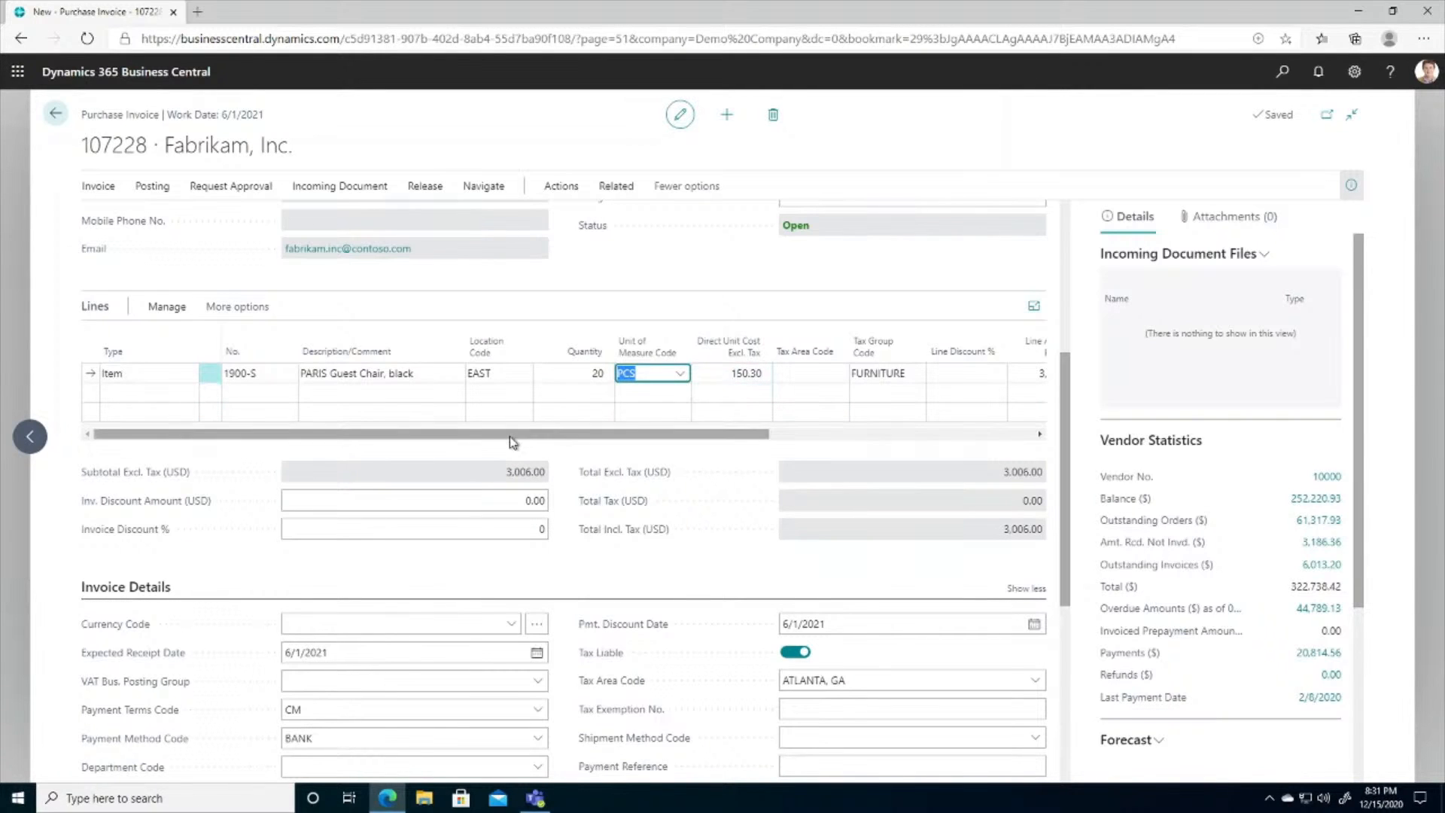
Examine the invoice's line discount, totals, invoice details and shipping and payment sections, and view its approval request options.
left_click_drag(519, 439, 449, 444)
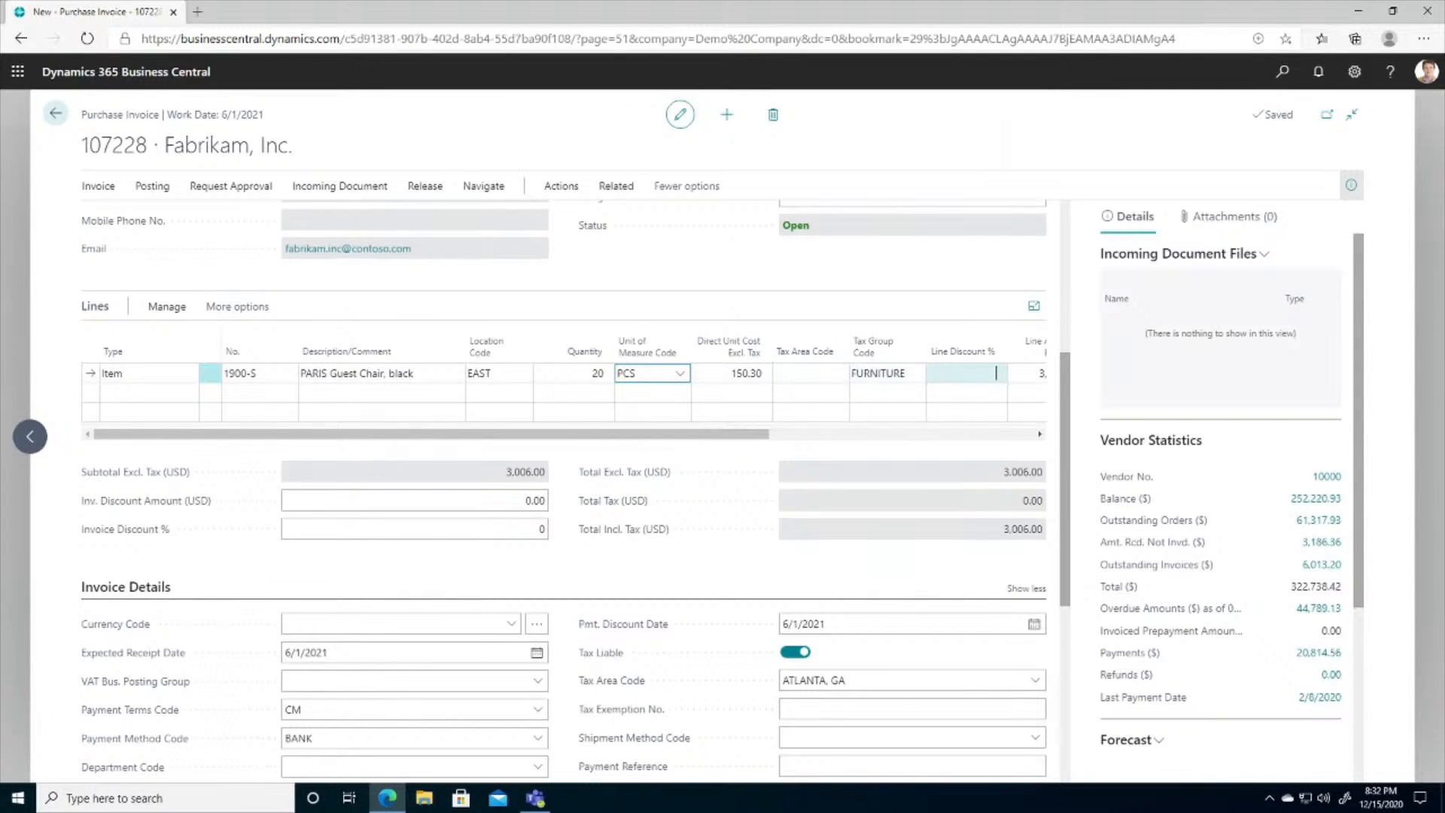
left_click(996, 373)
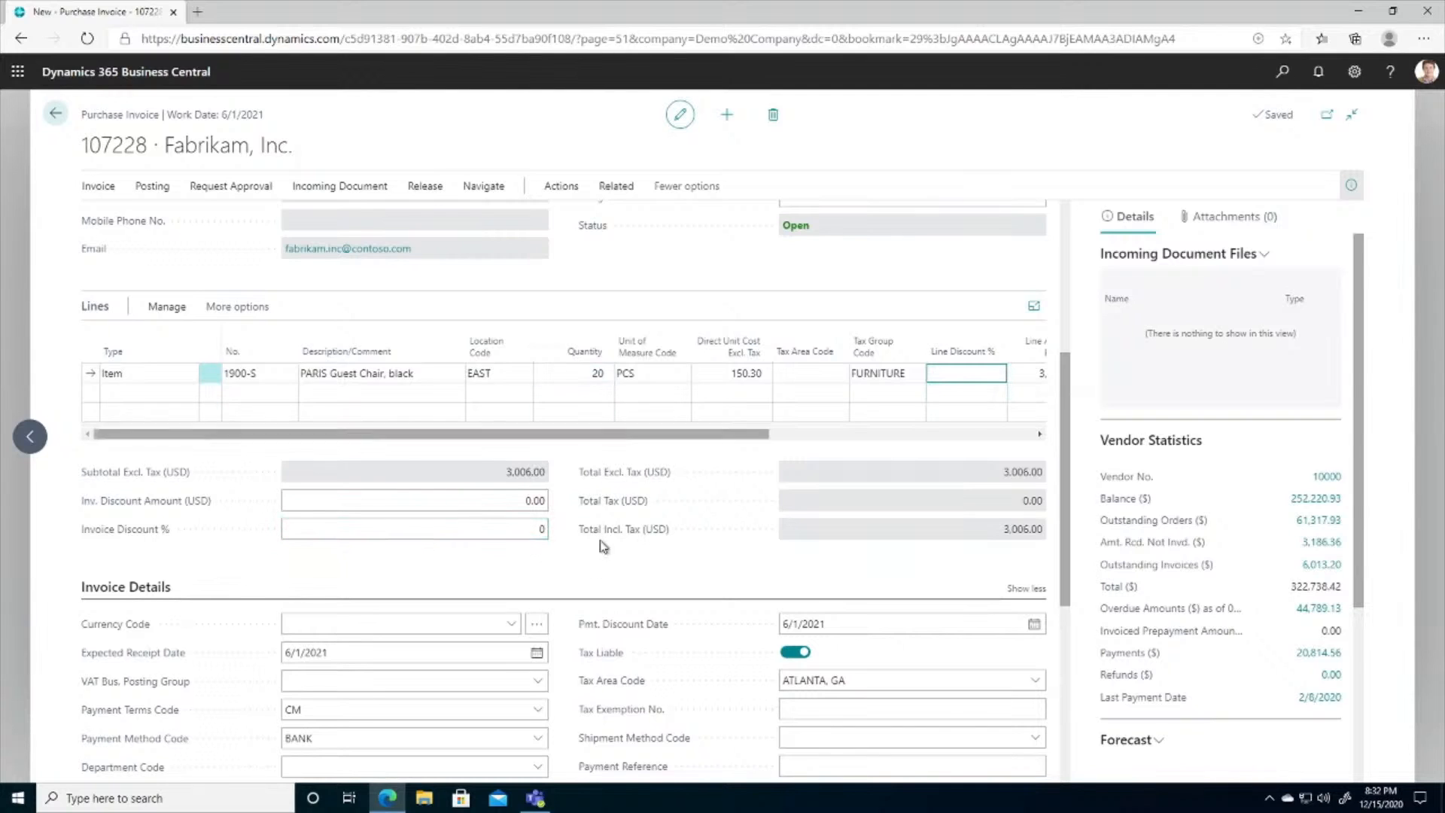
scroll(657, 355, "down", 2)
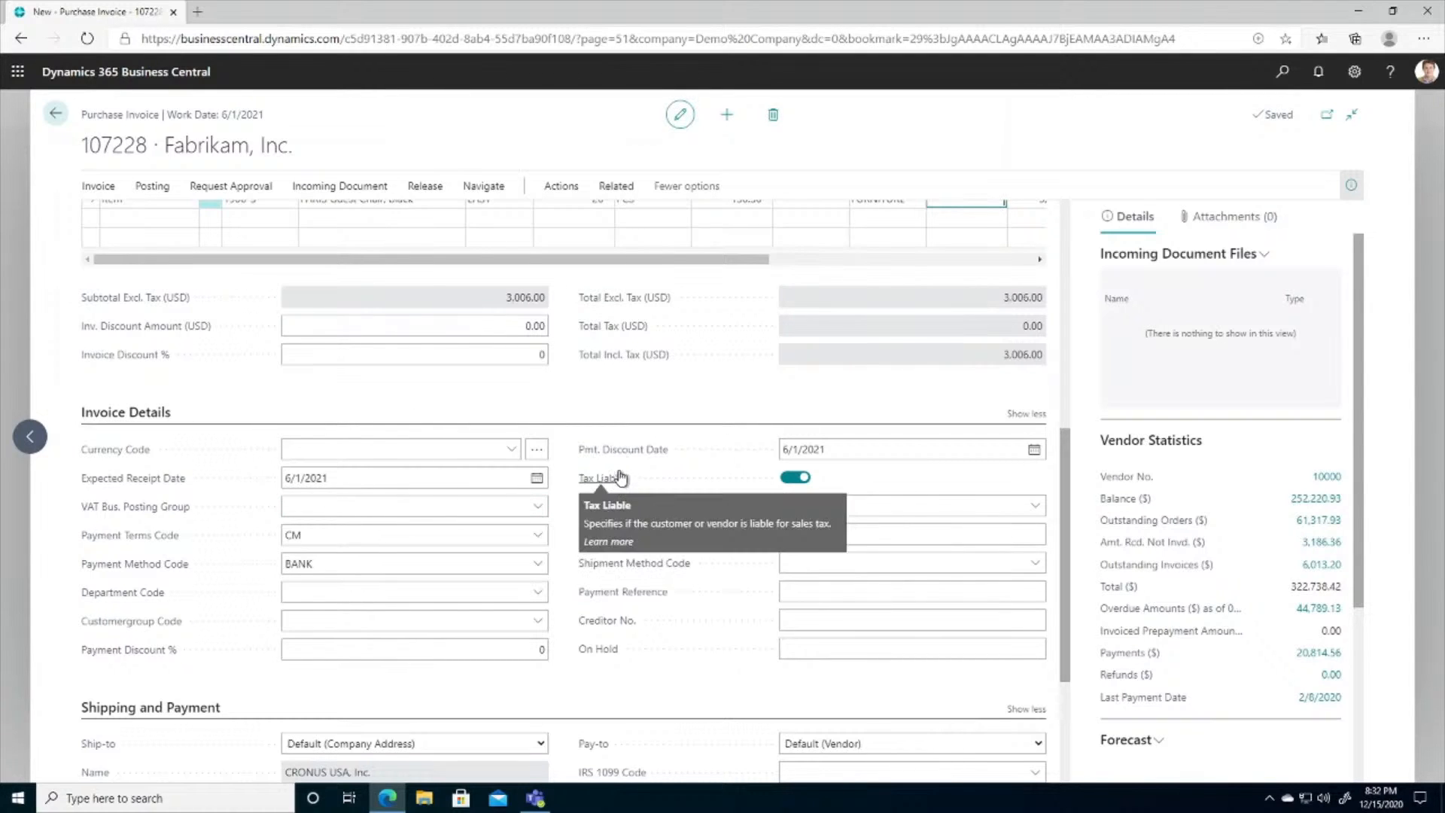
scroll(374, 435, "down", 3)
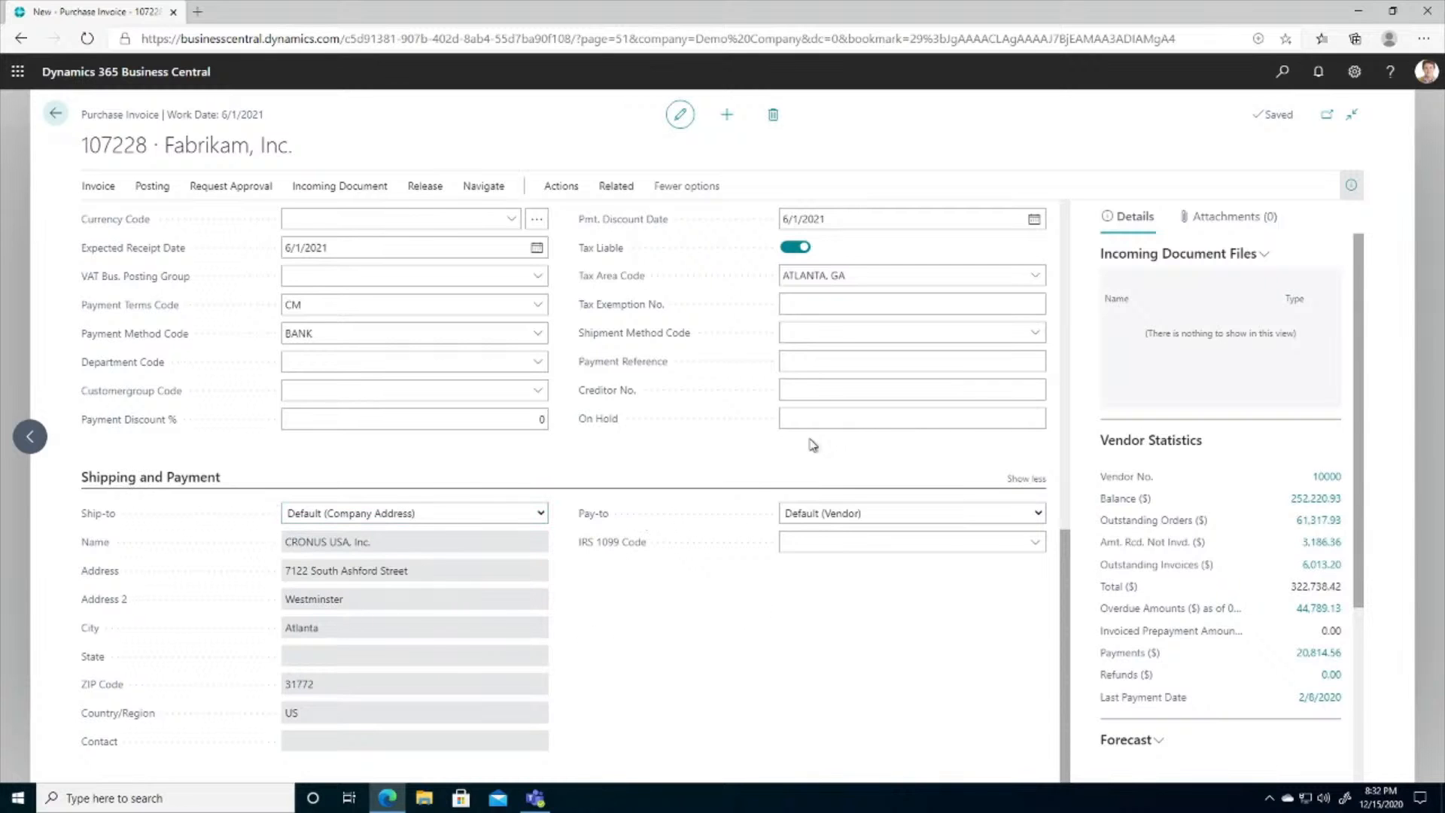
scroll(657, 603, "up", 10)
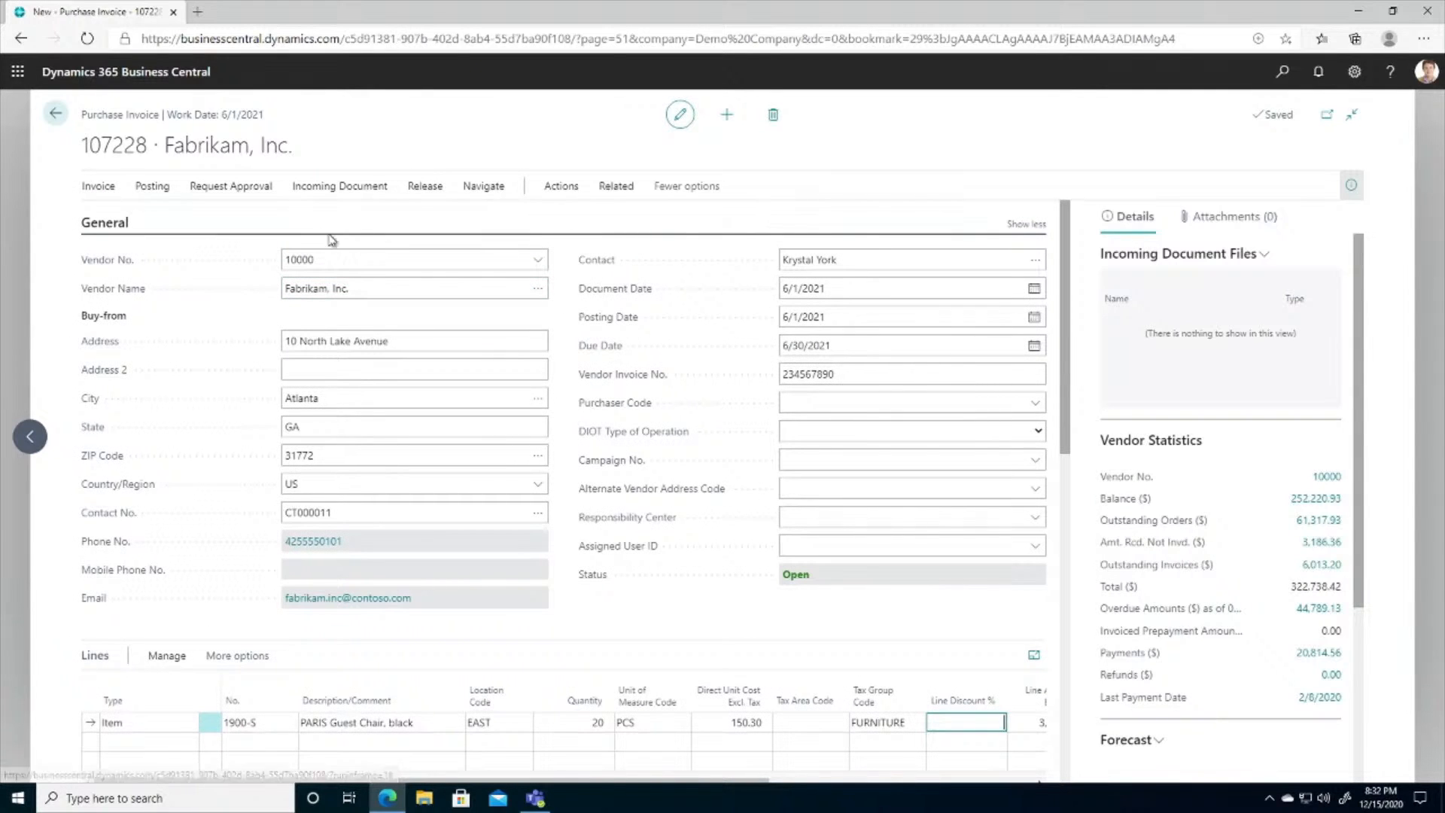
left_click(243, 190)
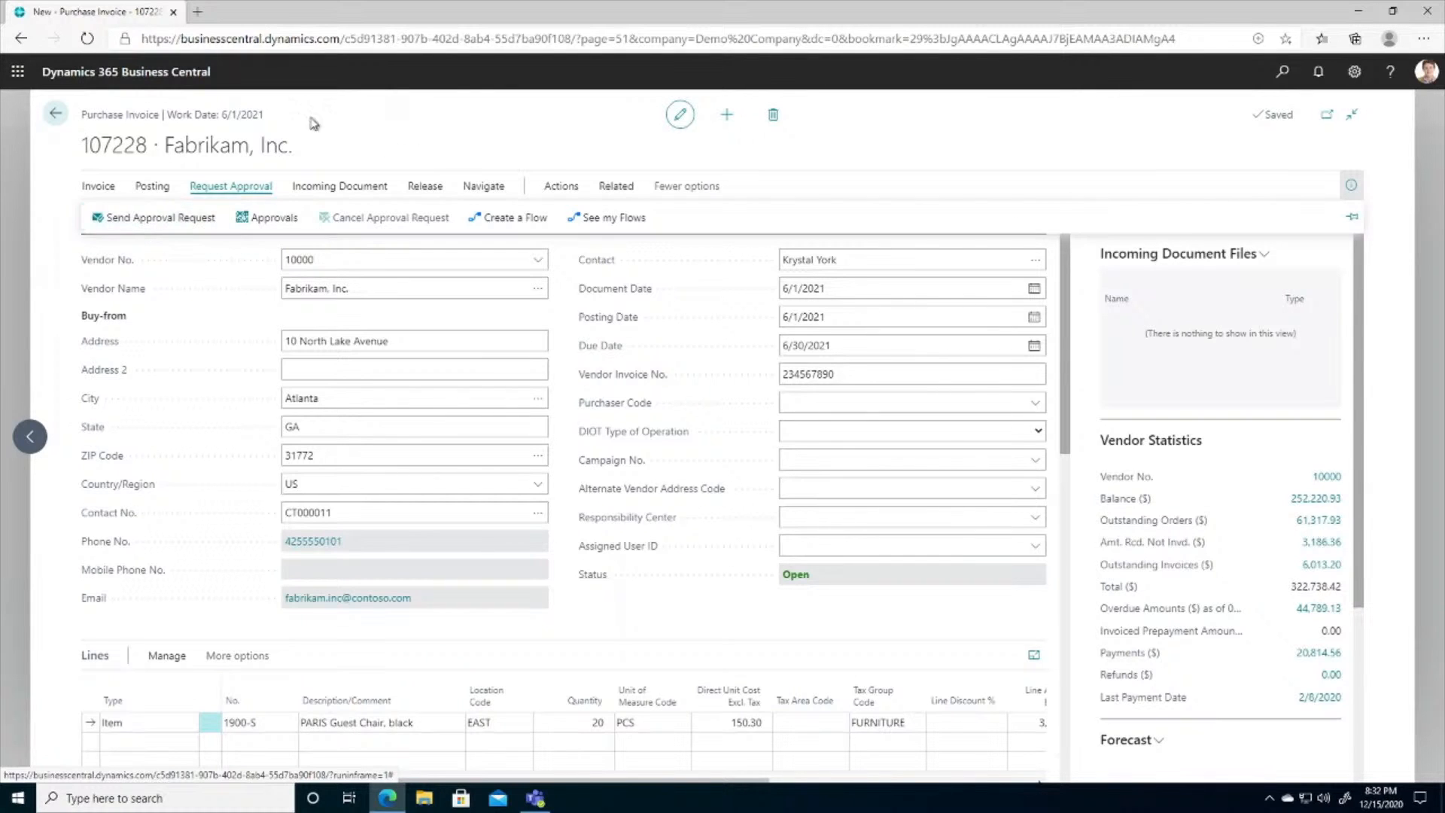
left_click(91, 190)
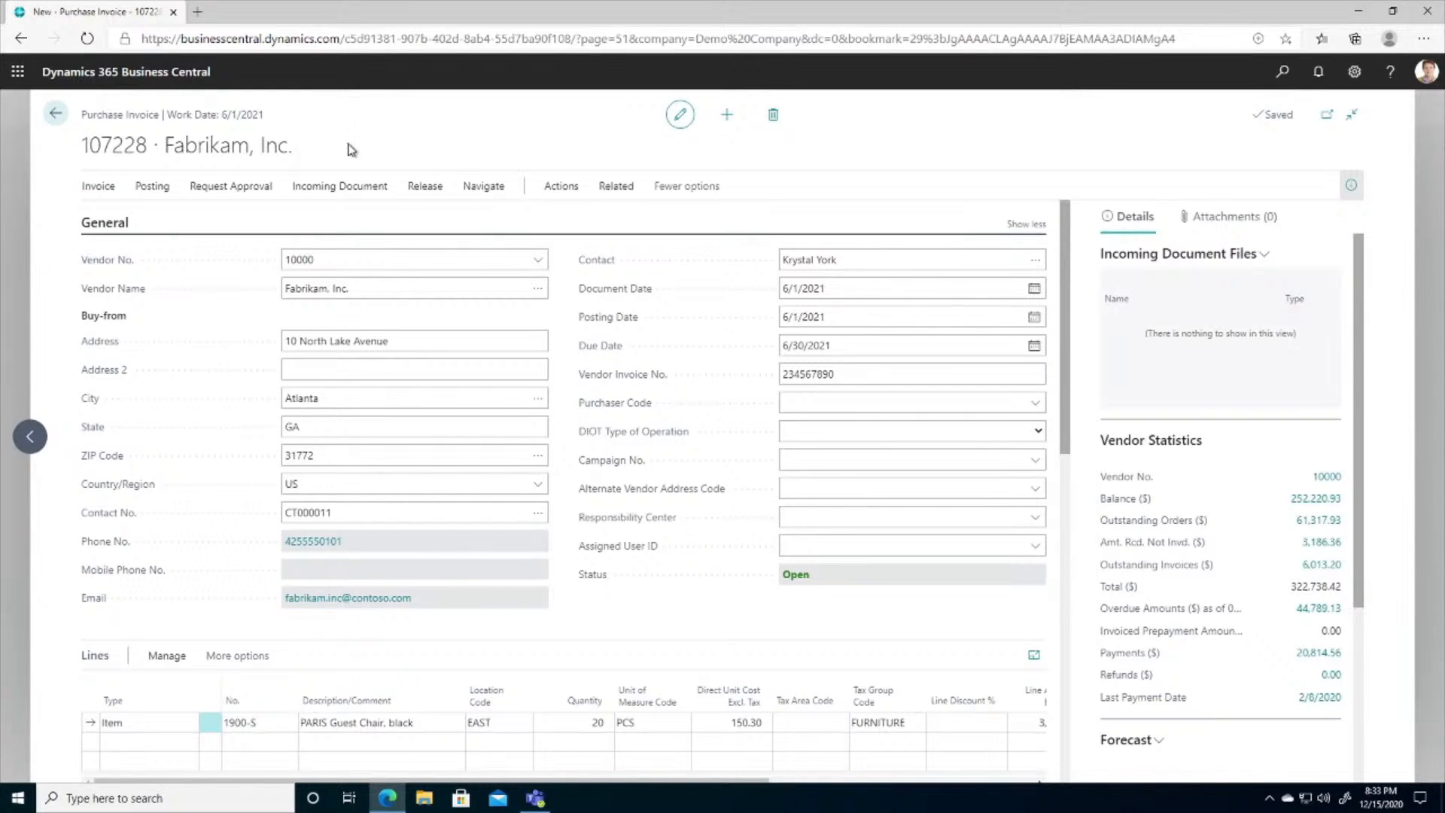
View the incoming documents that can be linked to the invoice without selecting one, and check the invoice's attachments.
left_click(322, 186)
left_click(342, 184)
left_click(172, 223)
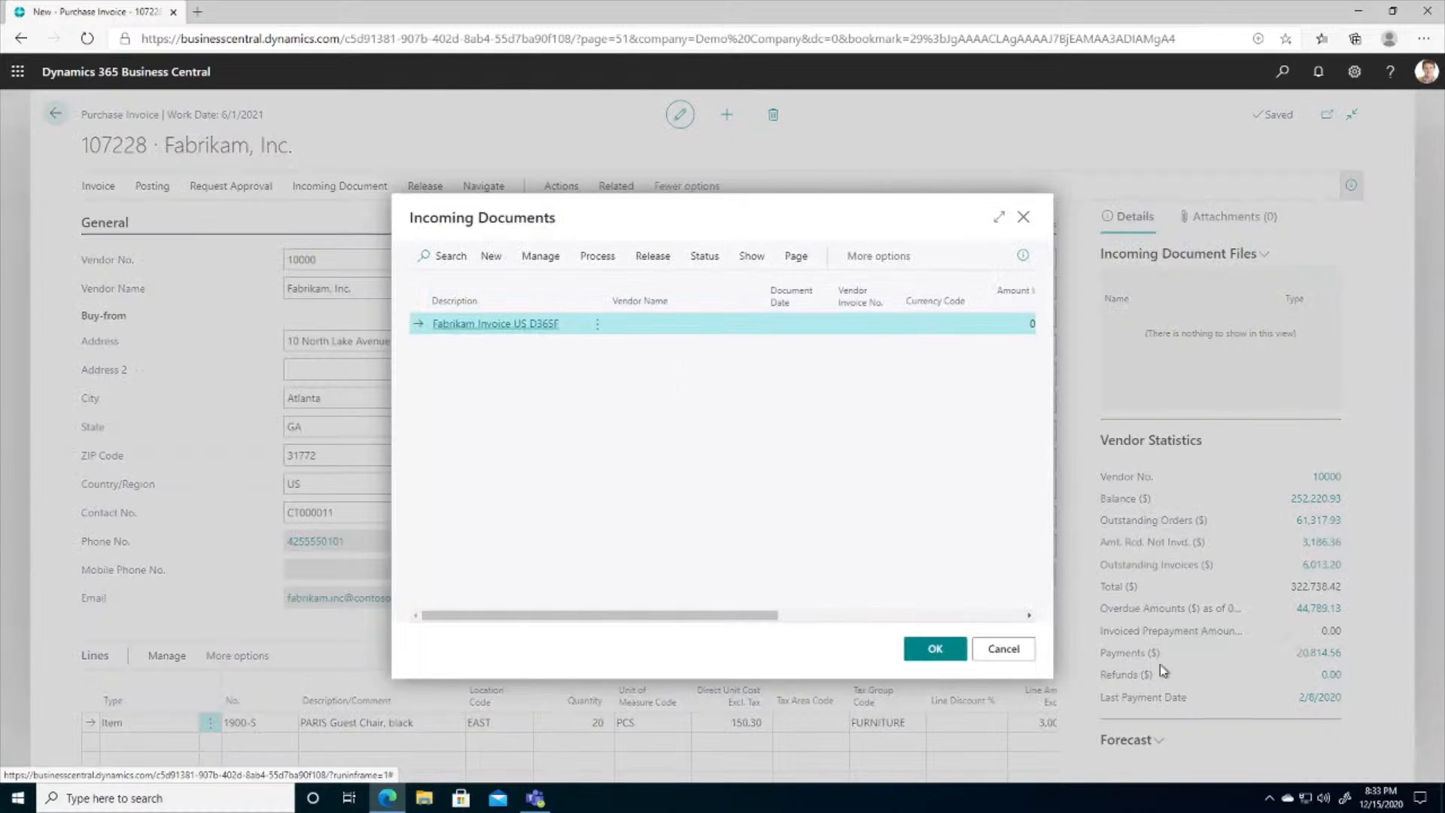
left_click(1001, 649)
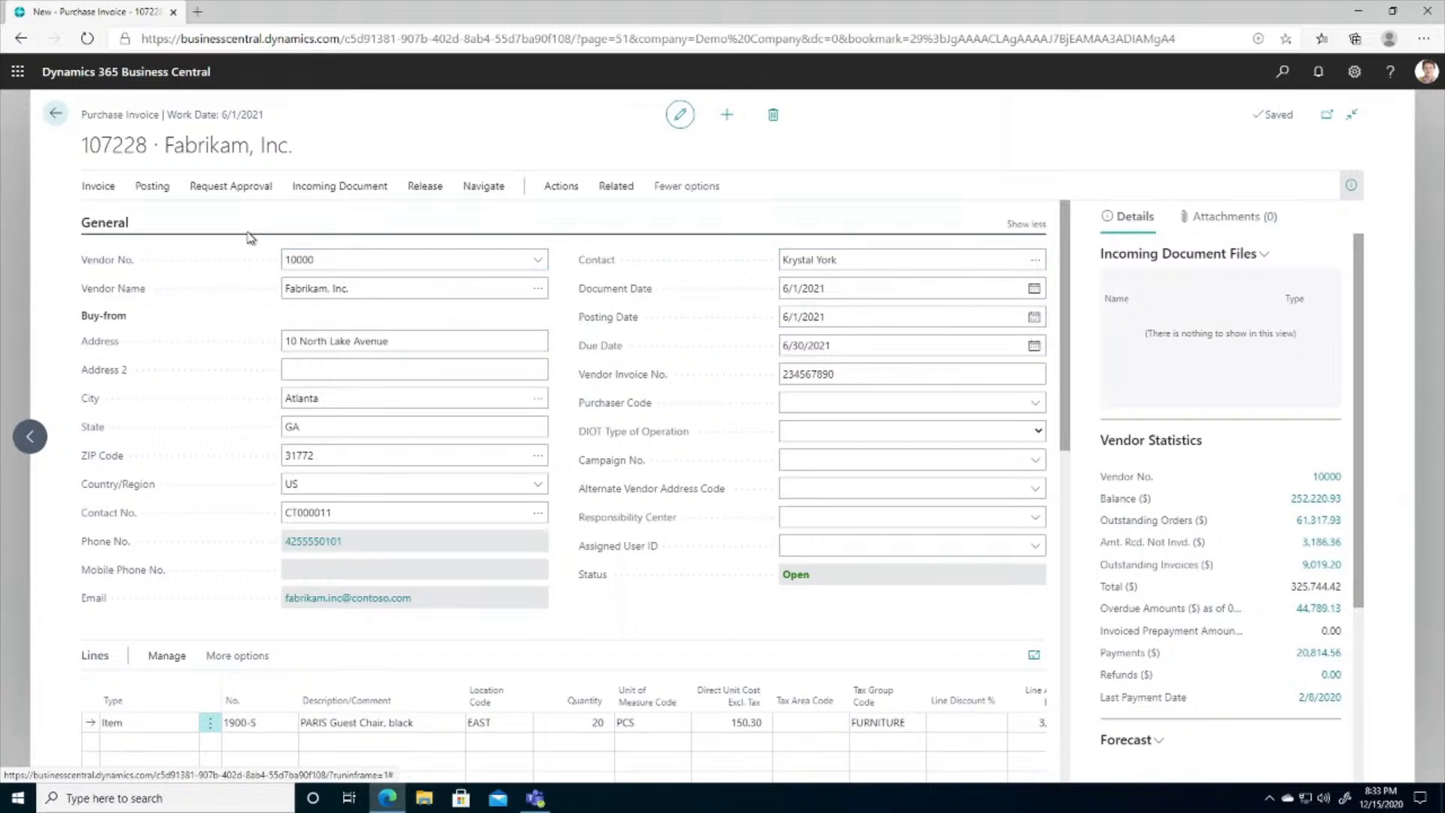
left_click(1212, 217)
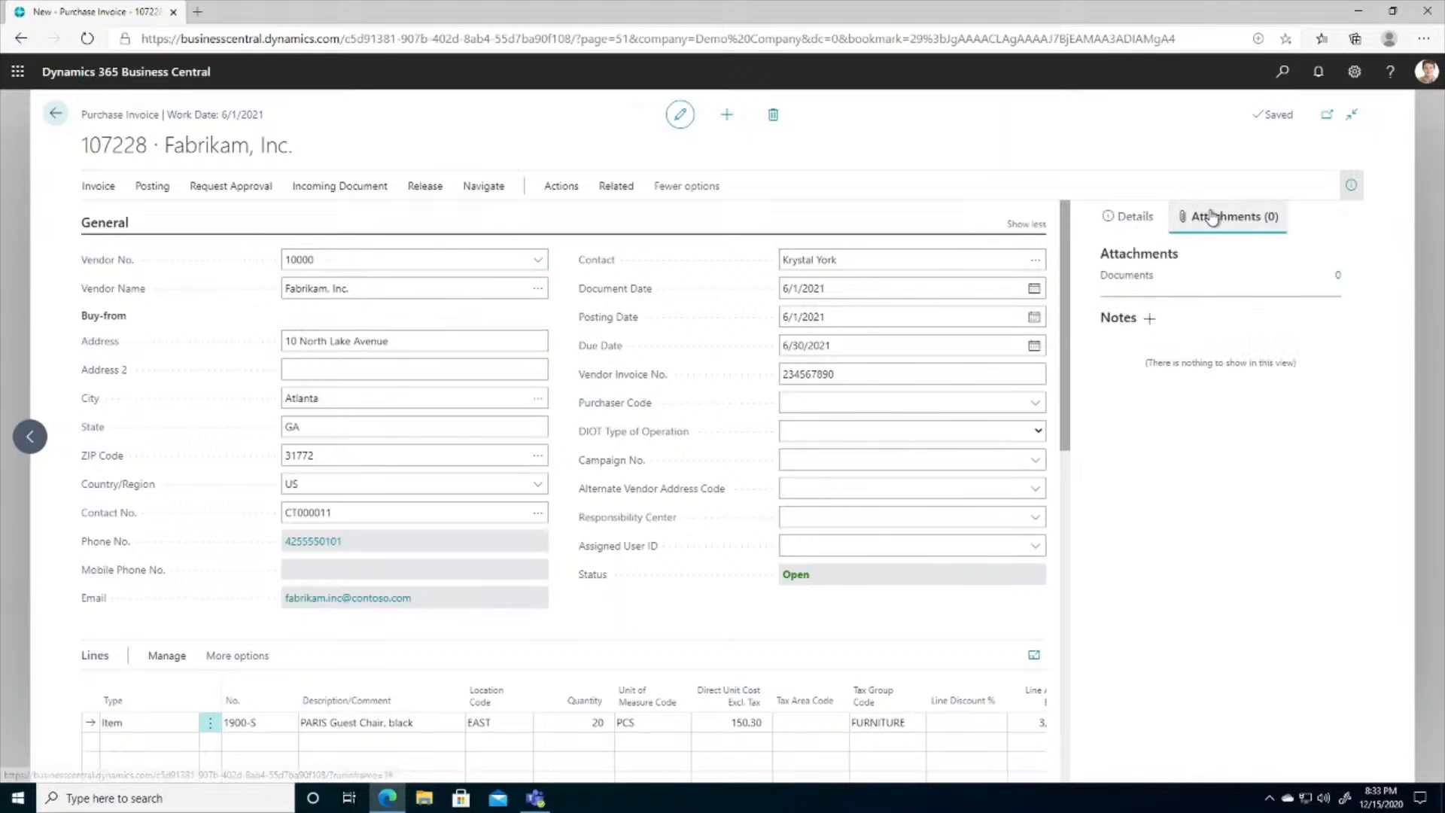
left_click(1130, 216)
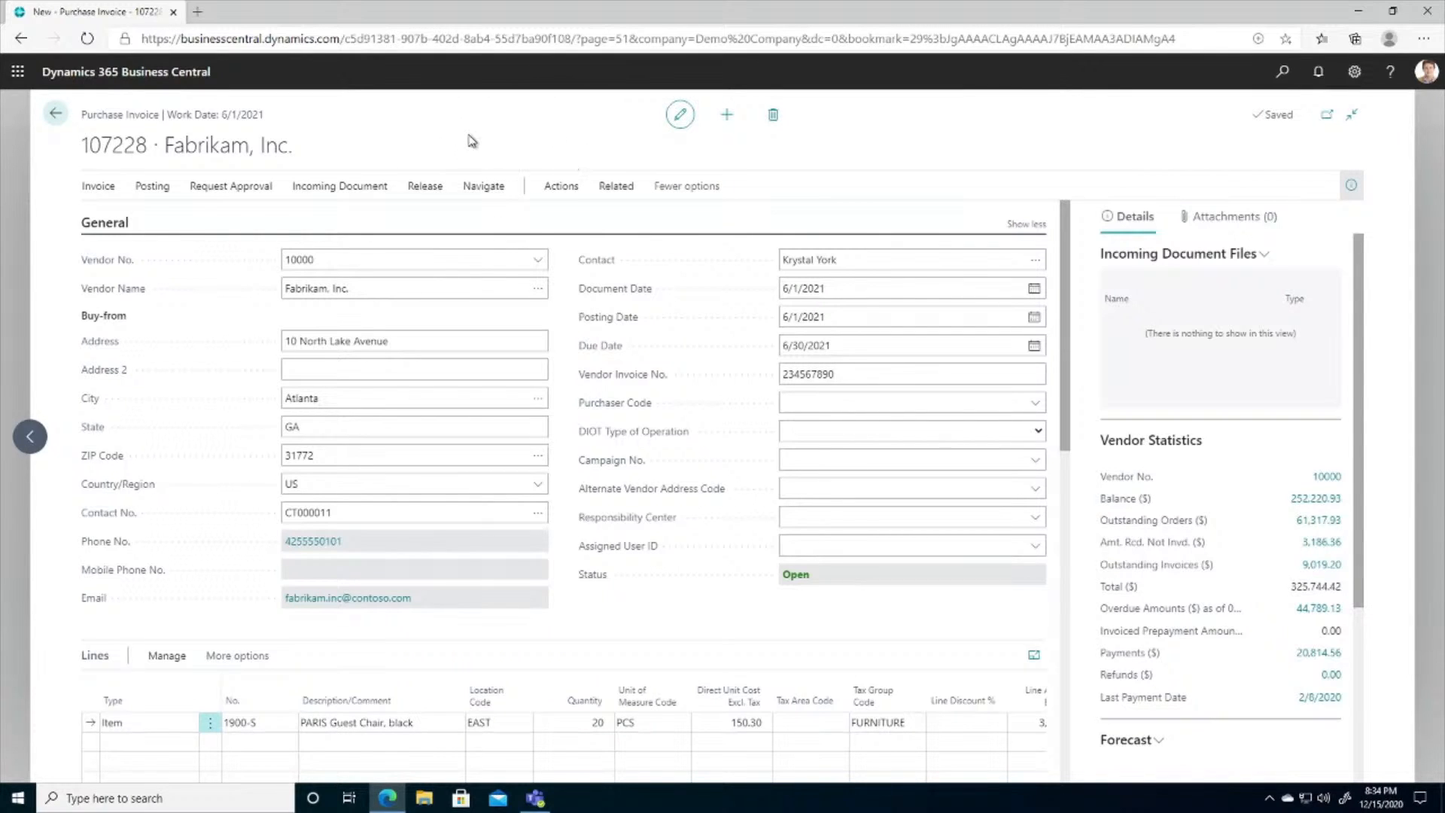
Preview the posting of the purchase invoice, examine its vendor ledger entry, and return to the invoice.
left_click(154, 191)
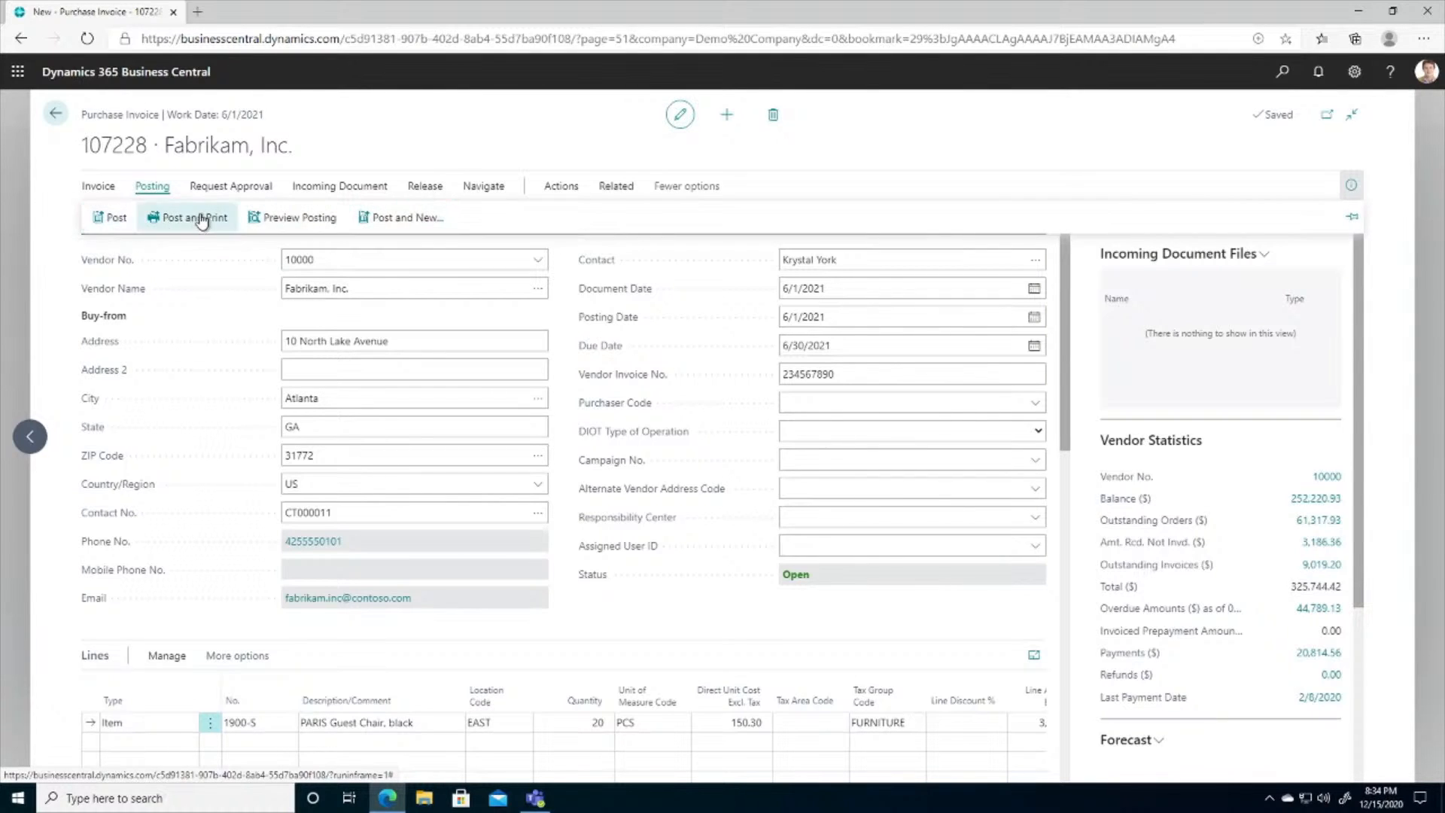
left_click(295, 218)
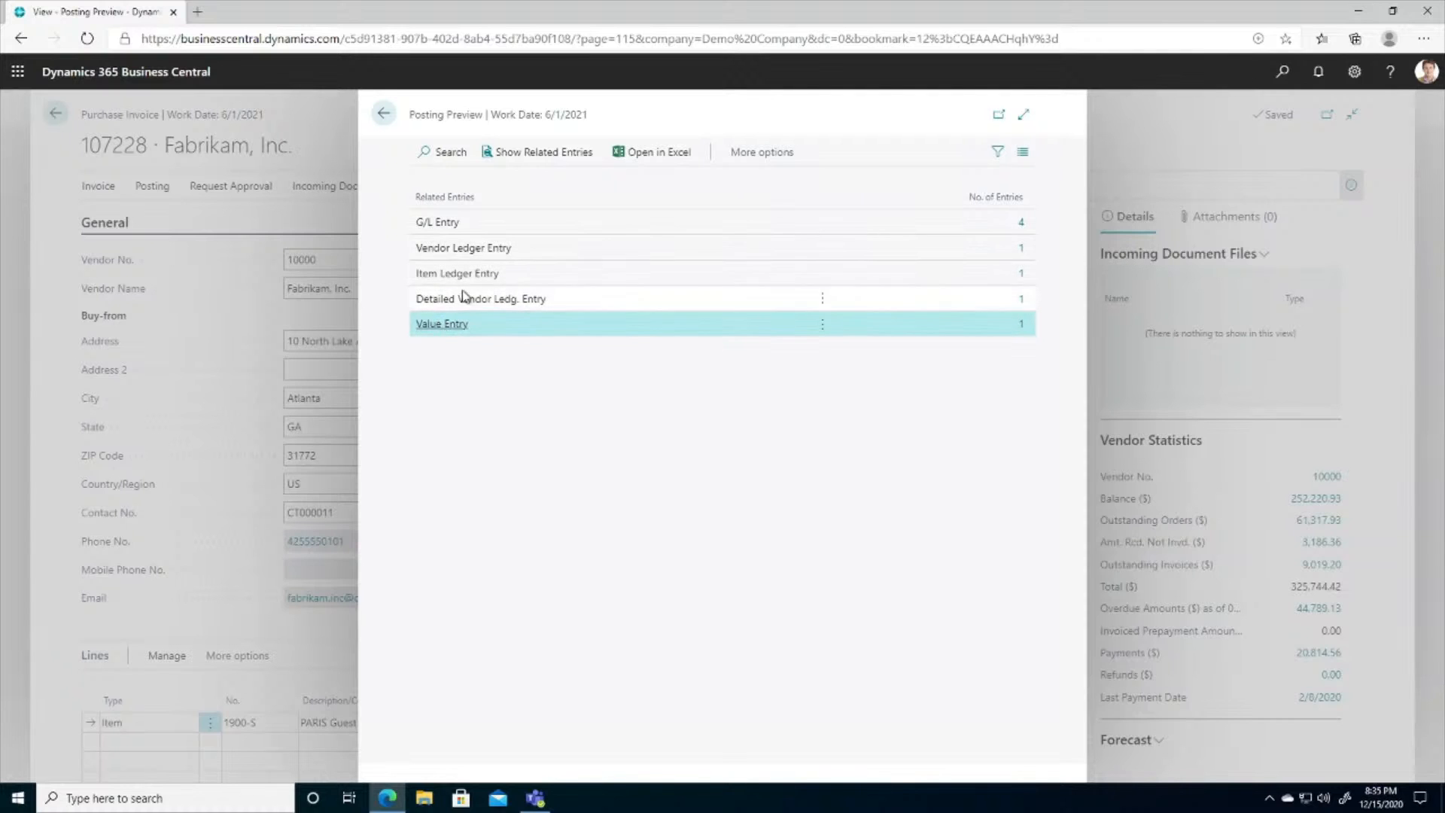
left_click(1023, 251)
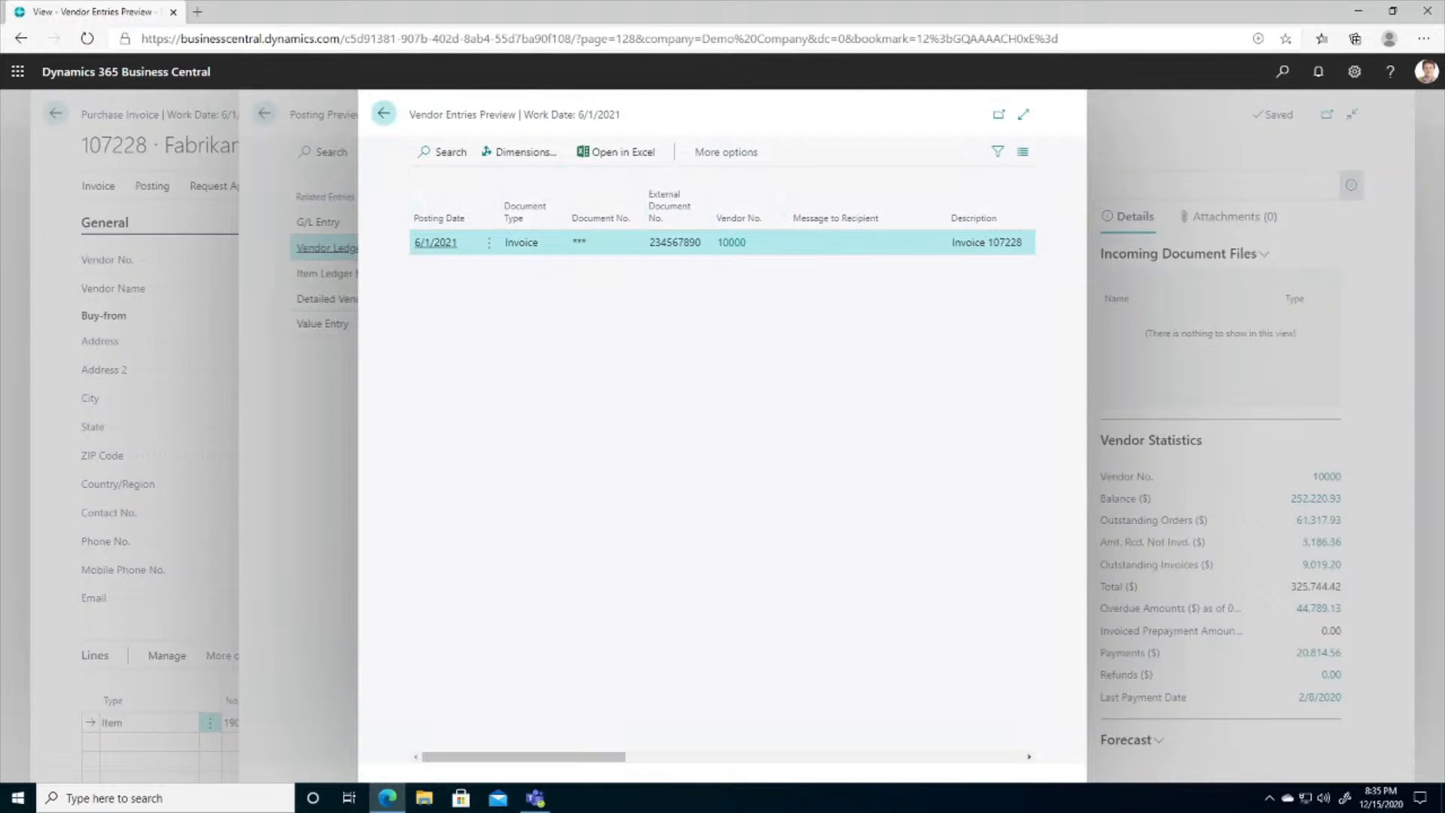
left_click(380, 115)
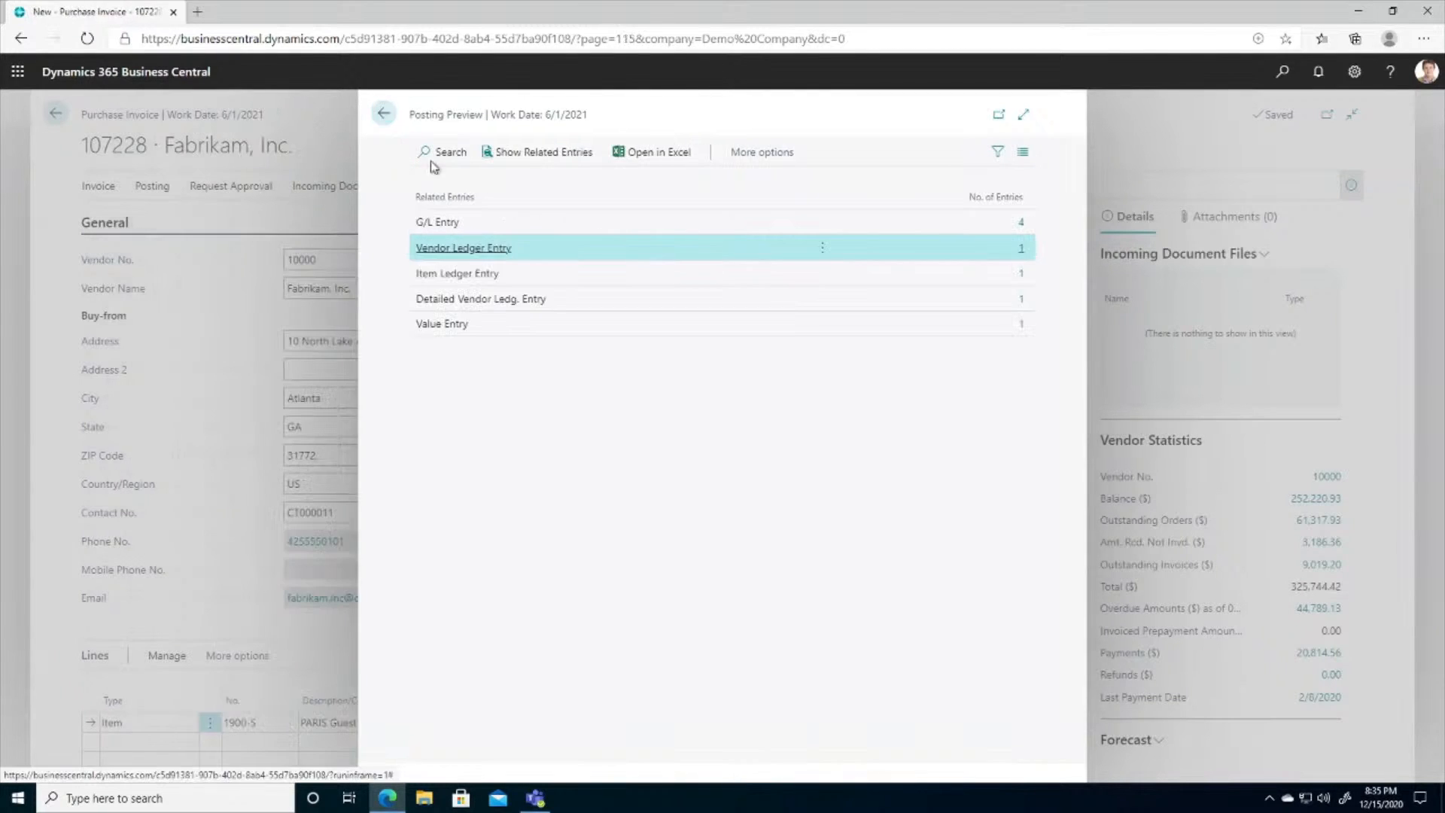
left_click(383, 117)
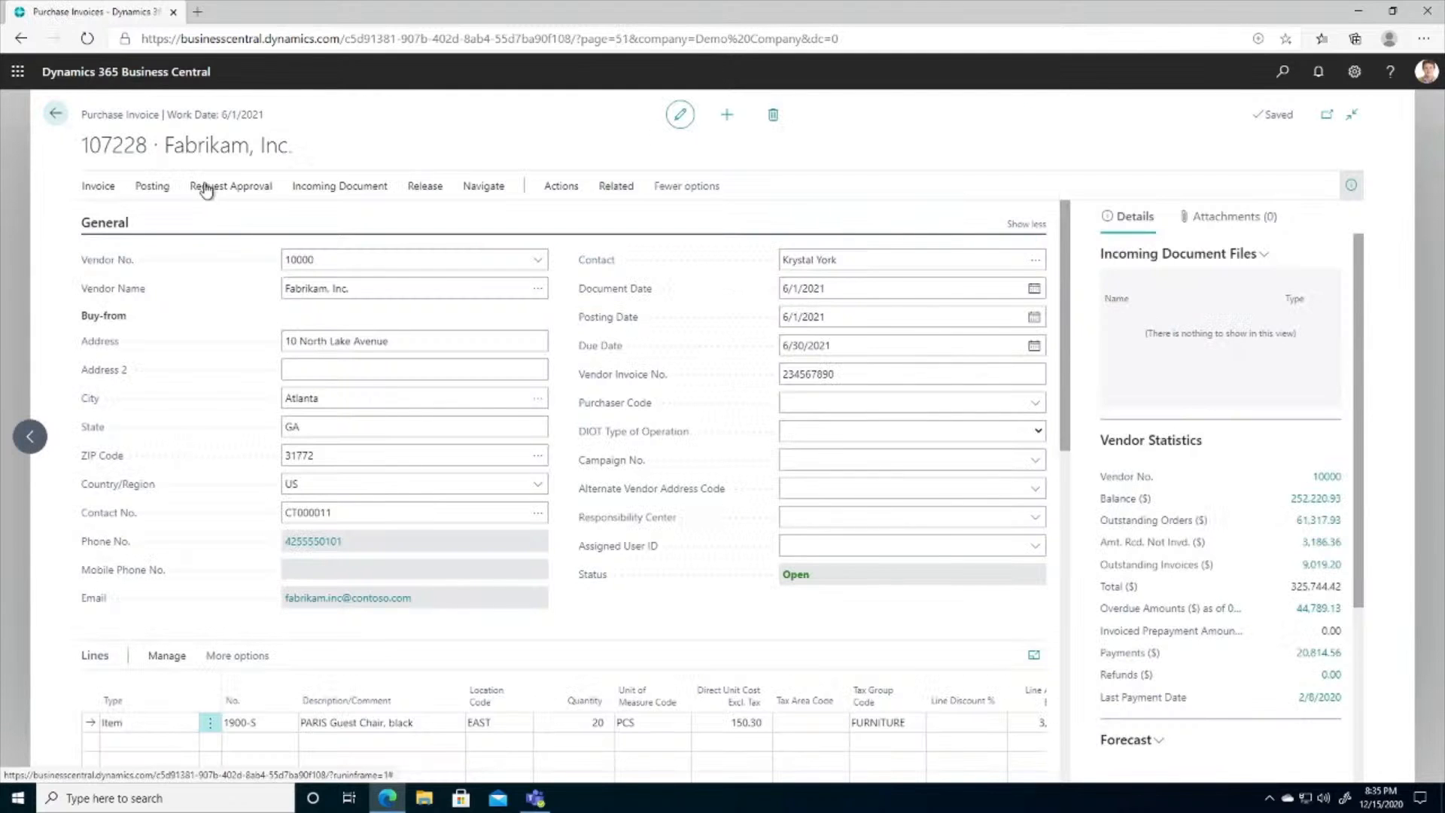
left_click(154, 188)
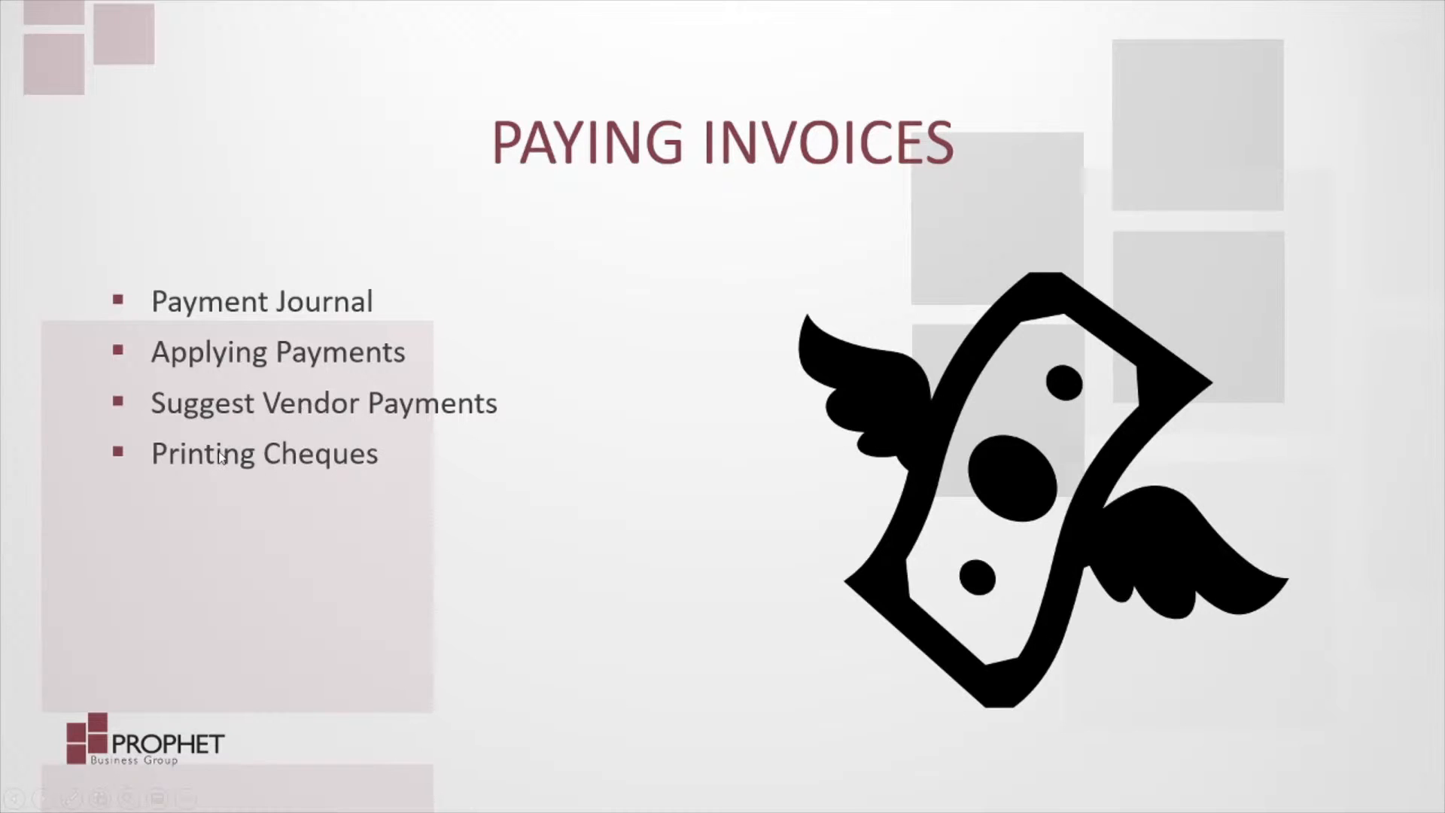
left_click(374, 309)
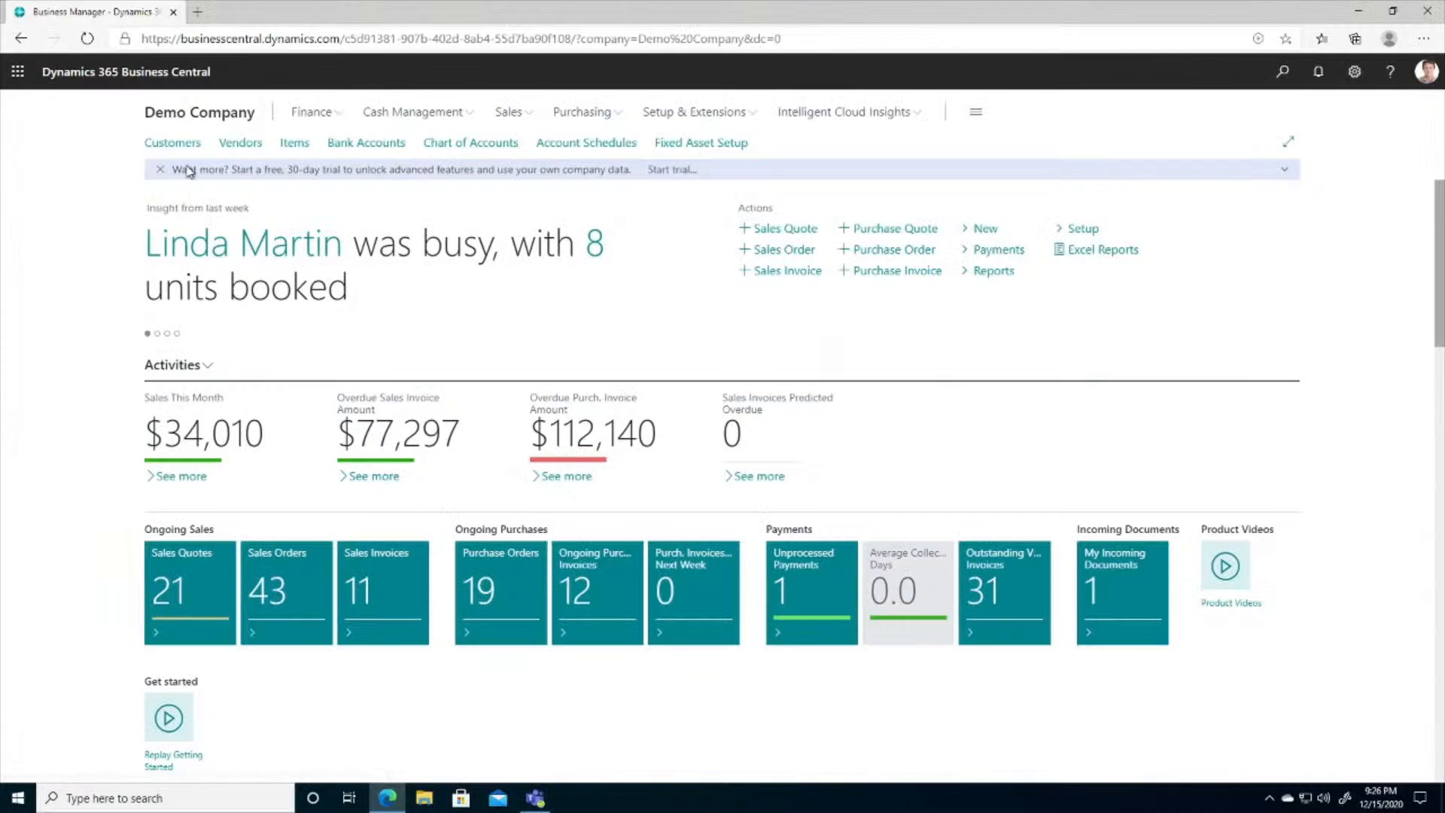
Open the GENERAL payment journal batch and set Fabrikam, Inc. as the vendor account on its payment line.
left_click(419, 112)
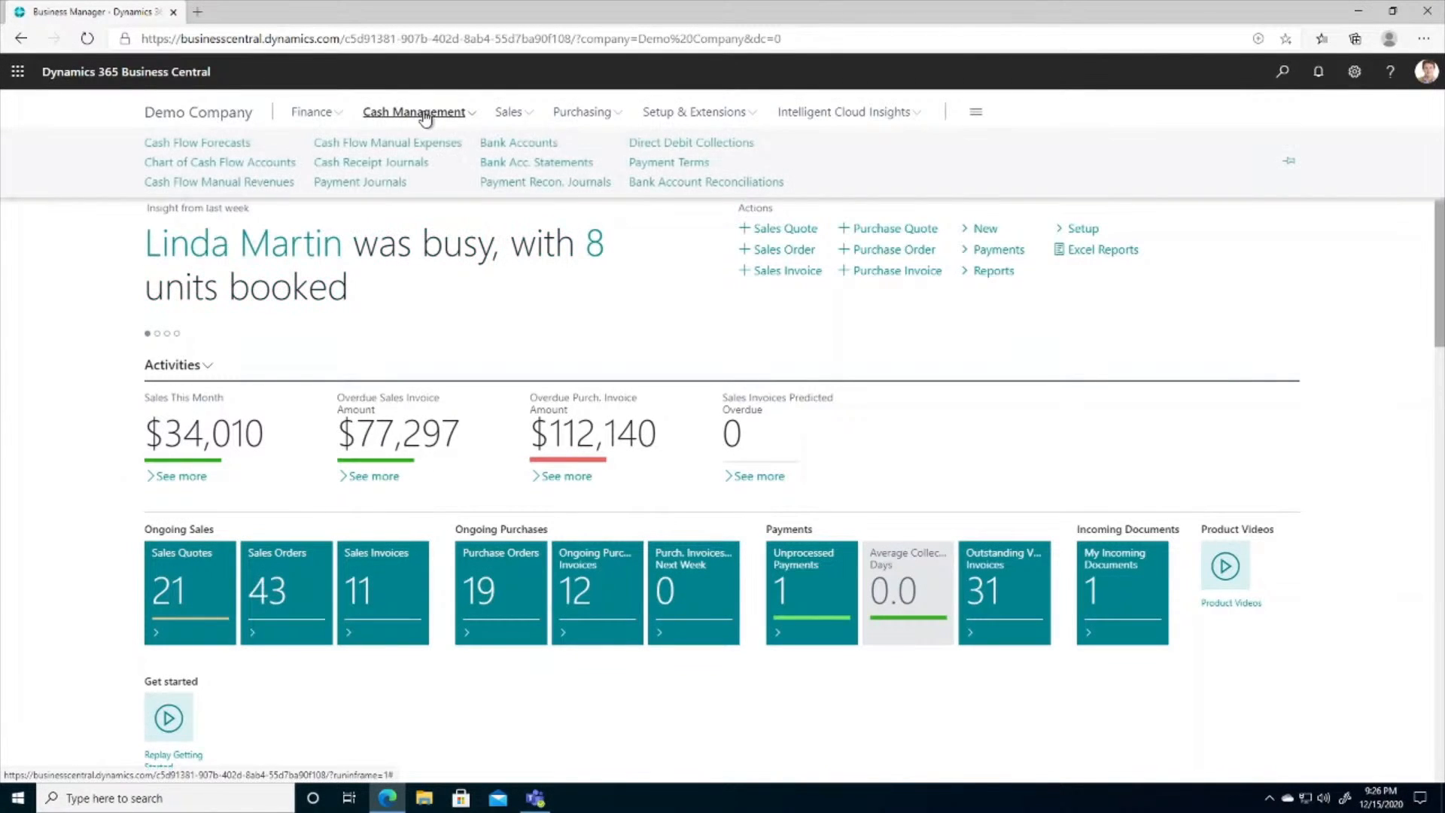
left_click(354, 184)
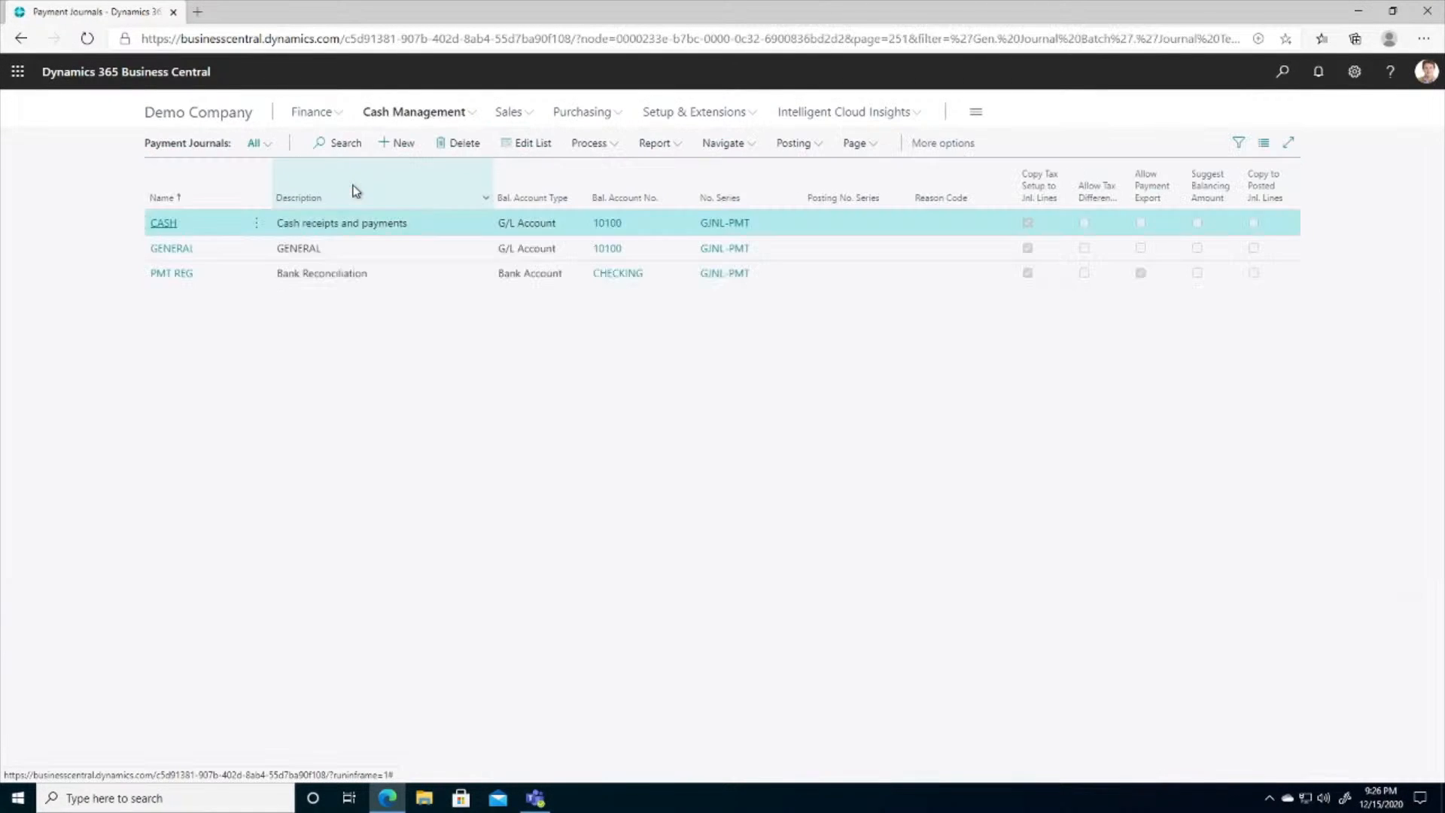
left_click(178, 250)
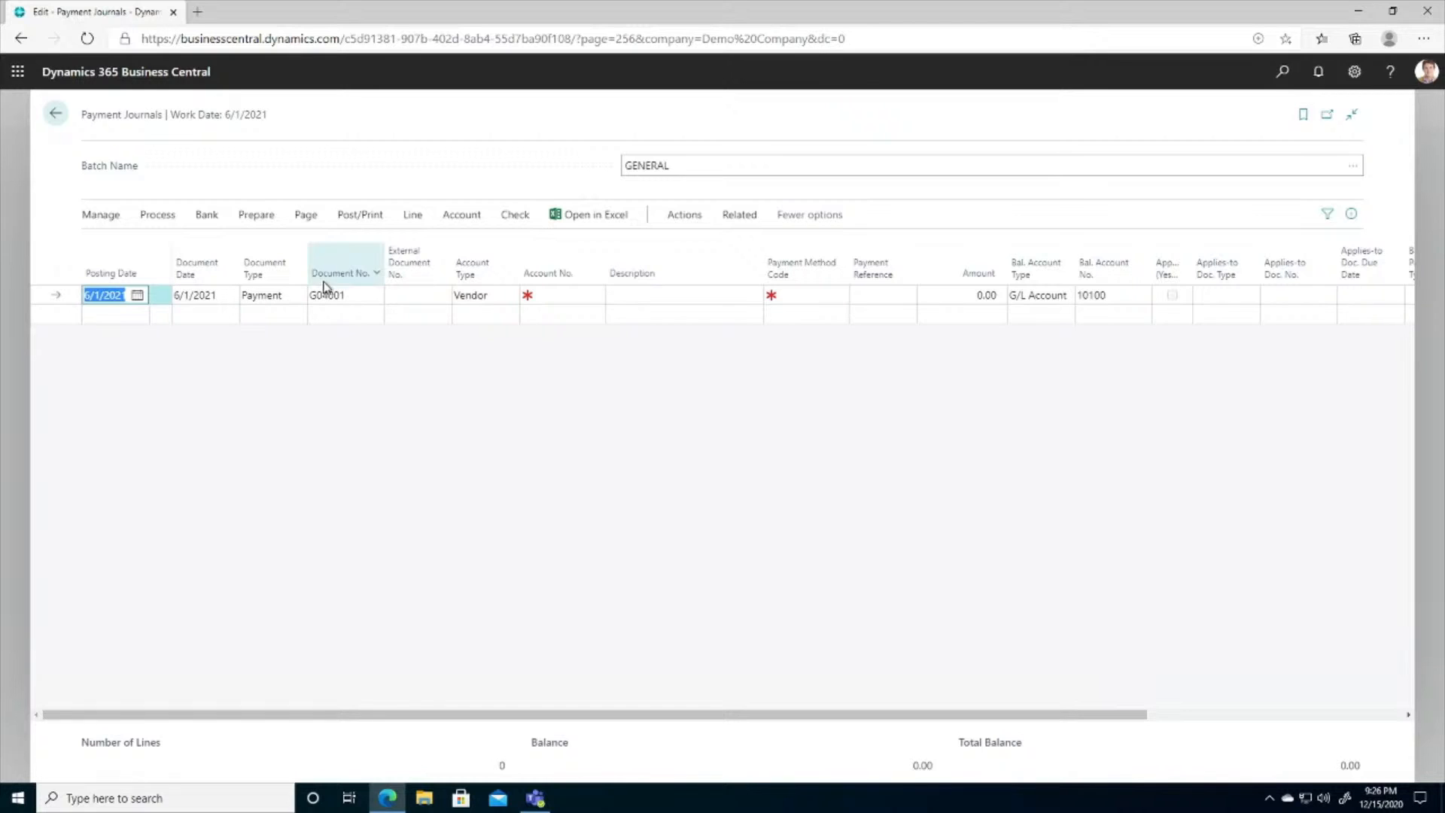
left_click(595, 295)
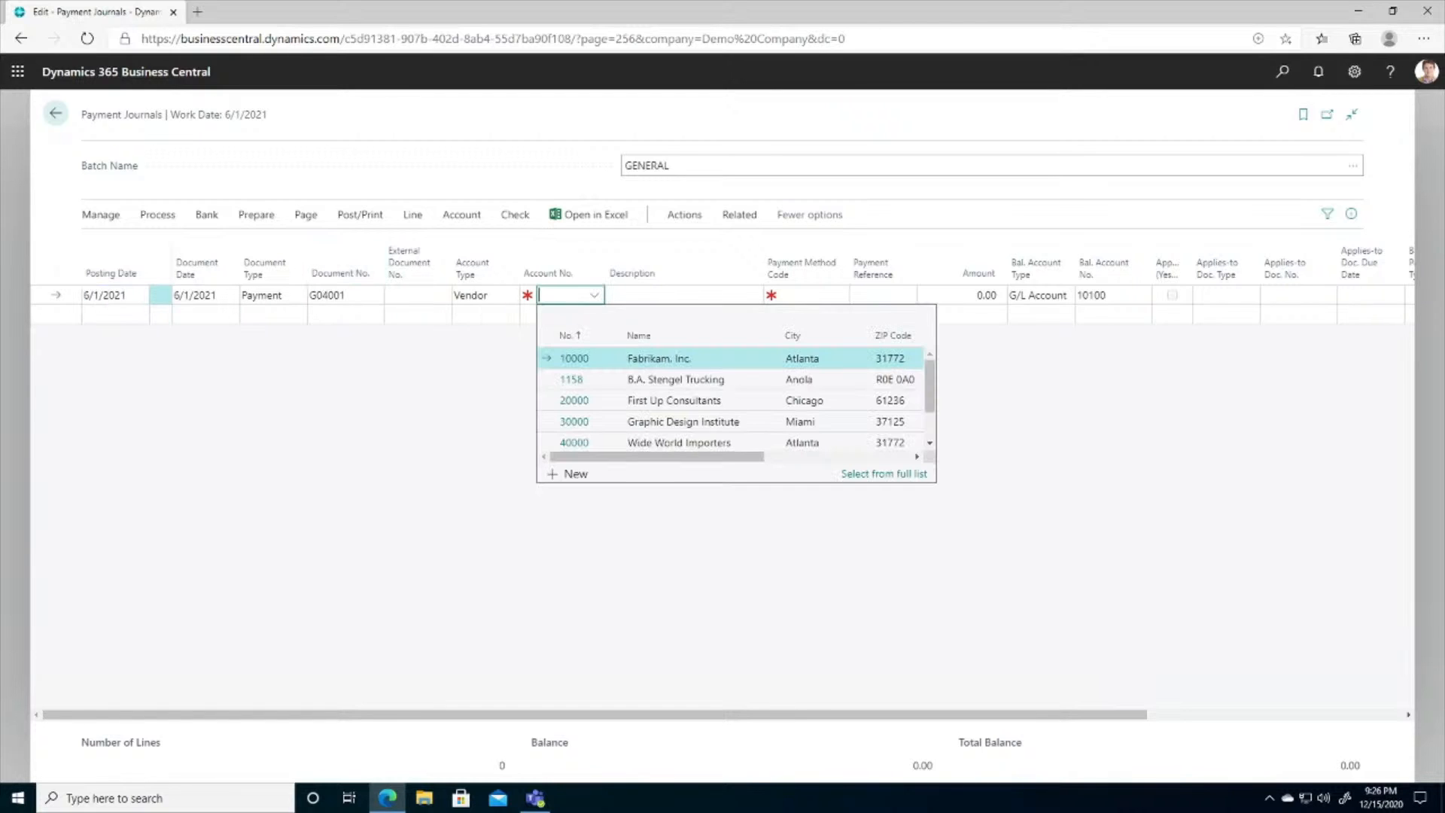
left_click(581, 361)
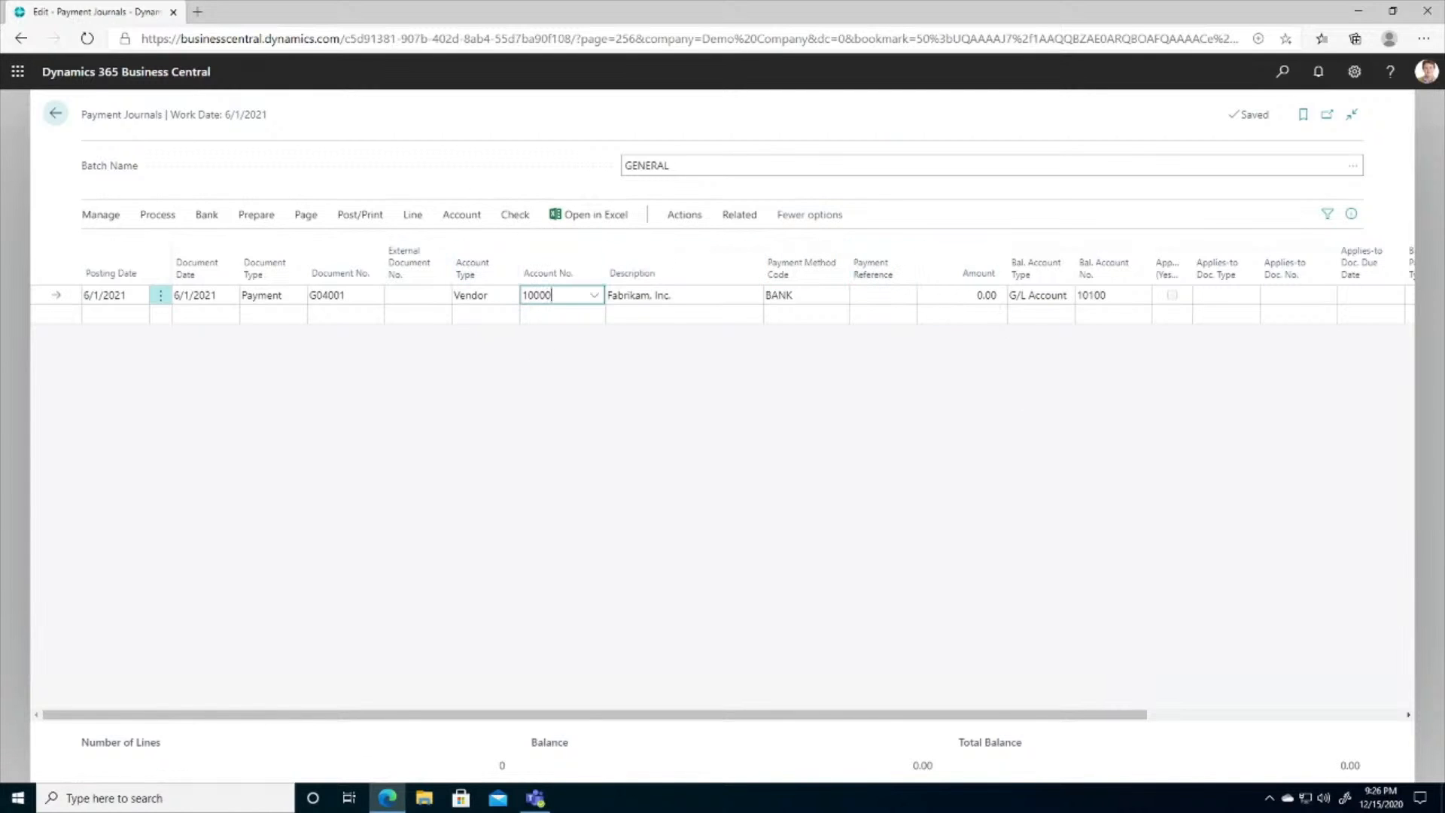
Open the open entries for applying the Fabrikam, Inc. payment and view the posted purchase invoice 108232.
left_click(158, 218)
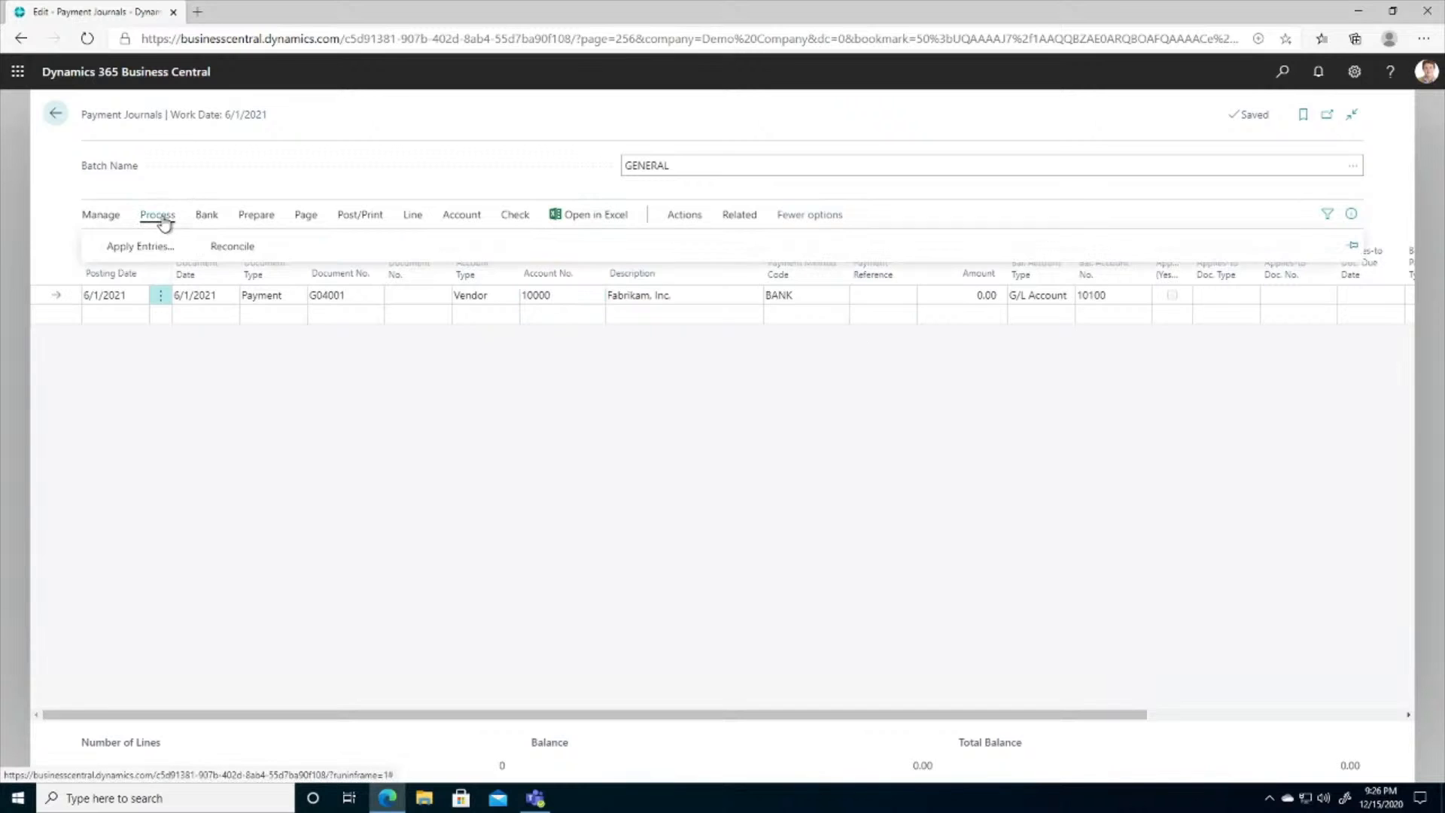
left_click(150, 256)
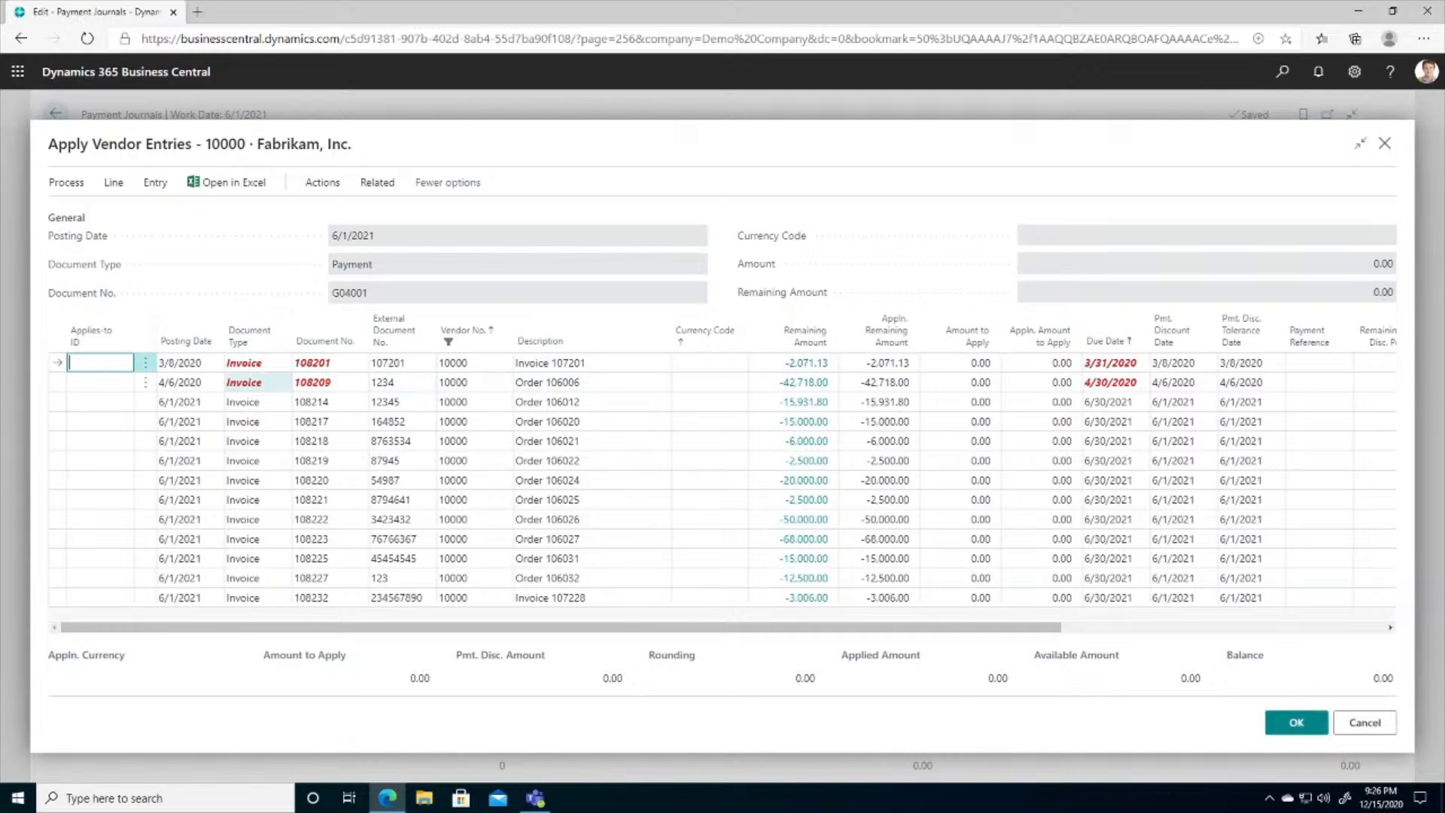
left_click(101, 599)
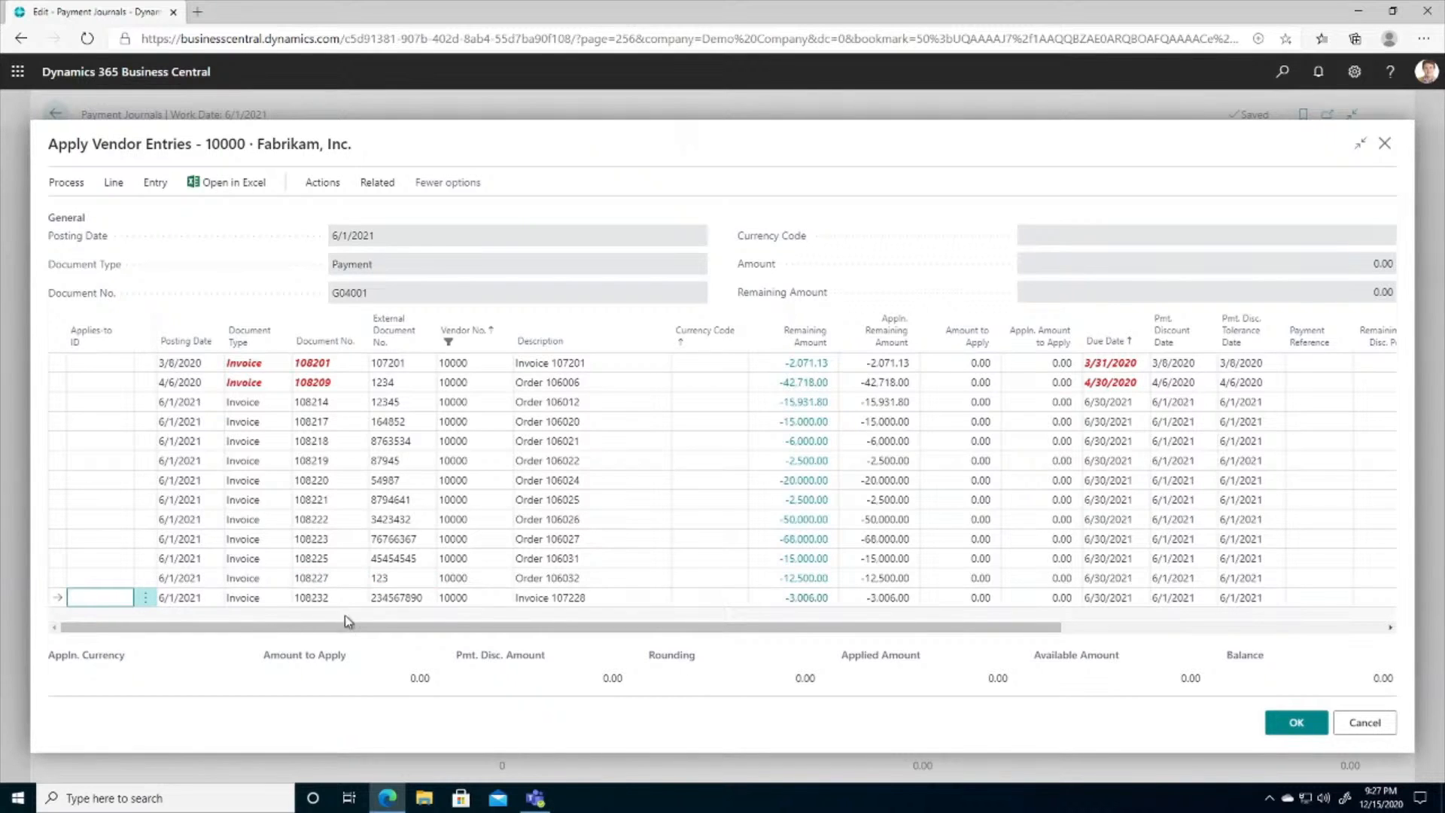
left_click(322, 183)
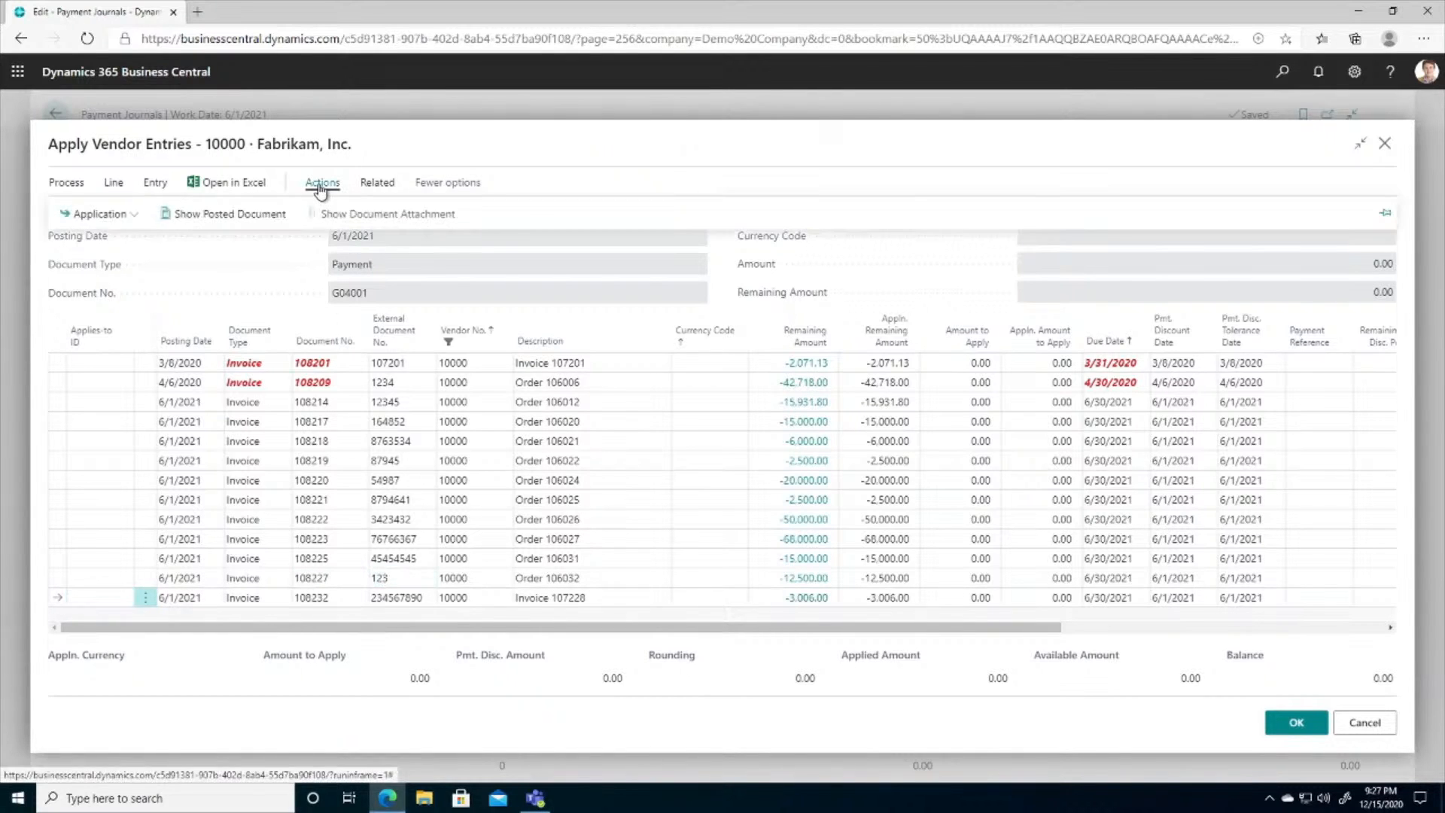
left_click(180, 217)
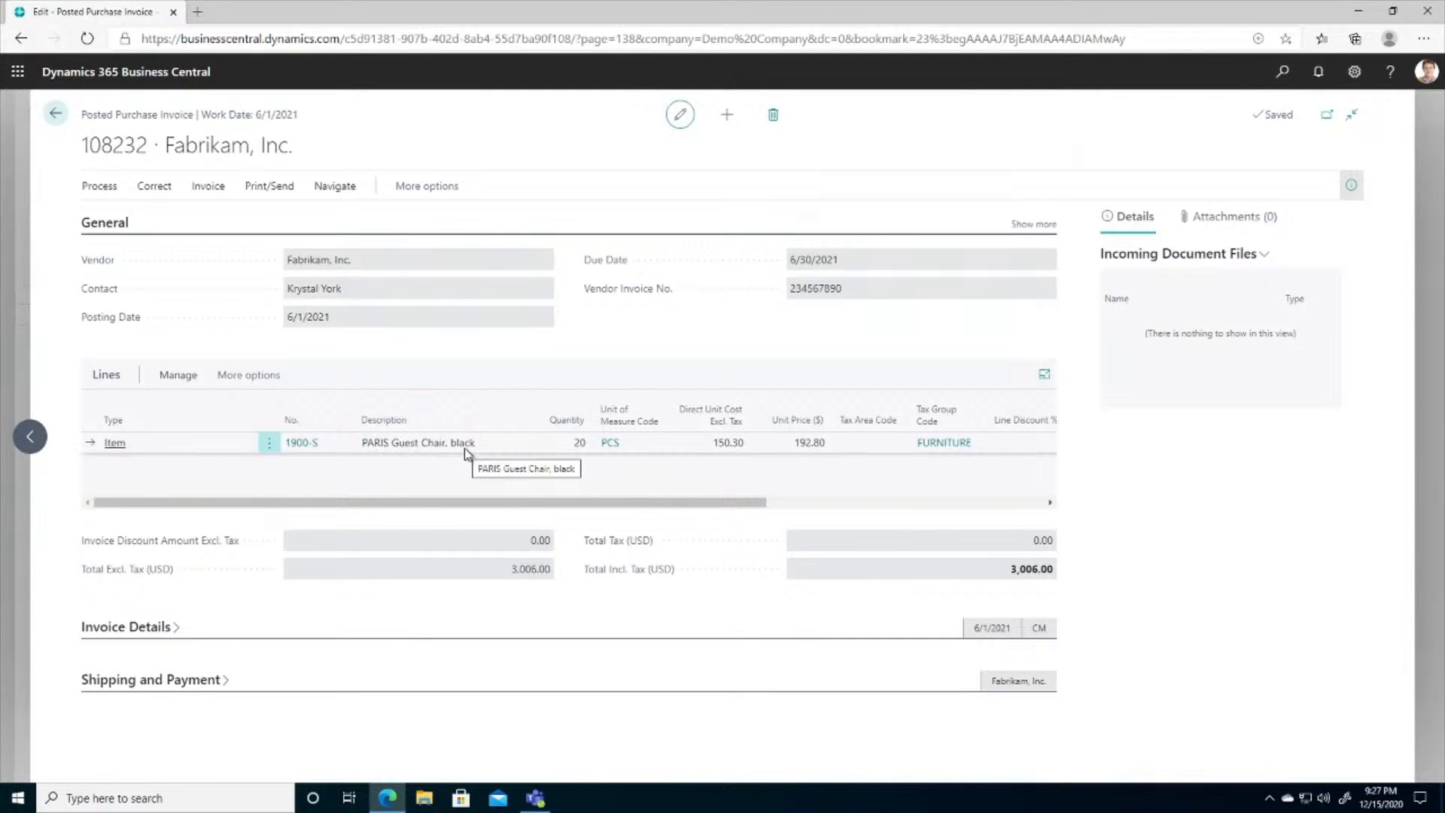
left_click(57, 115)
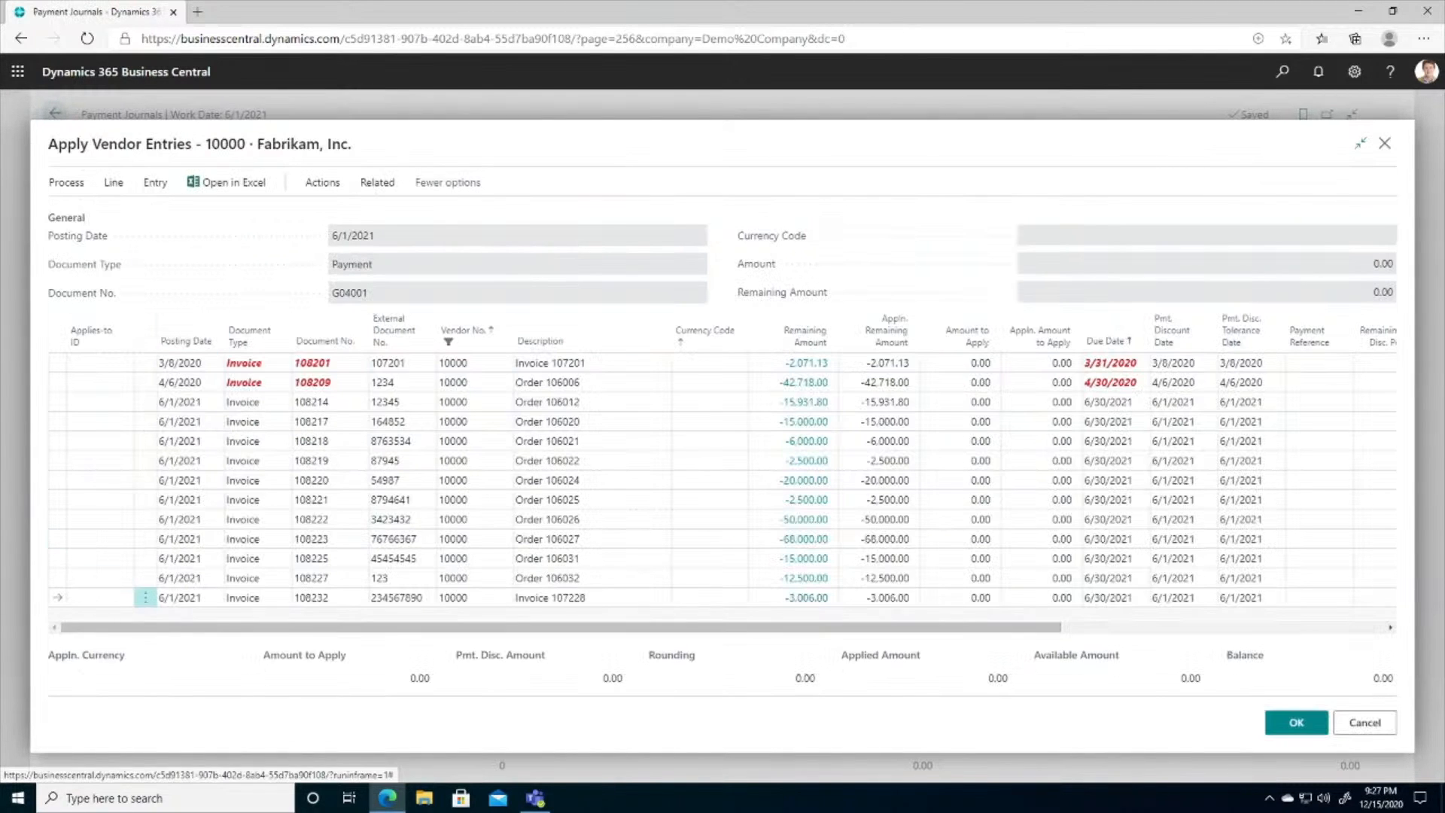
Set the applies-to ID on invoice 108232 and accept its application to the payment.
left_click(98, 601)
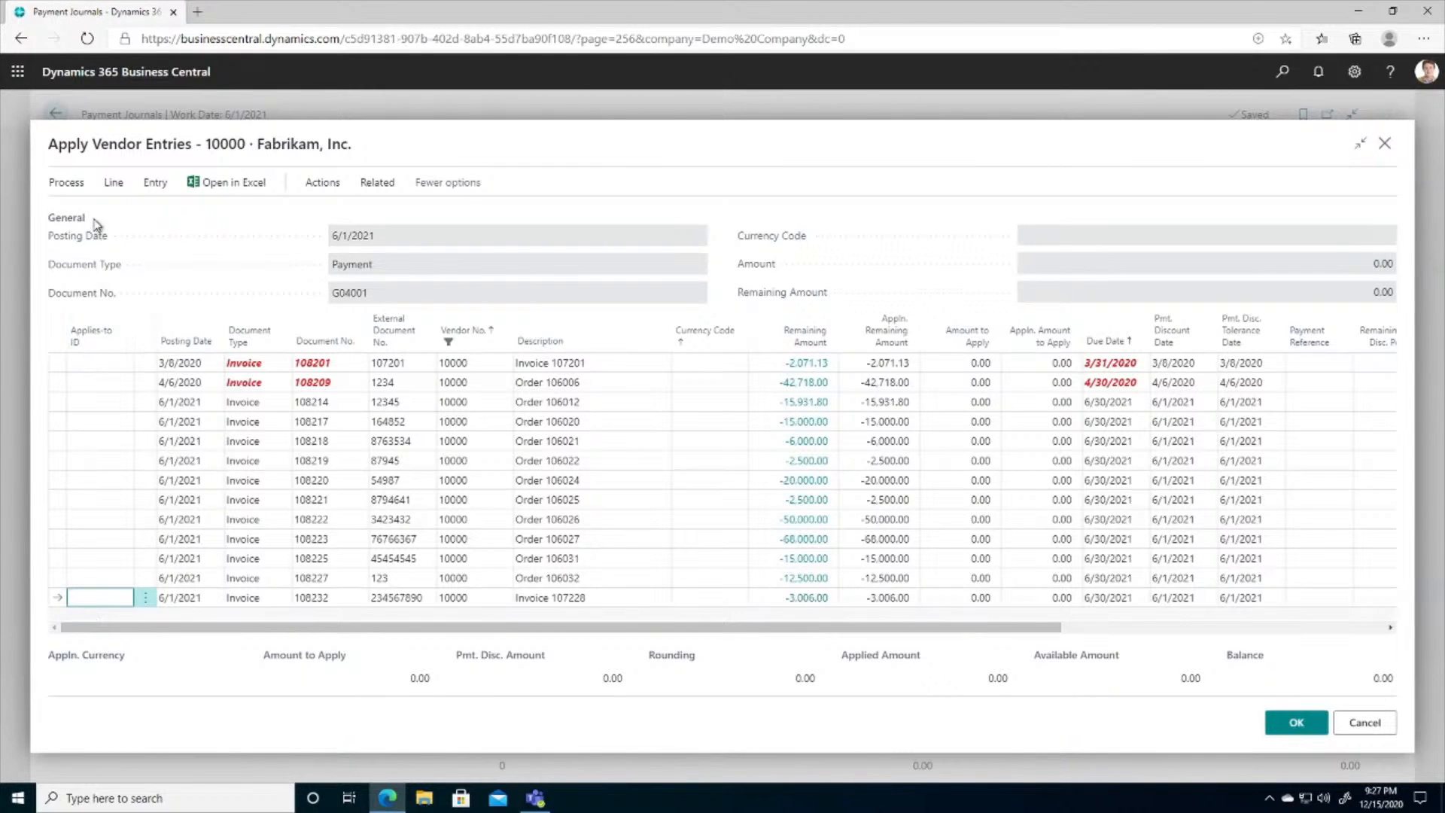
left_click(72, 185)
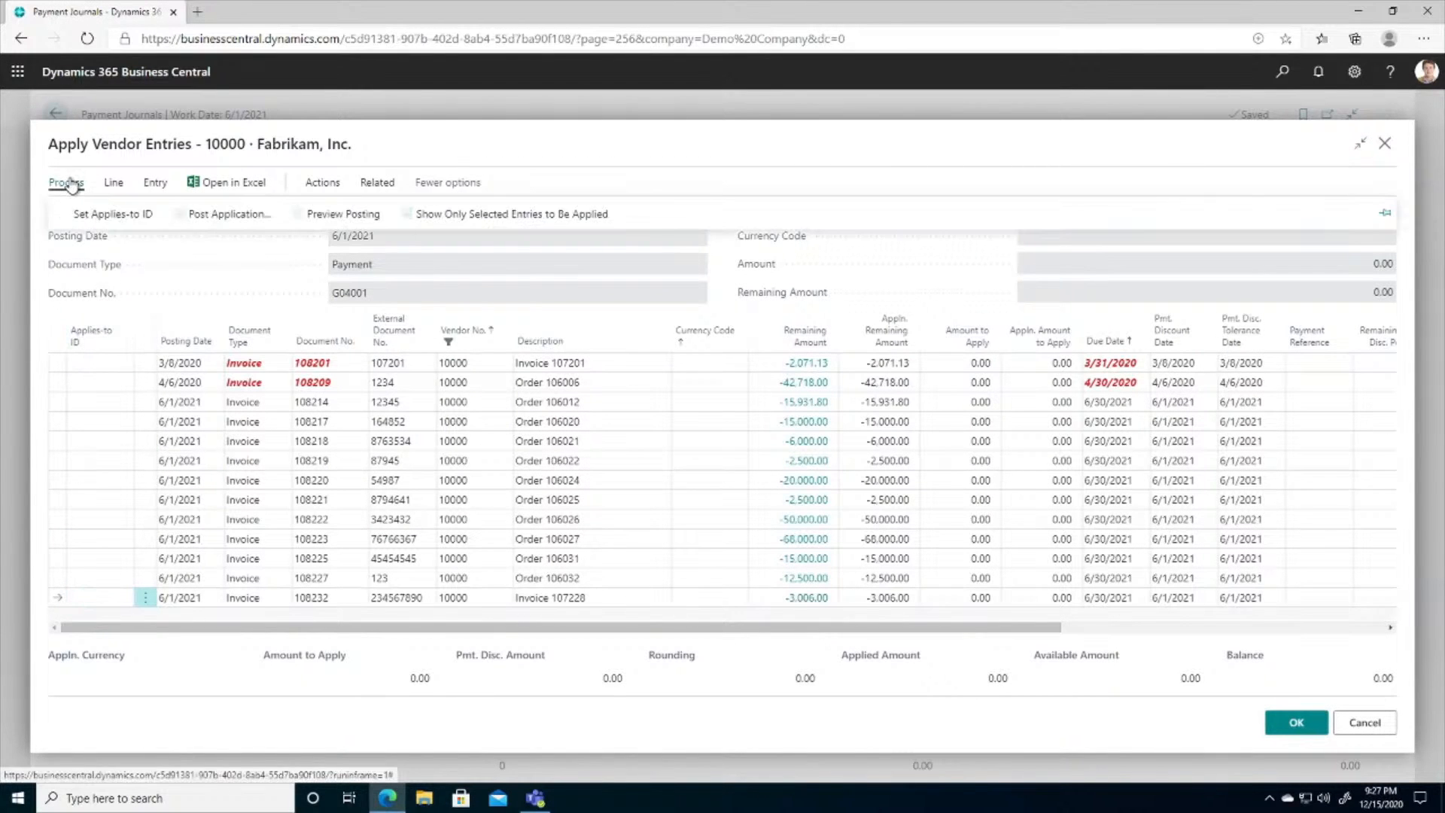
left_click(100, 216)
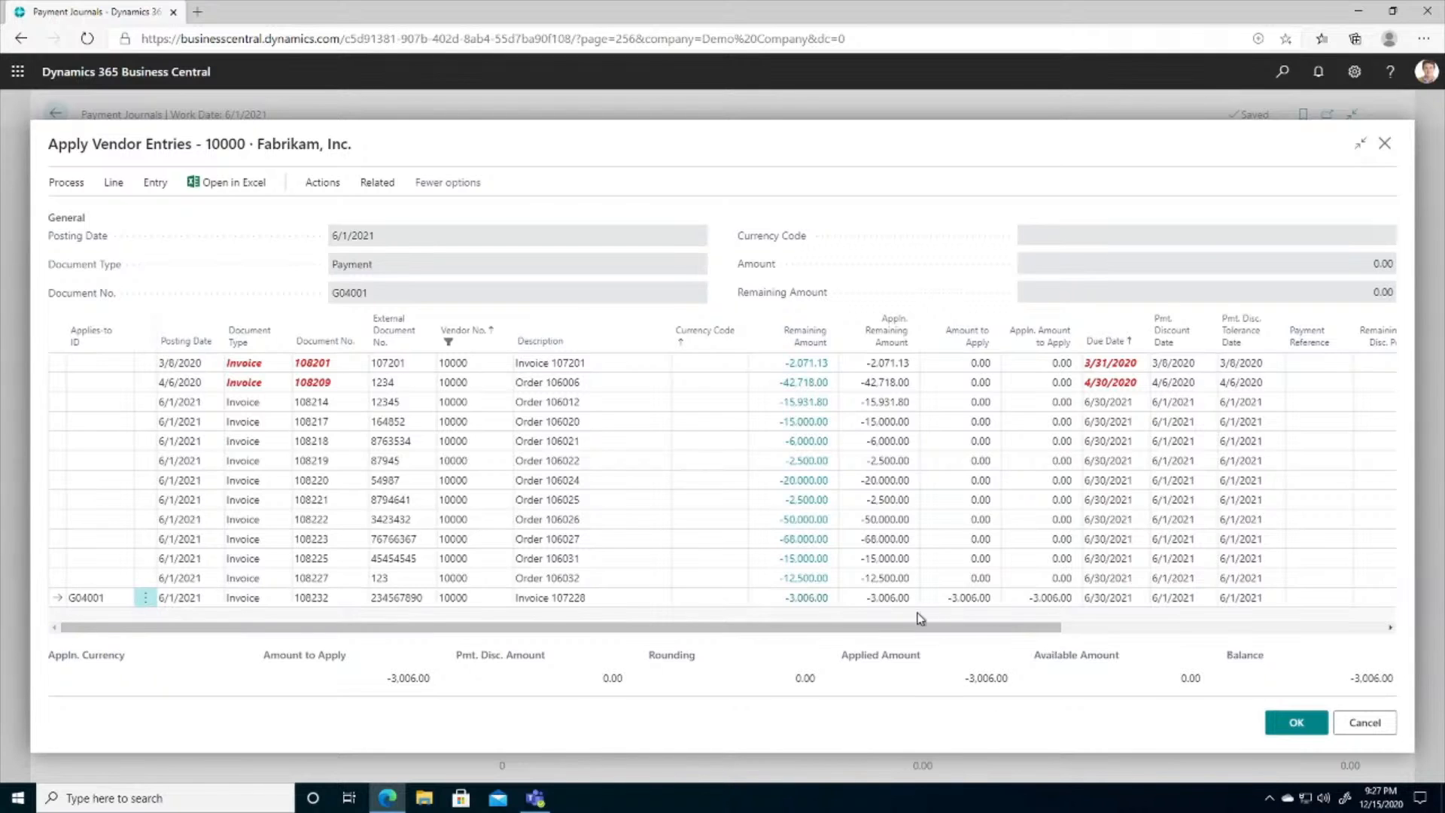
left_click(1315, 715)
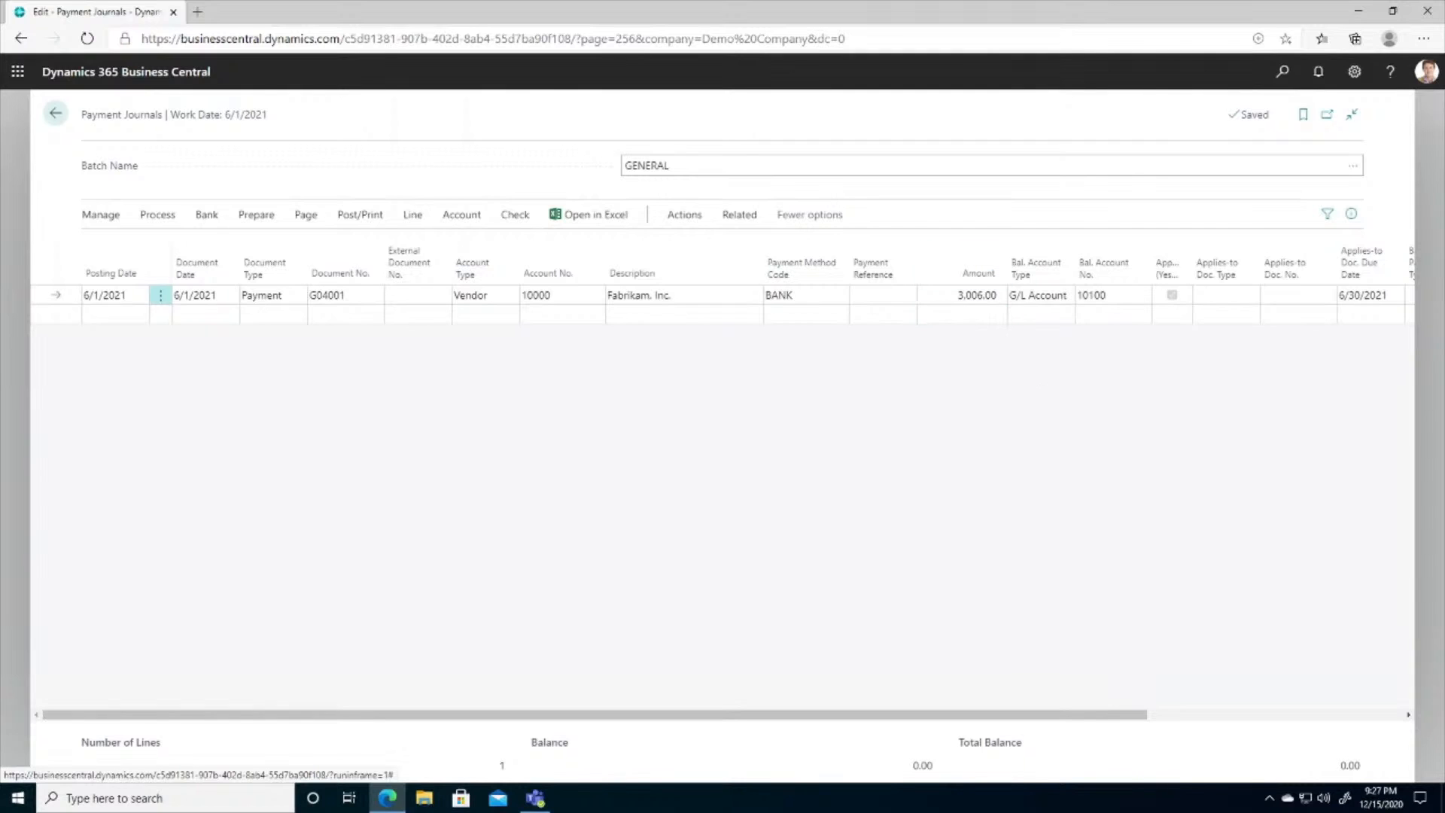
Set the payment line's balancing account type to Bank Account and its balancing account to CHECKING.
left_click(1038, 300)
left_click(1057, 391)
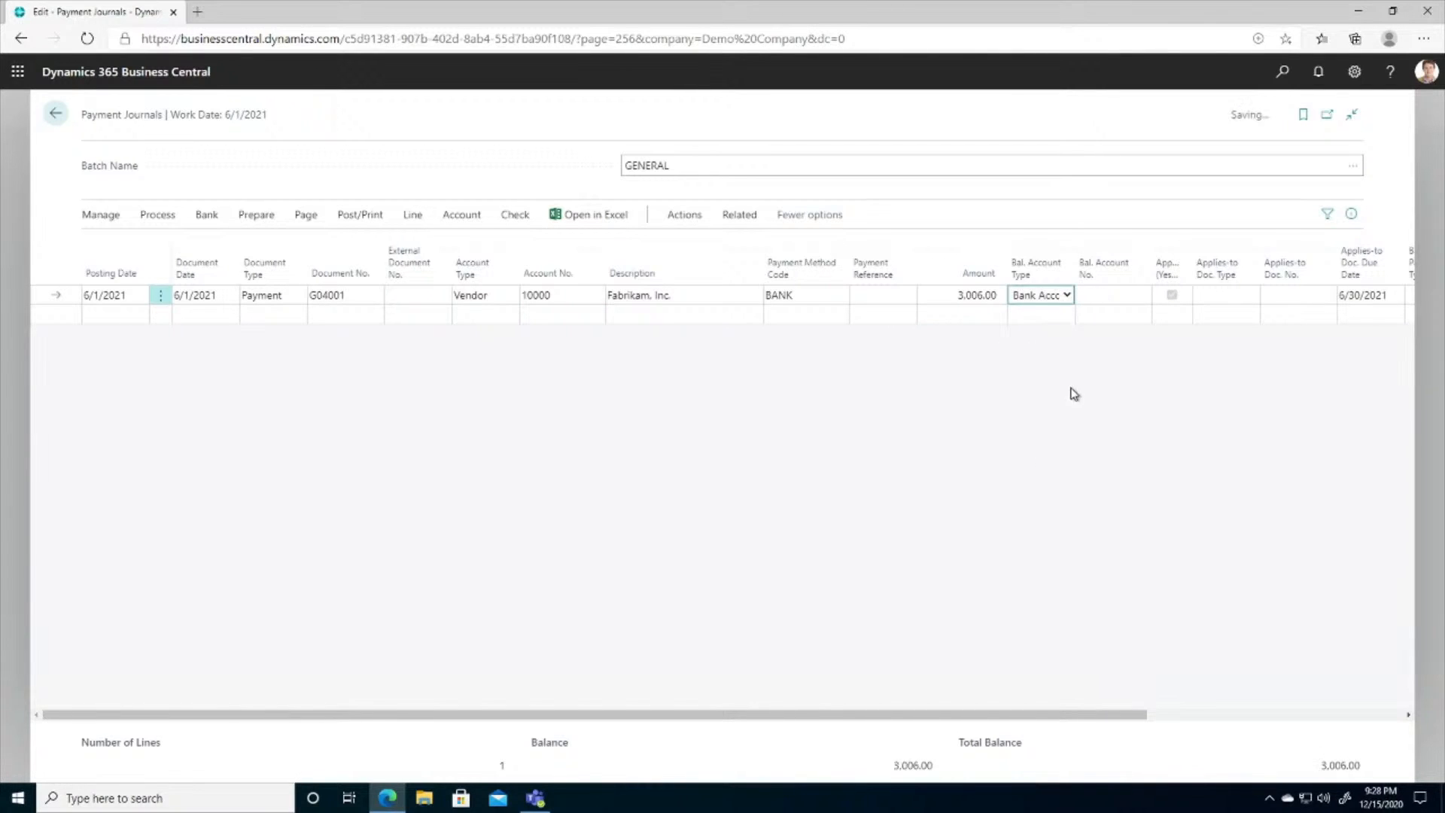
left_click(1114, 295)
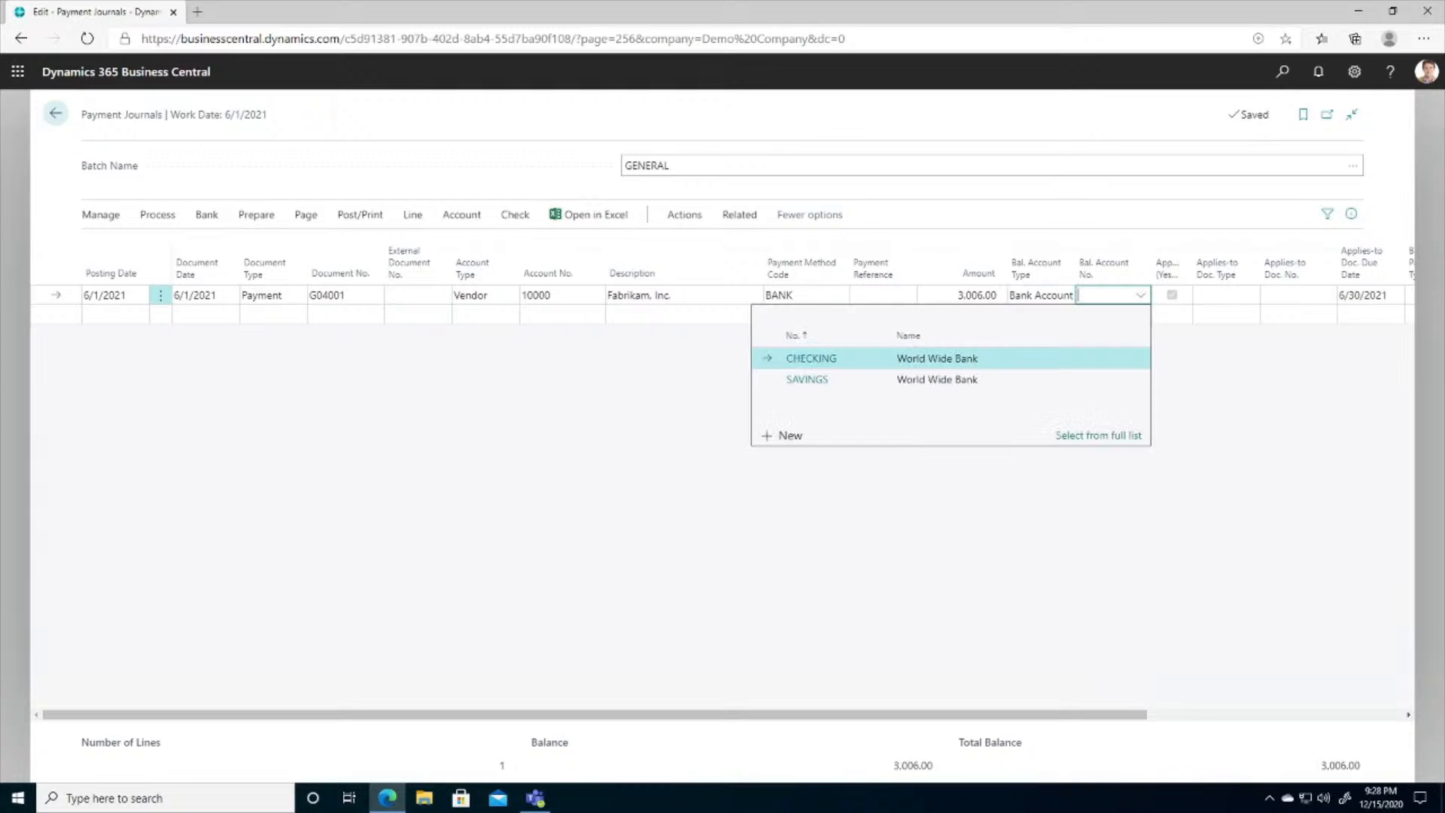
left_click(826, 360)
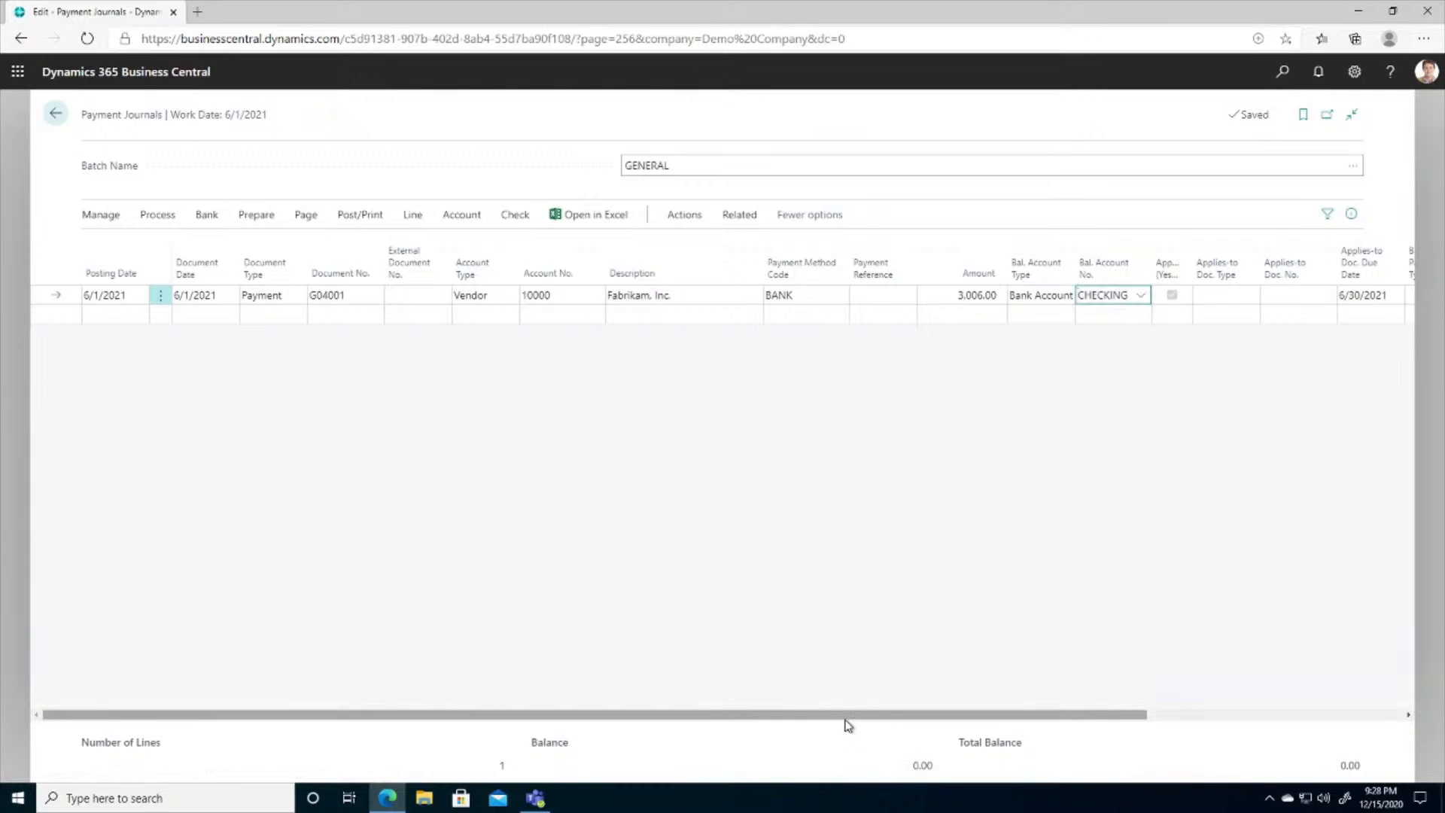
Set the payment line's bank payment type to Computer Check and view the line's remaining columns.
left_click_drag(846, 715, 1123, 728)
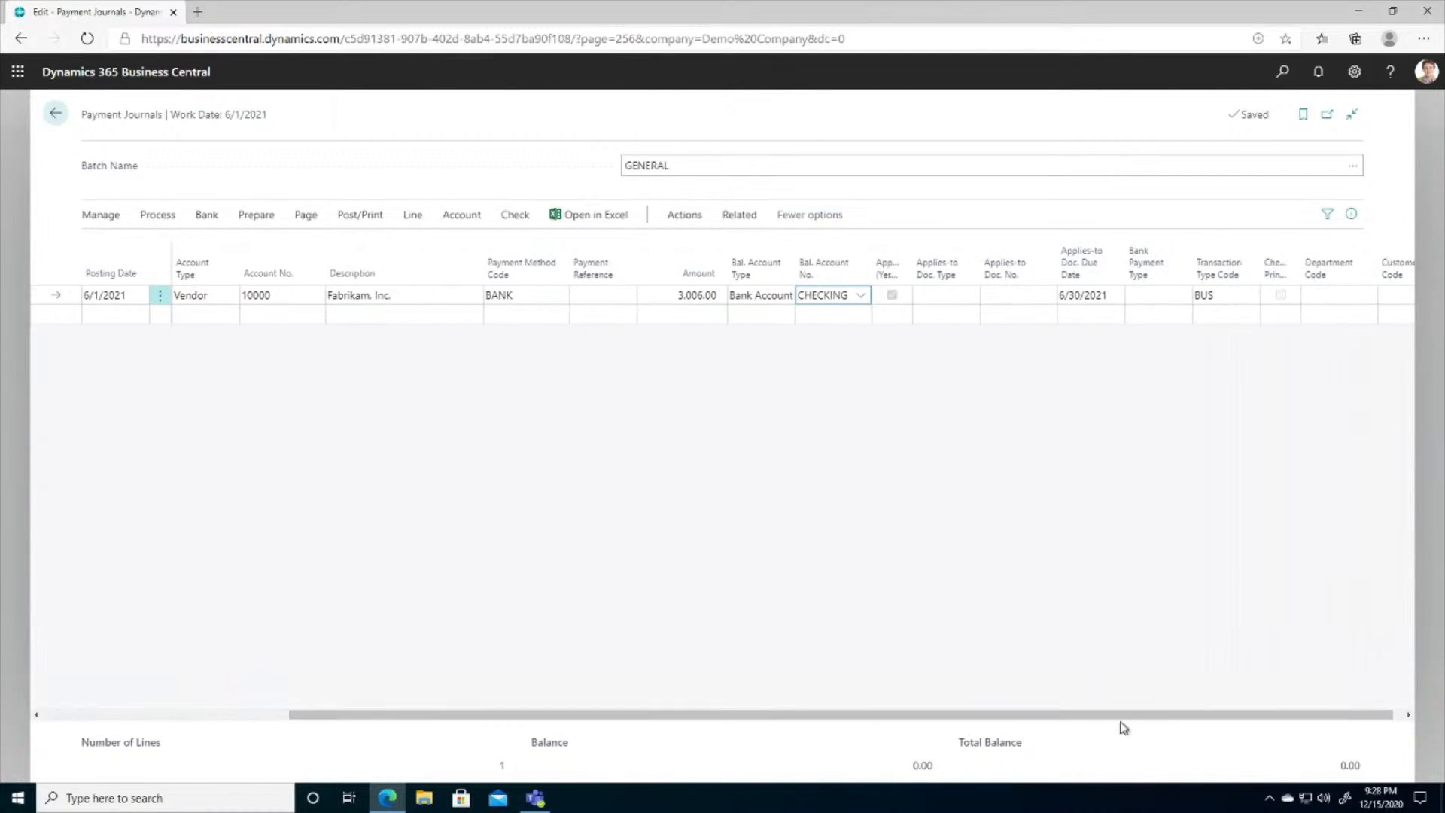
left_click(1155, 295)
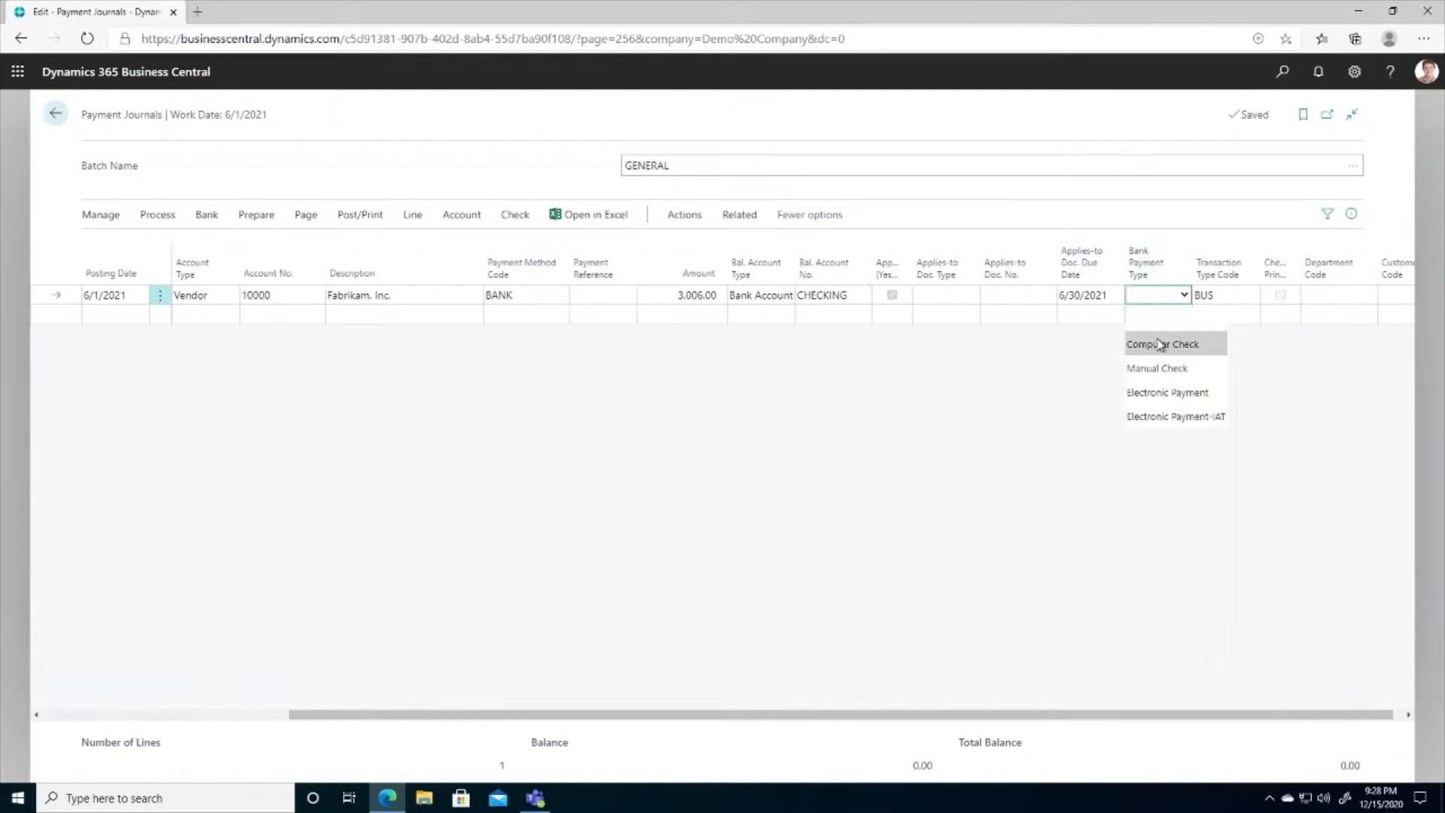
left_click(1160, 345)
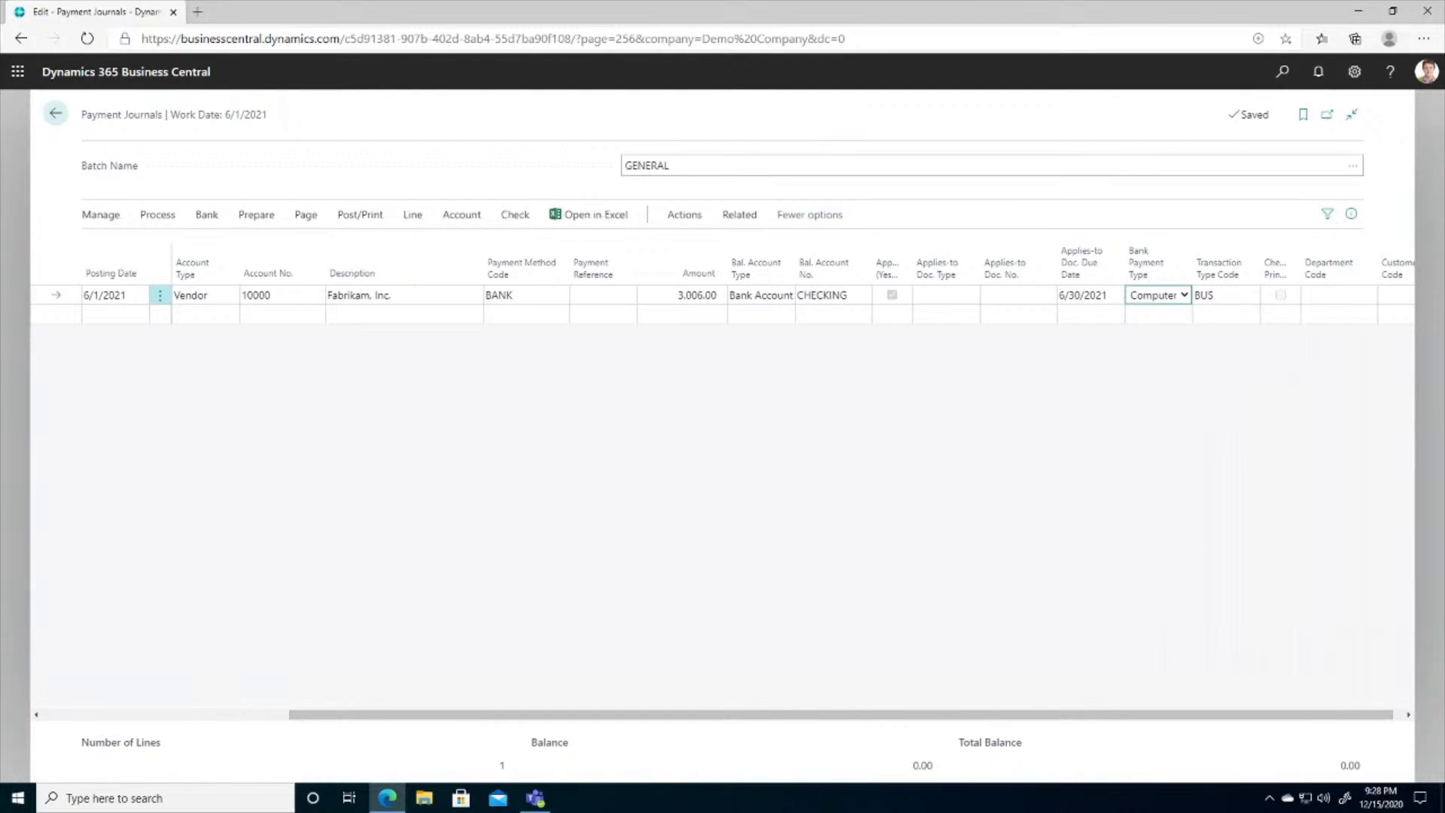
left_click(517, 216)
left_click_drag(1007, 718, 1084, 713)
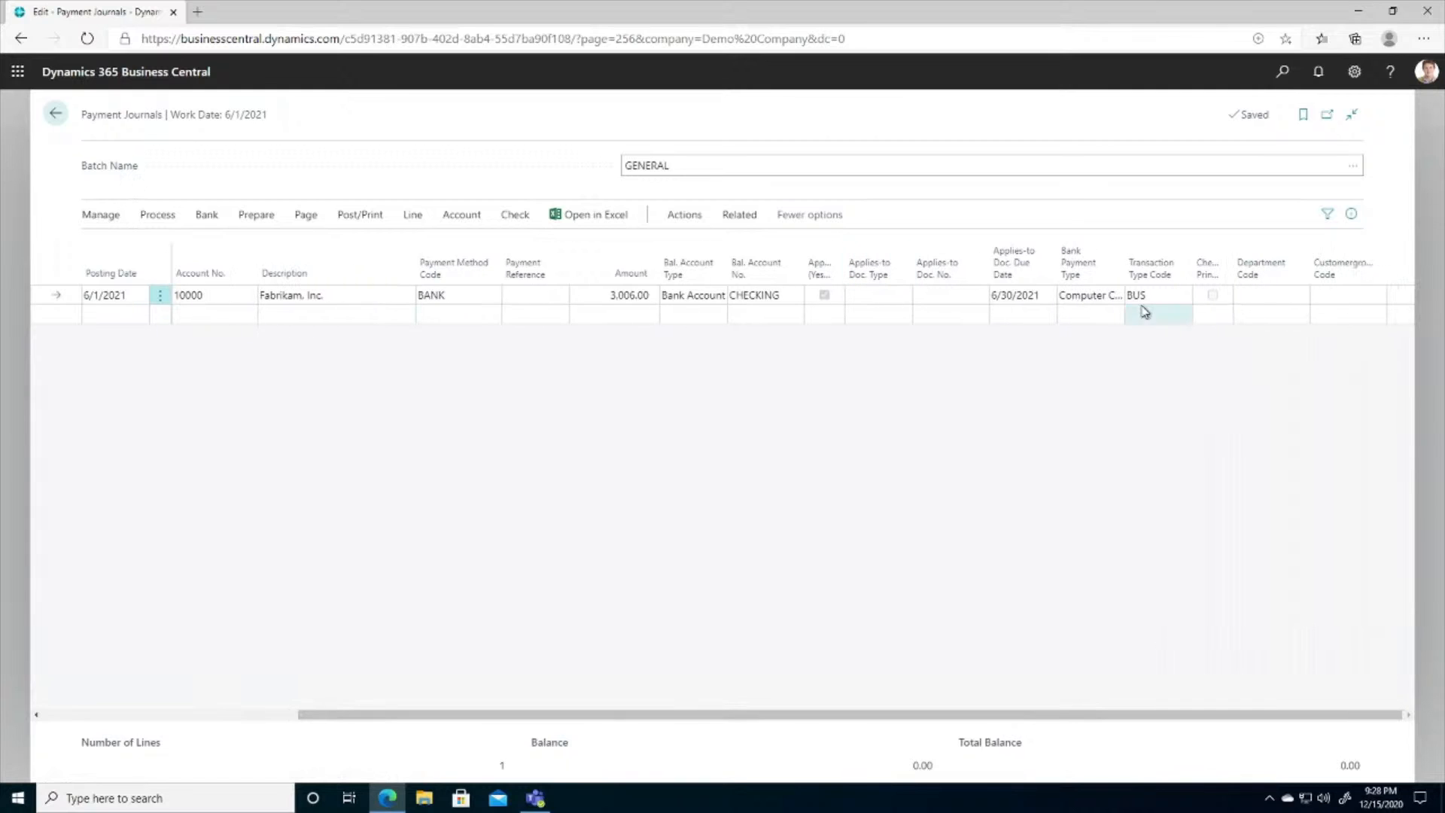
Delete the Fabrikam, Inc. payment line from the GENERAL journal.
left_click(157, 295)
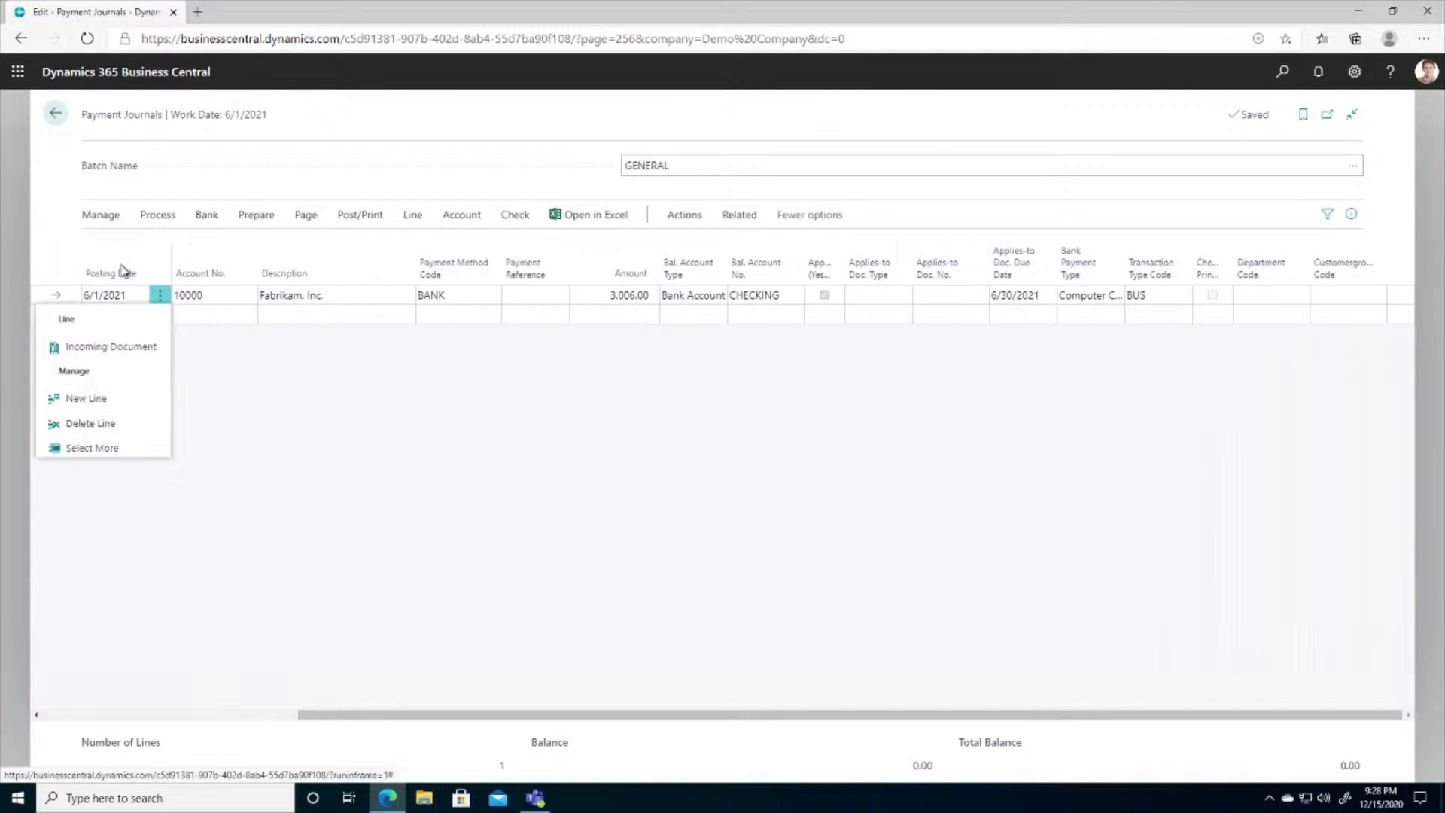
left_click(110, 426)
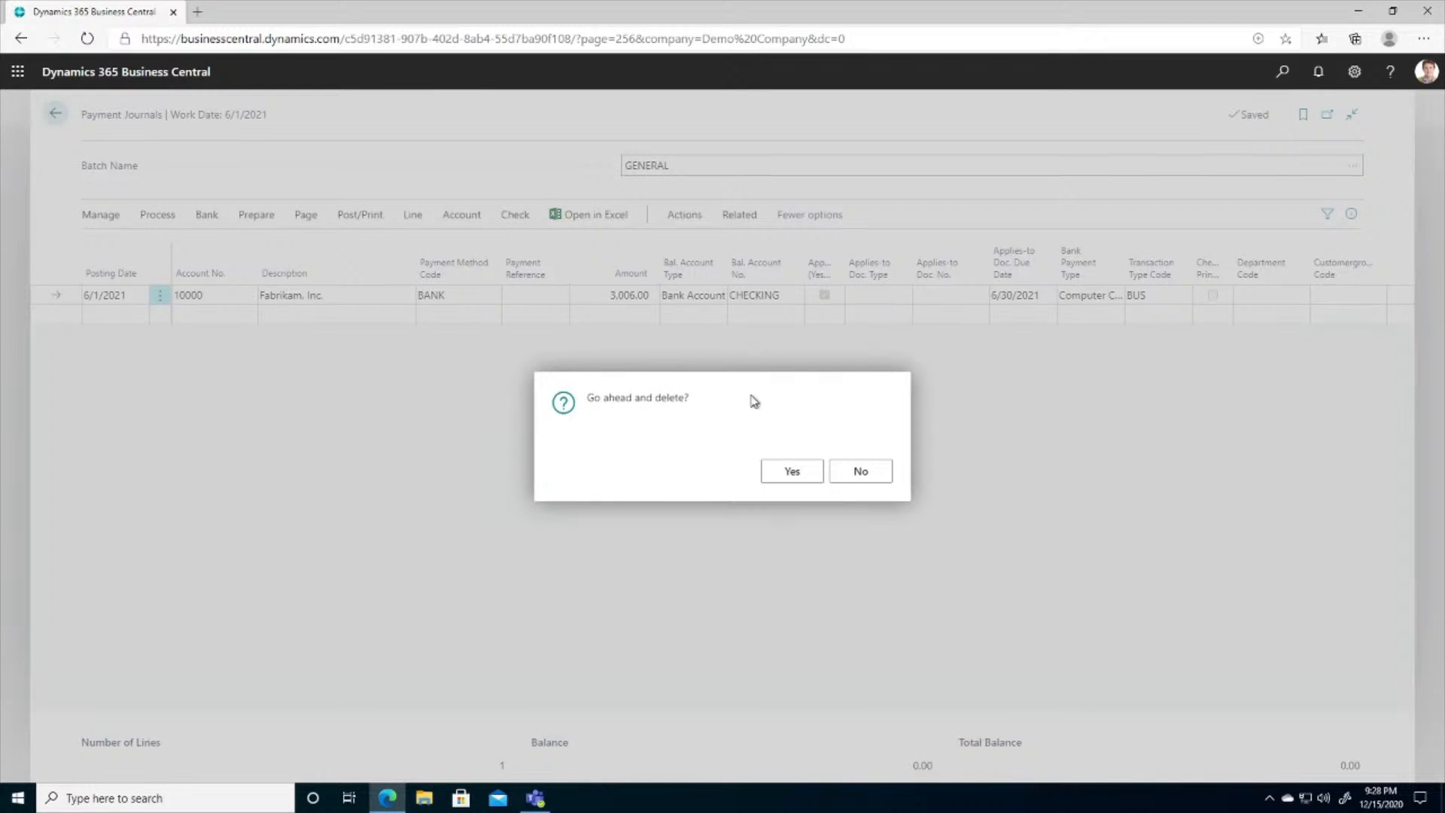
left_click(798, 473)
left_click_drag(1026, 718, 367, 391)
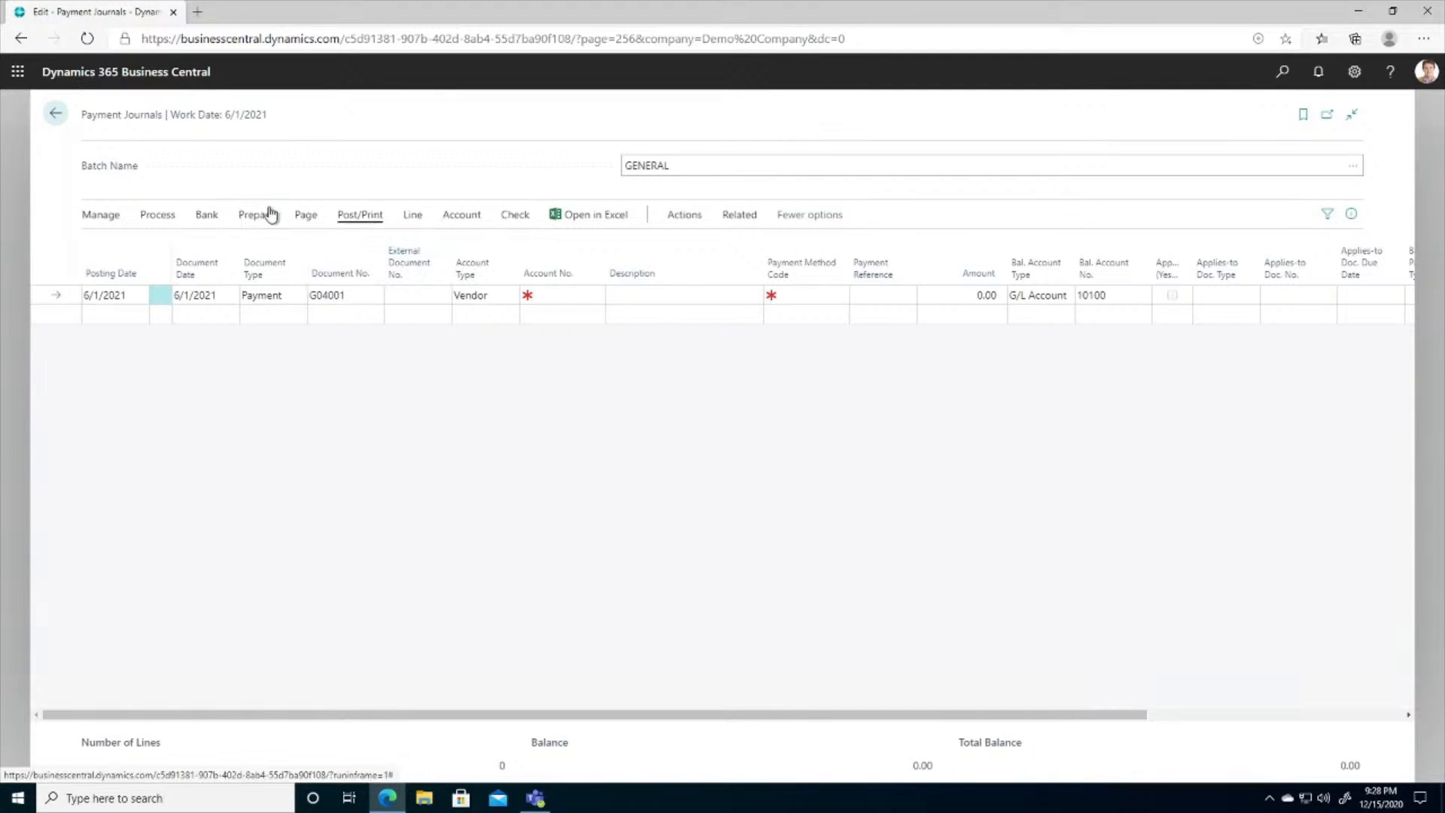
Run Suggest Vendor Payments with the vendor filter set to Fabrikam, Inc. and last payment date 6/1/2021.
left_click(152, 218)
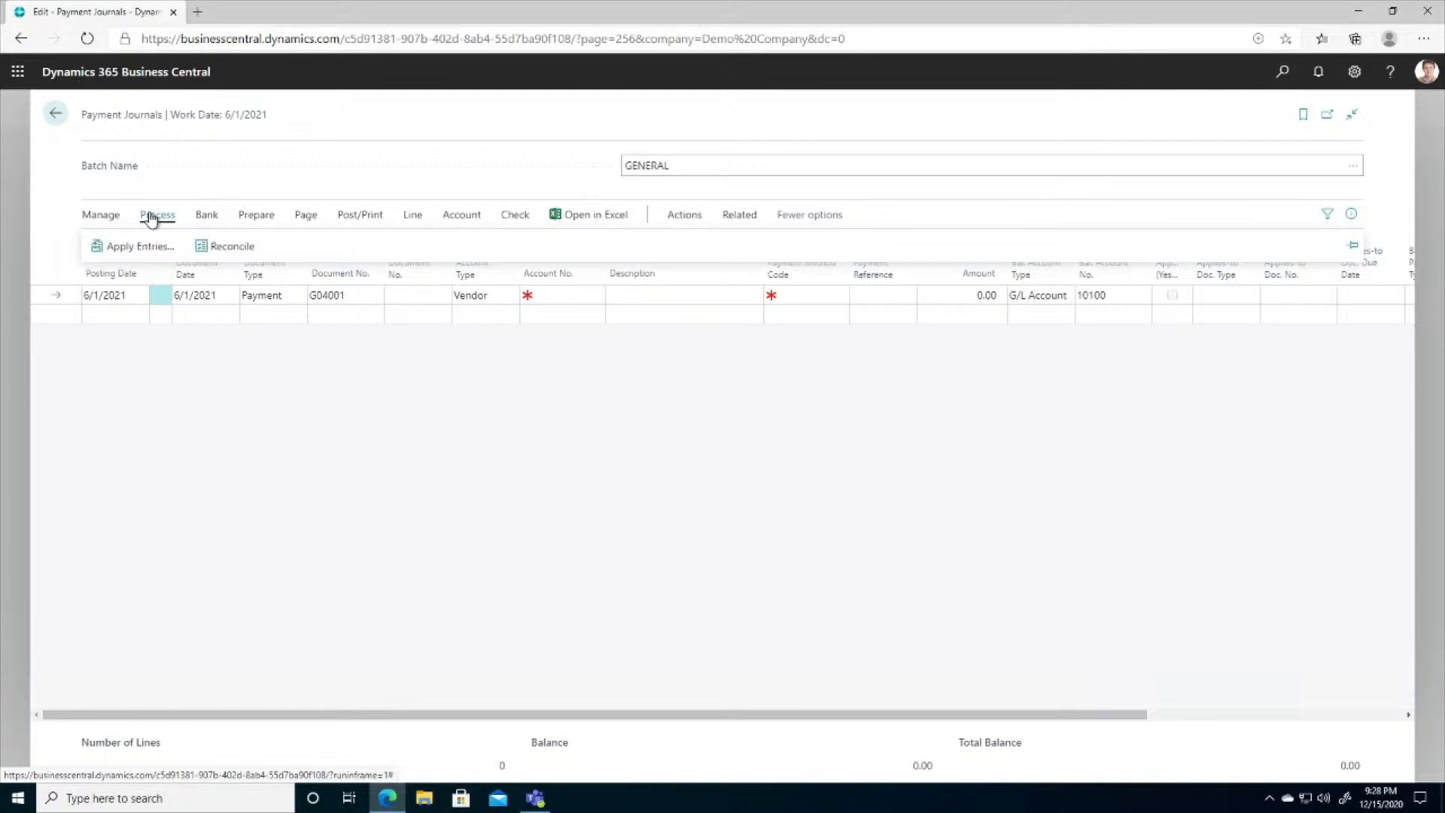
left_click(270, 218)
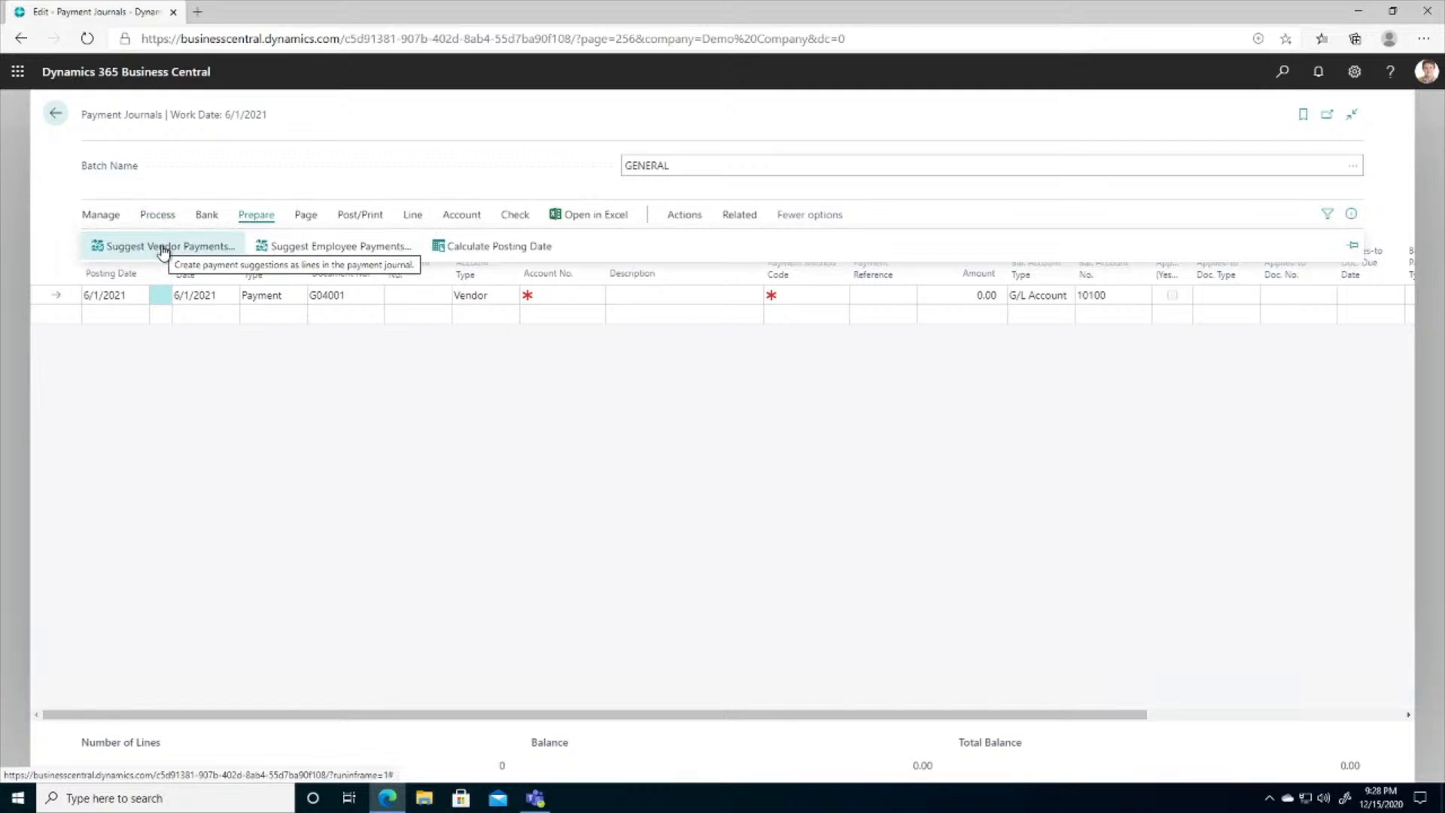
left_click(162, 247)
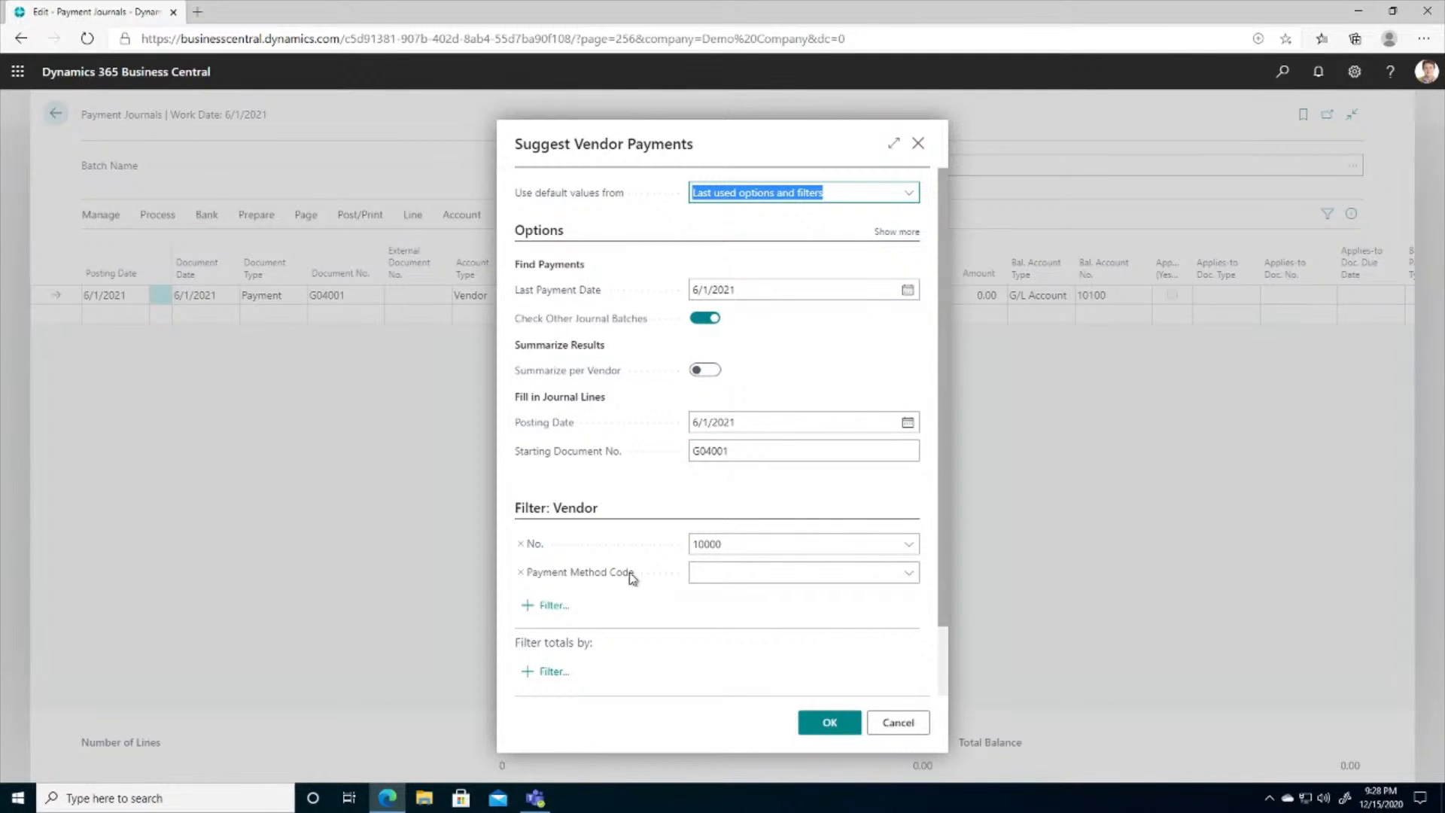
left_click(749, 546)
left_click(873, 545)
left_click(830, 724)
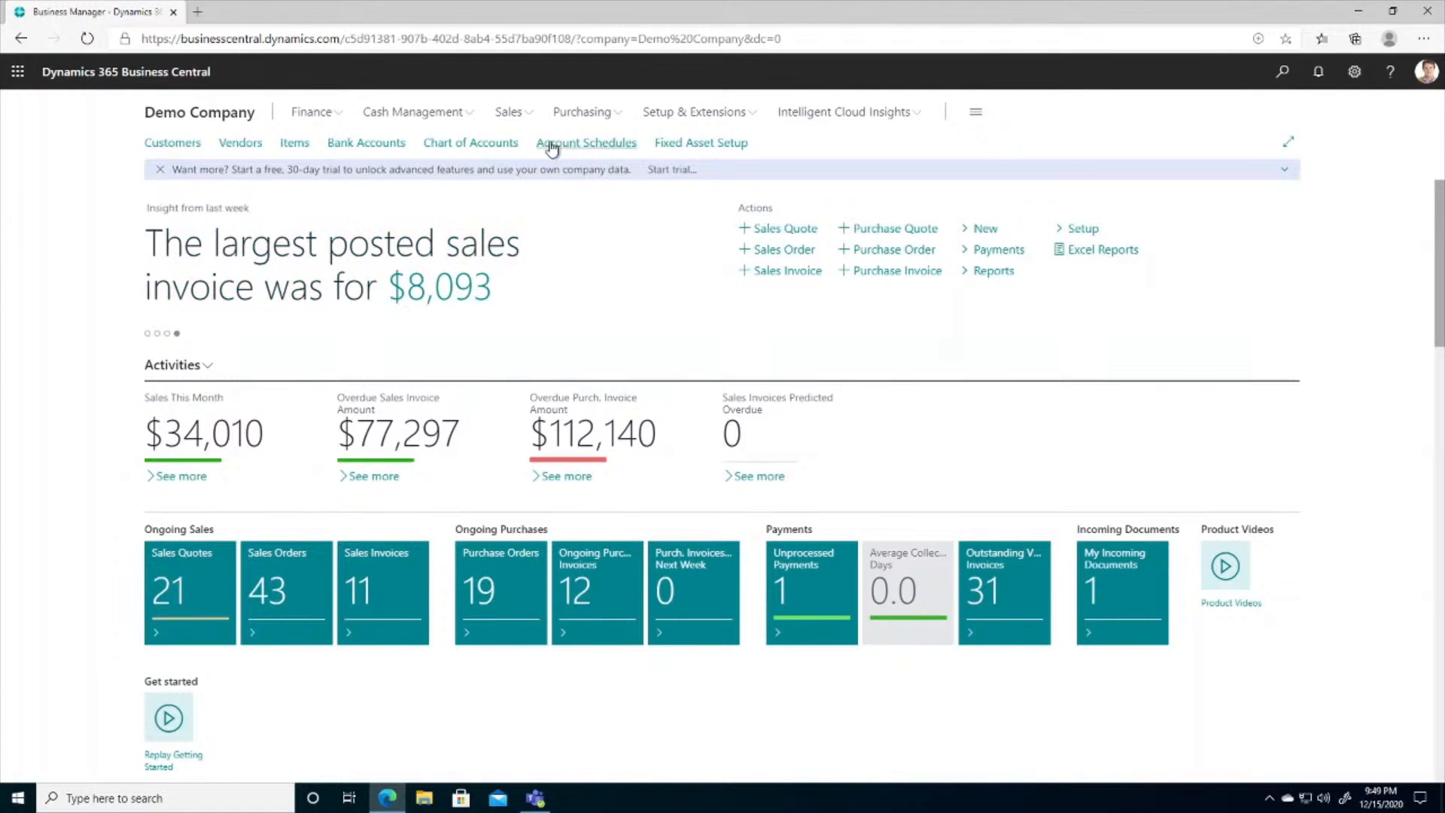
Open the vendor list and examine the statistics of several vendors, ending with Fabrikam, Inc. and its buy-from history.
left_click(242, 143)
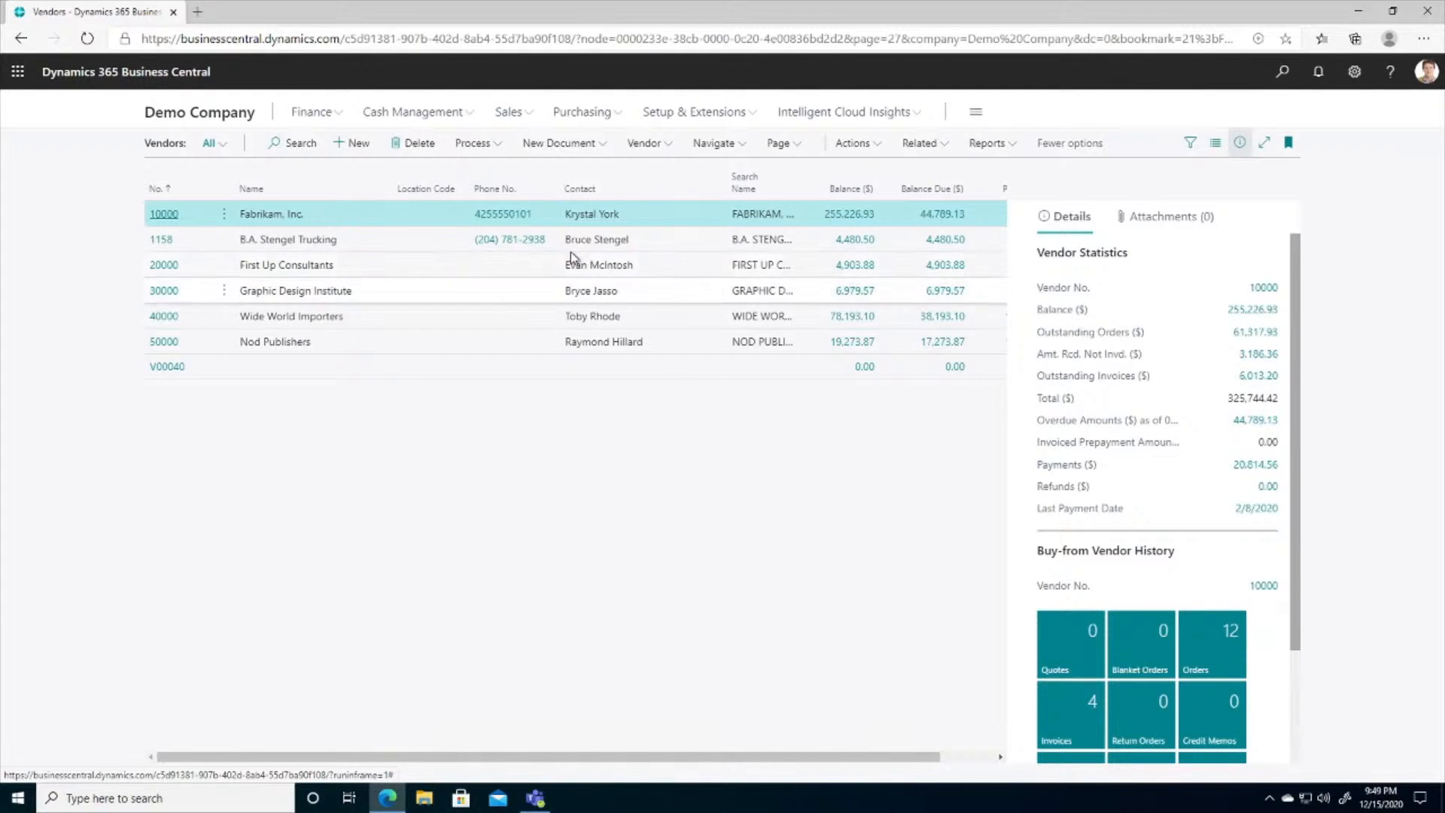
left_click(358, 265)
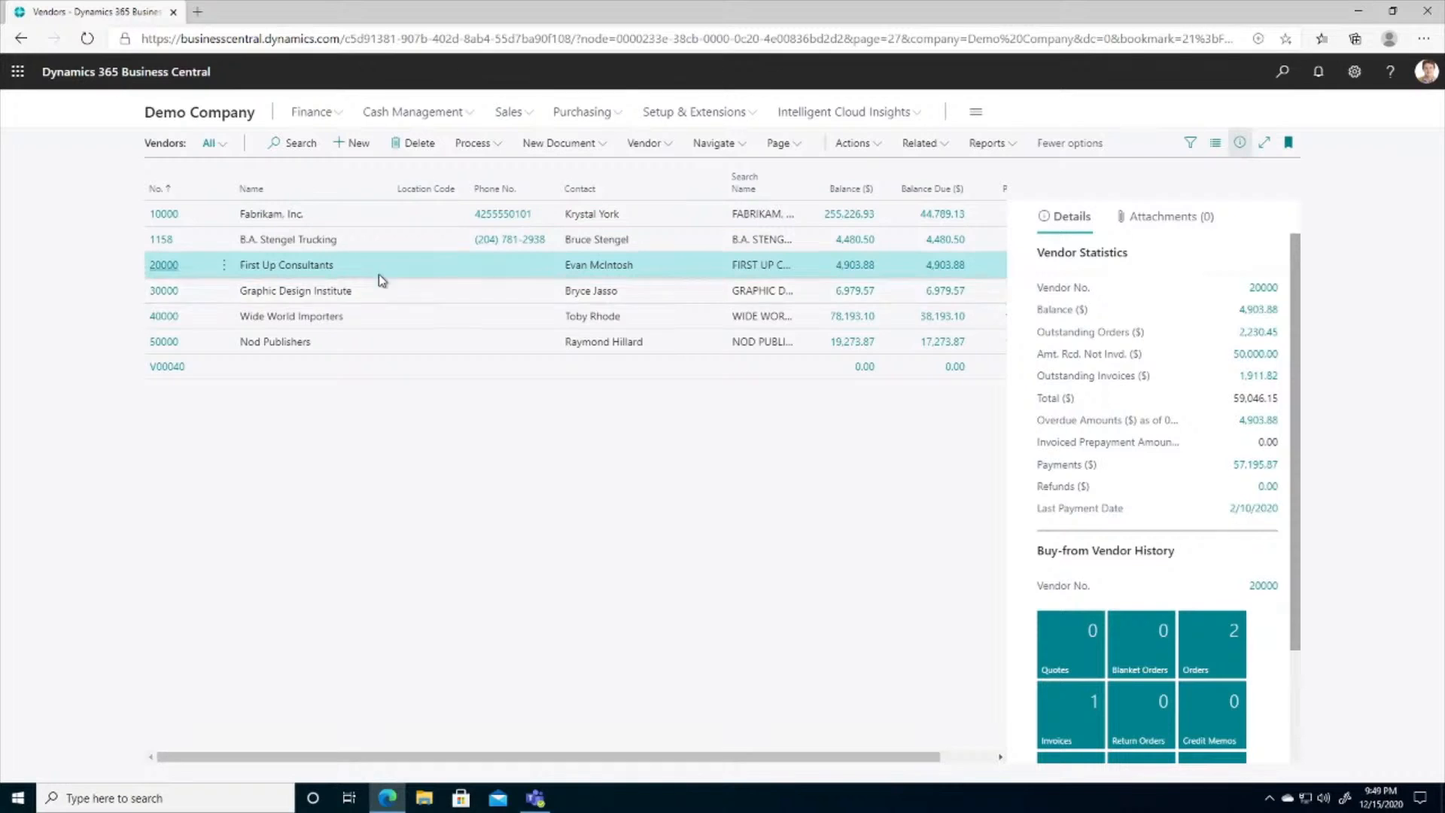
left_click(371, 293)
left_click(367, 313)
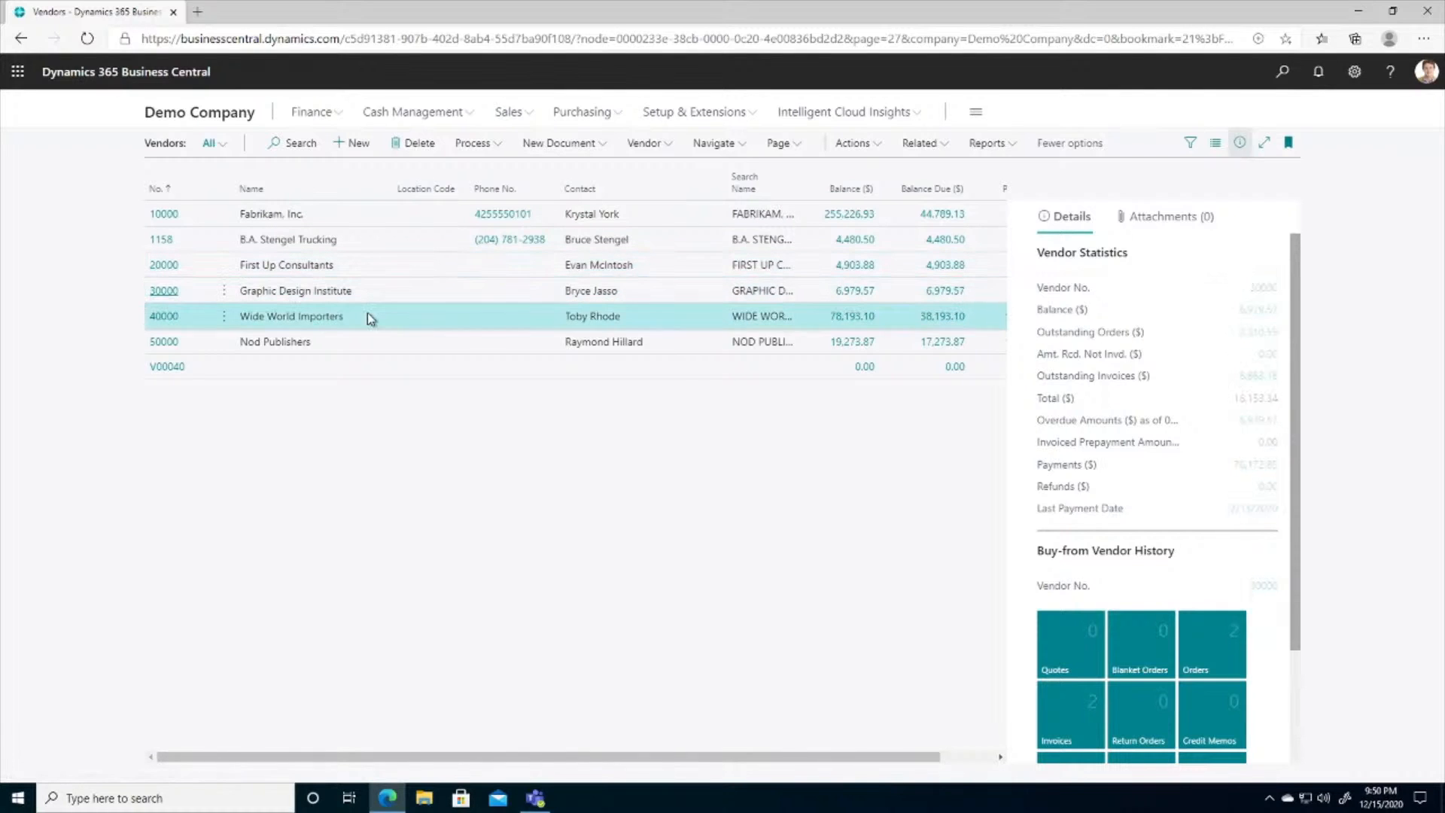
left_click(341, 213)
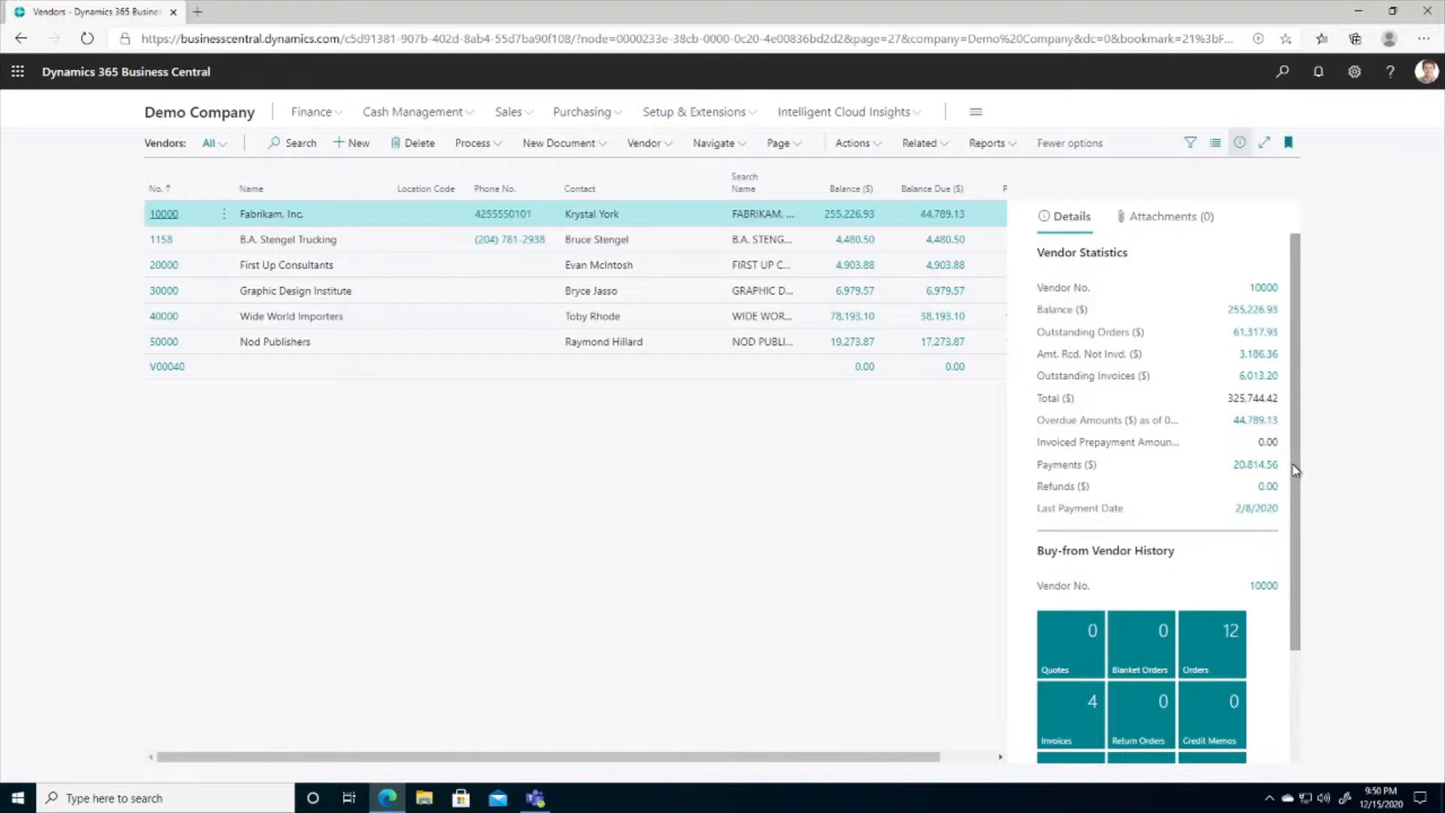
left_click_drag(1294, 471, 1286, 566)
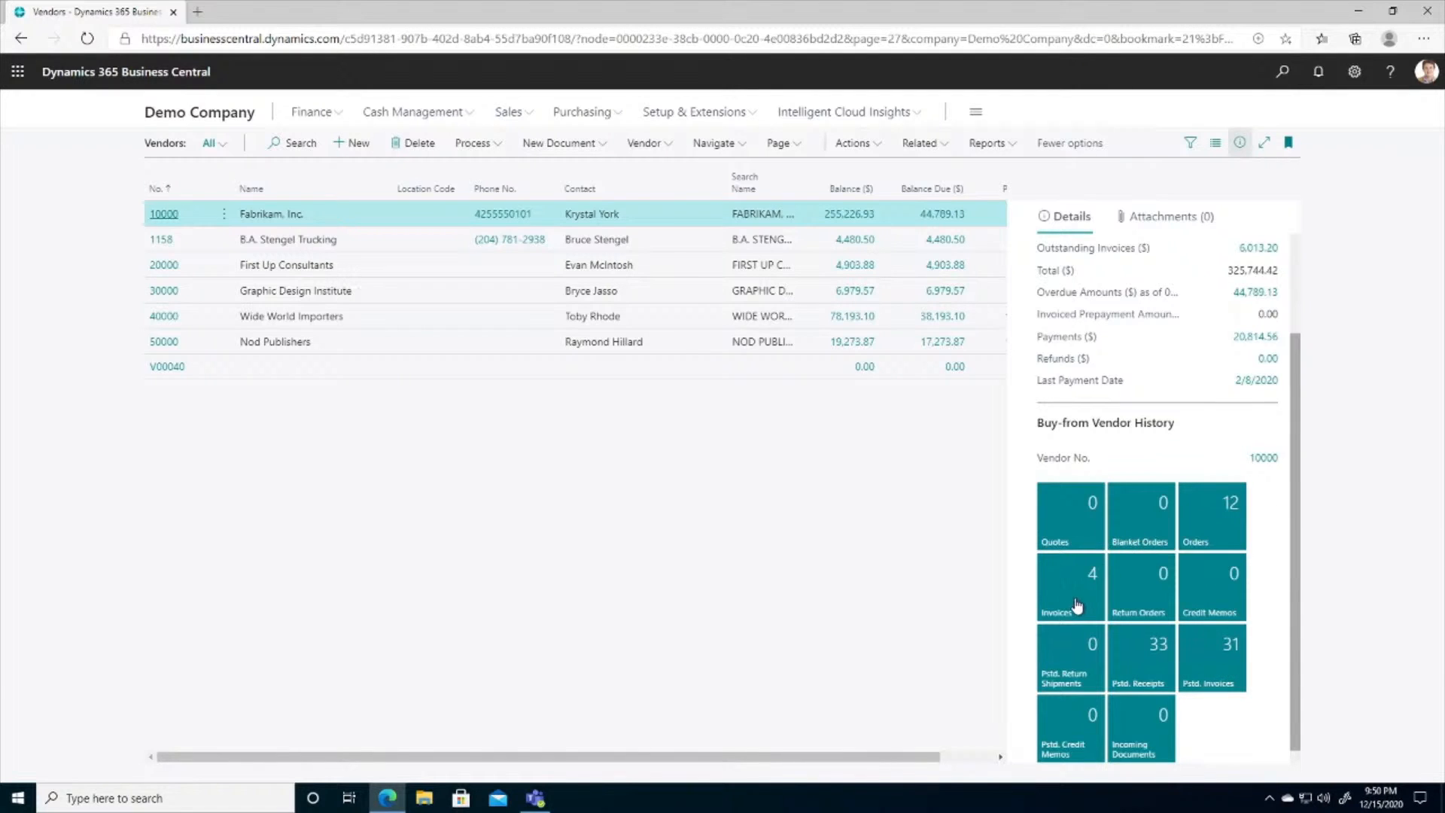
left_click_drag(1300, 500, 1310, 369)
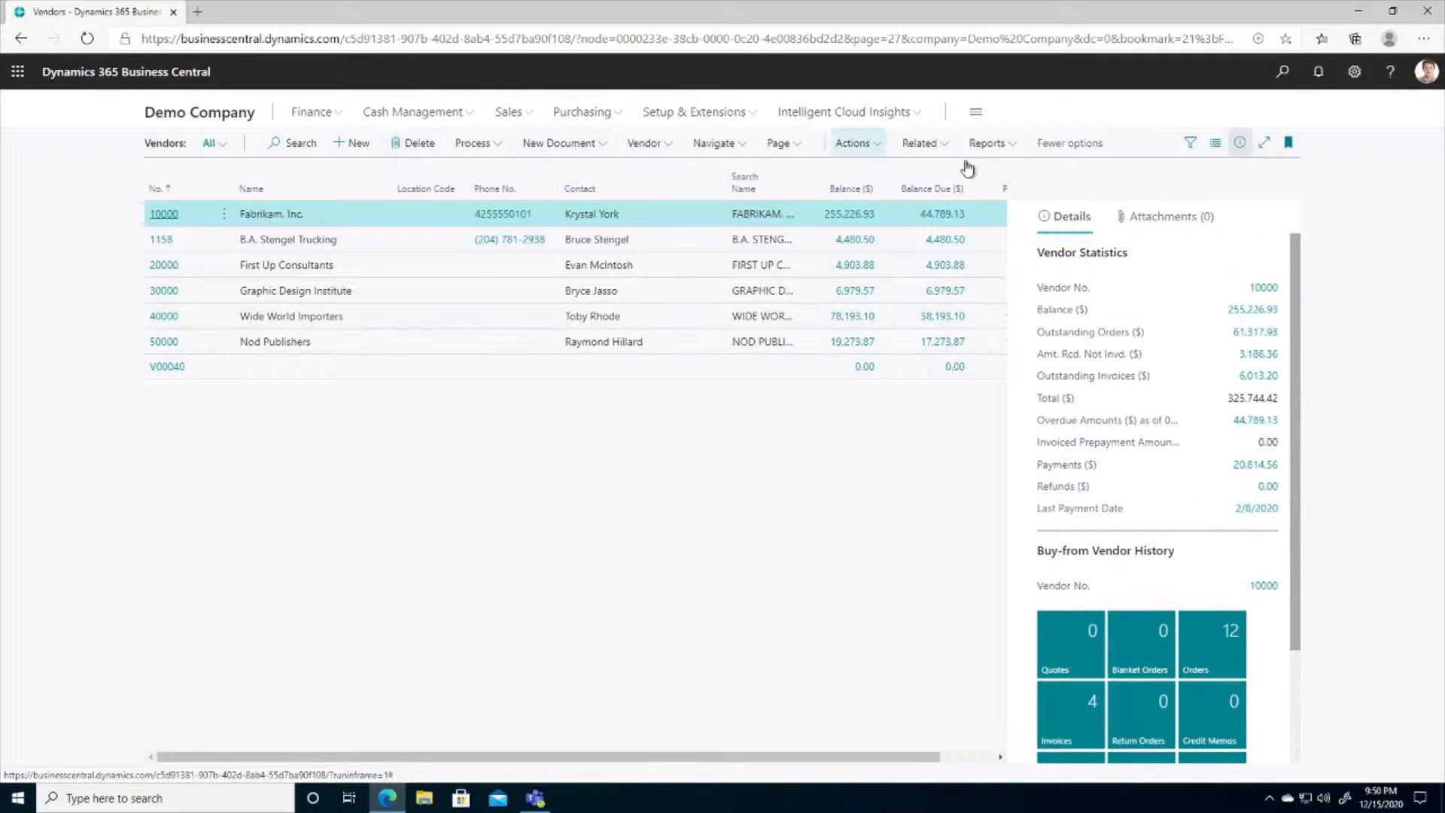
View the purchase and general vendor reports available, and open the ledger entries behind Fabrikam, Inc.'s balance.
left_click(993, 144)
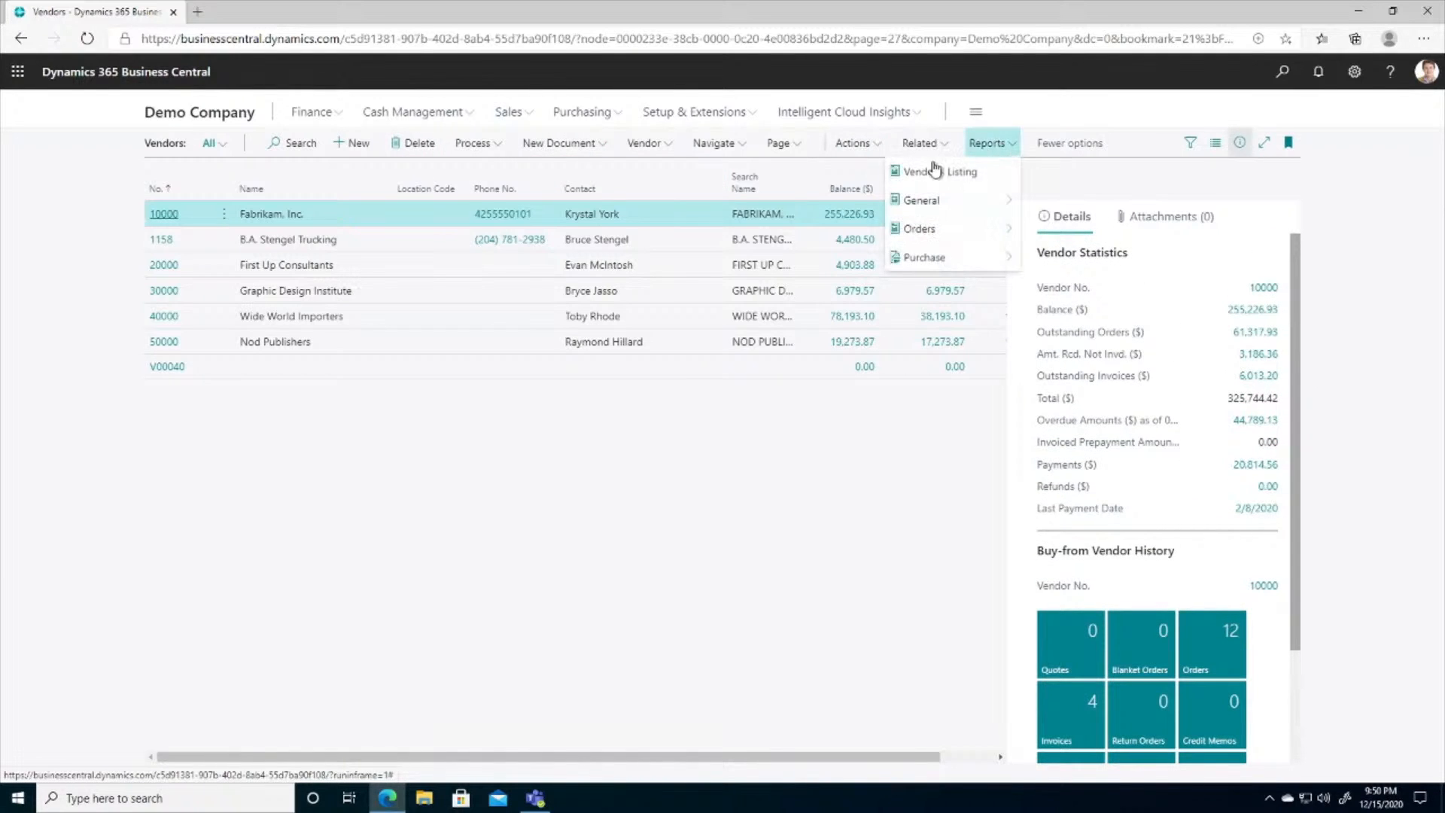
mouse_move(979, 265)
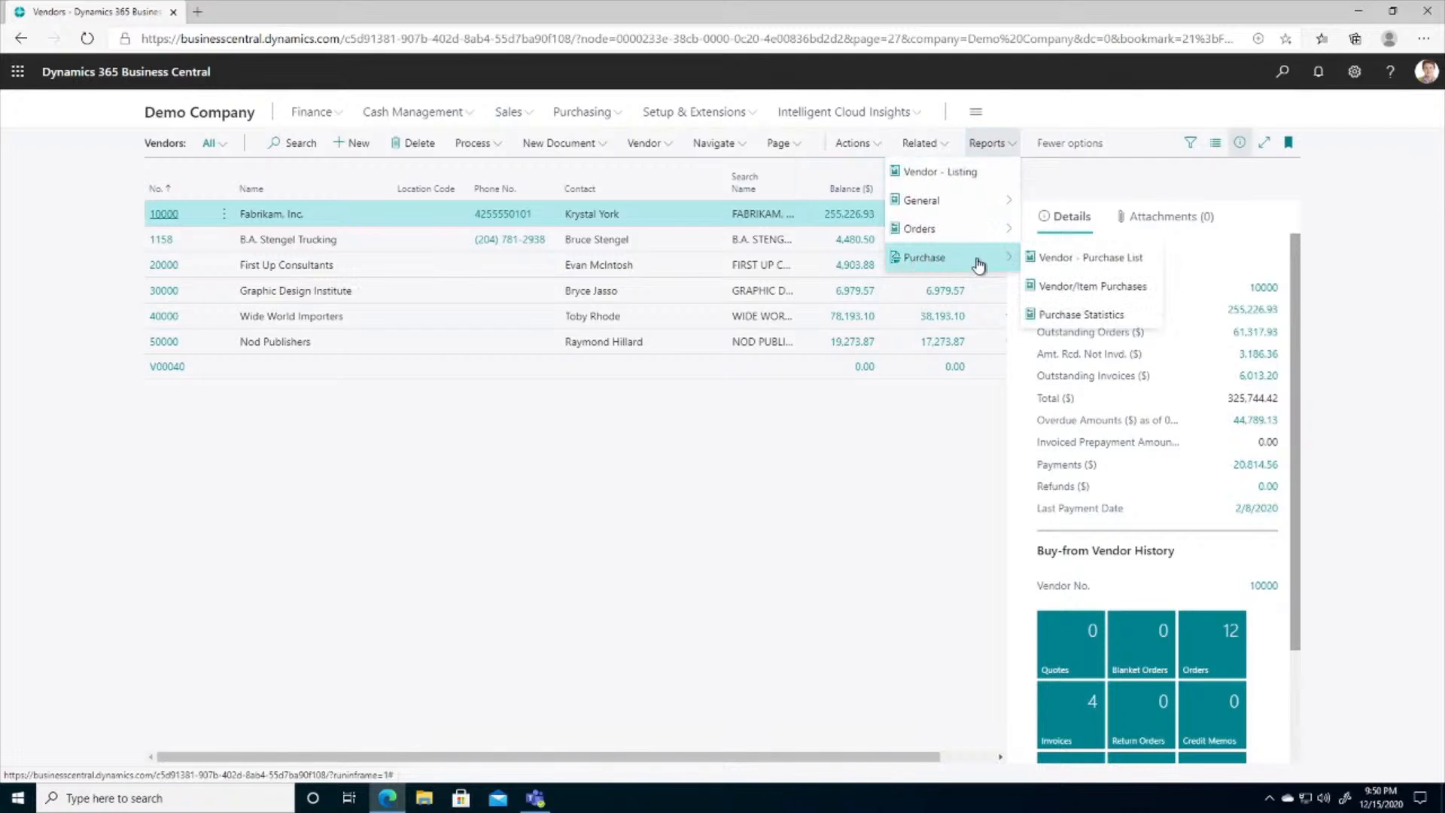
mouse_move(961, 200)
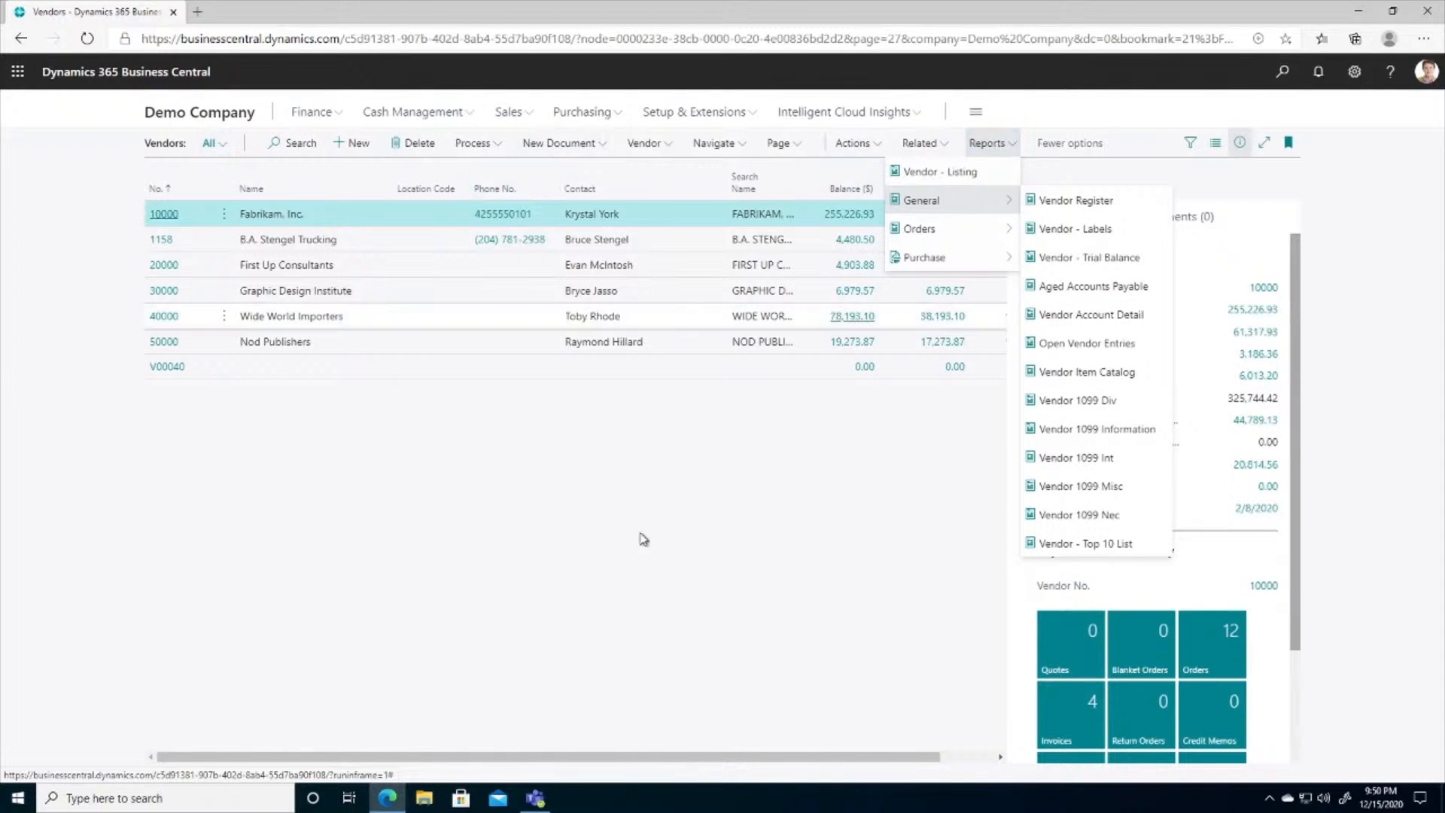
left_click(488, 521)
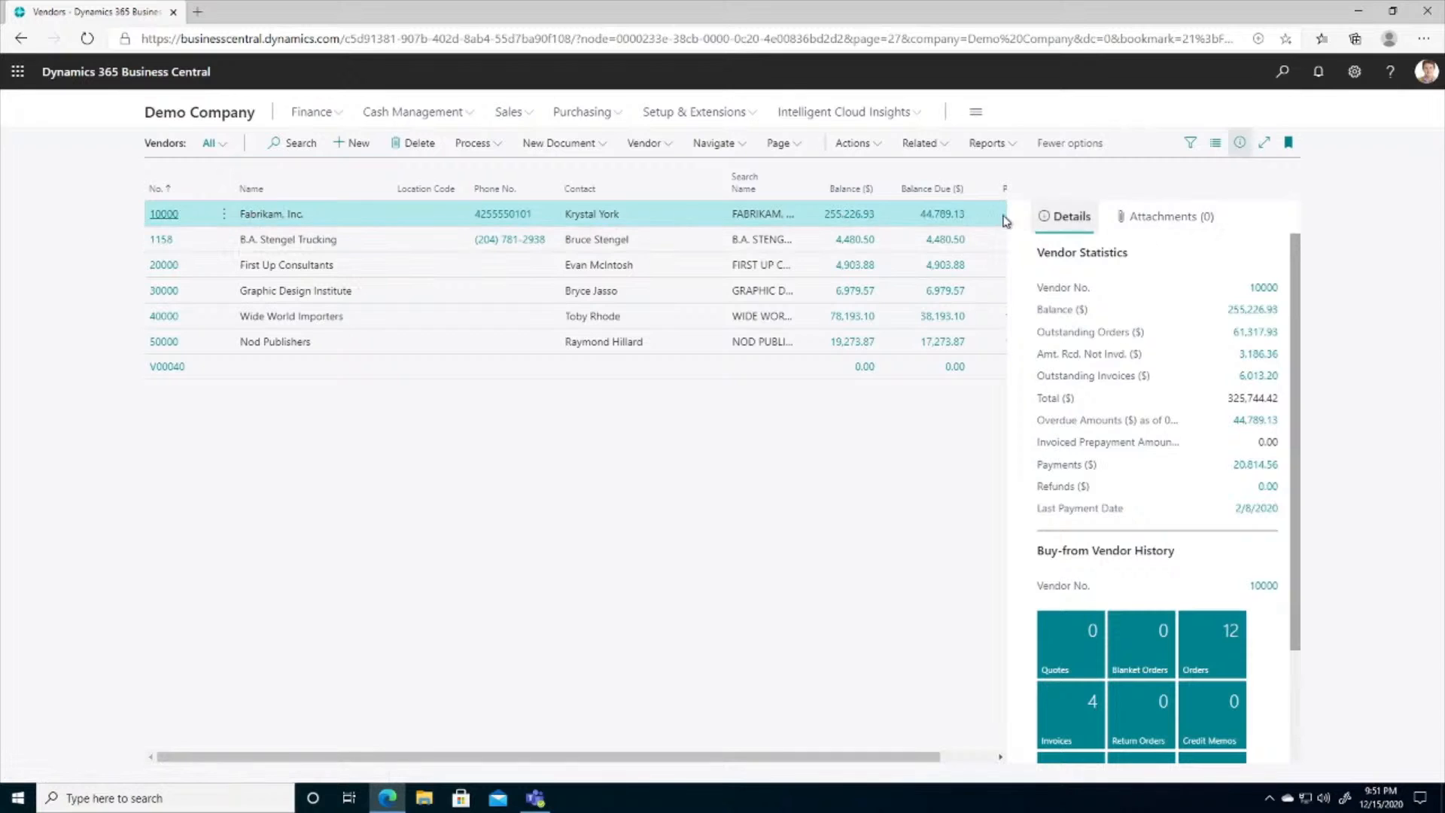
left_click(847, 216)
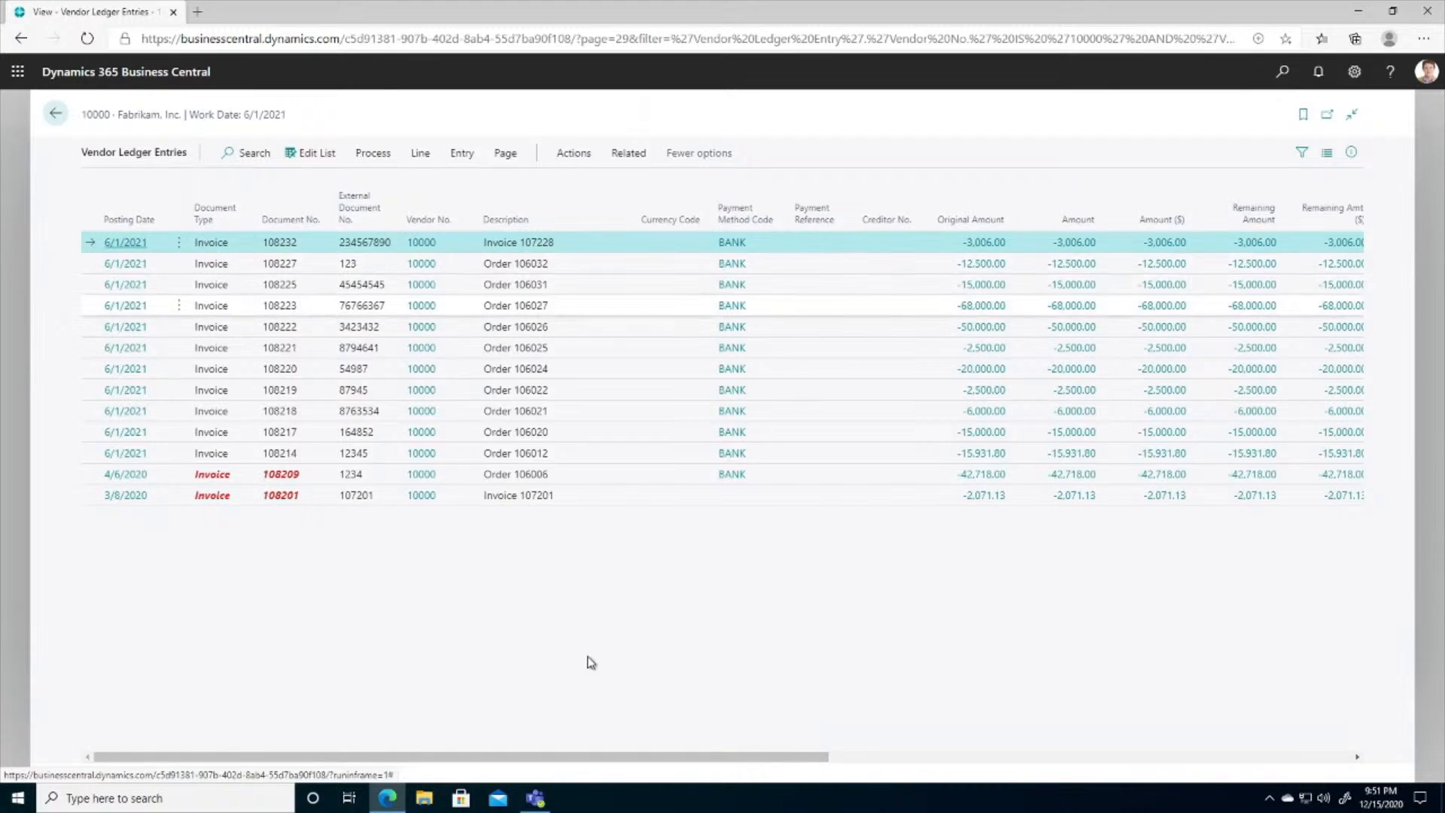
Examine the amounts, due dates and available processing and Excel actions for Fabrikam, Inc.'s vendor ledger entries, and return to the vendor list.
left_click_drag(451, 757, 855, 778)
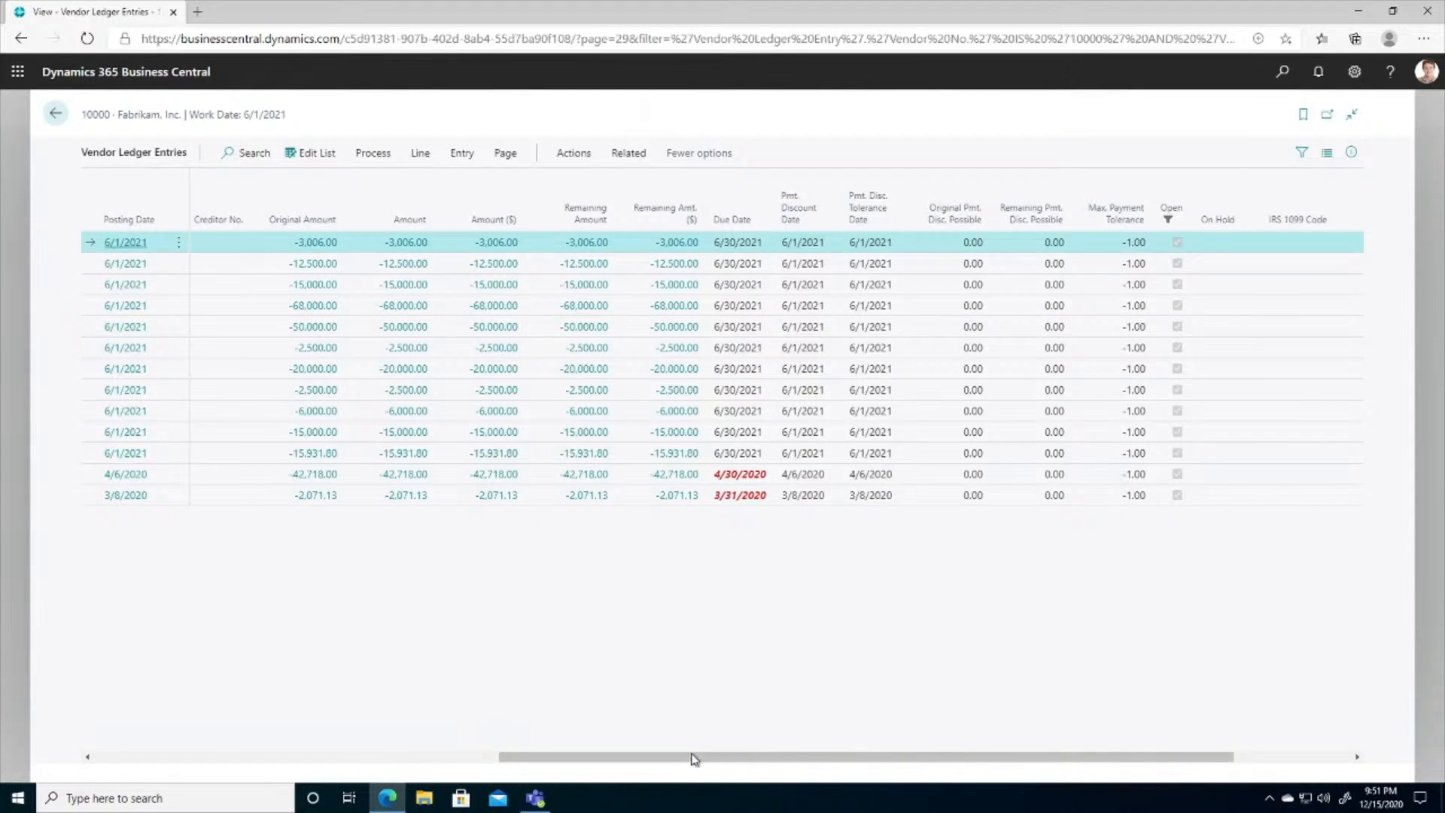
left_click_drag(693, 759, 258, 759)
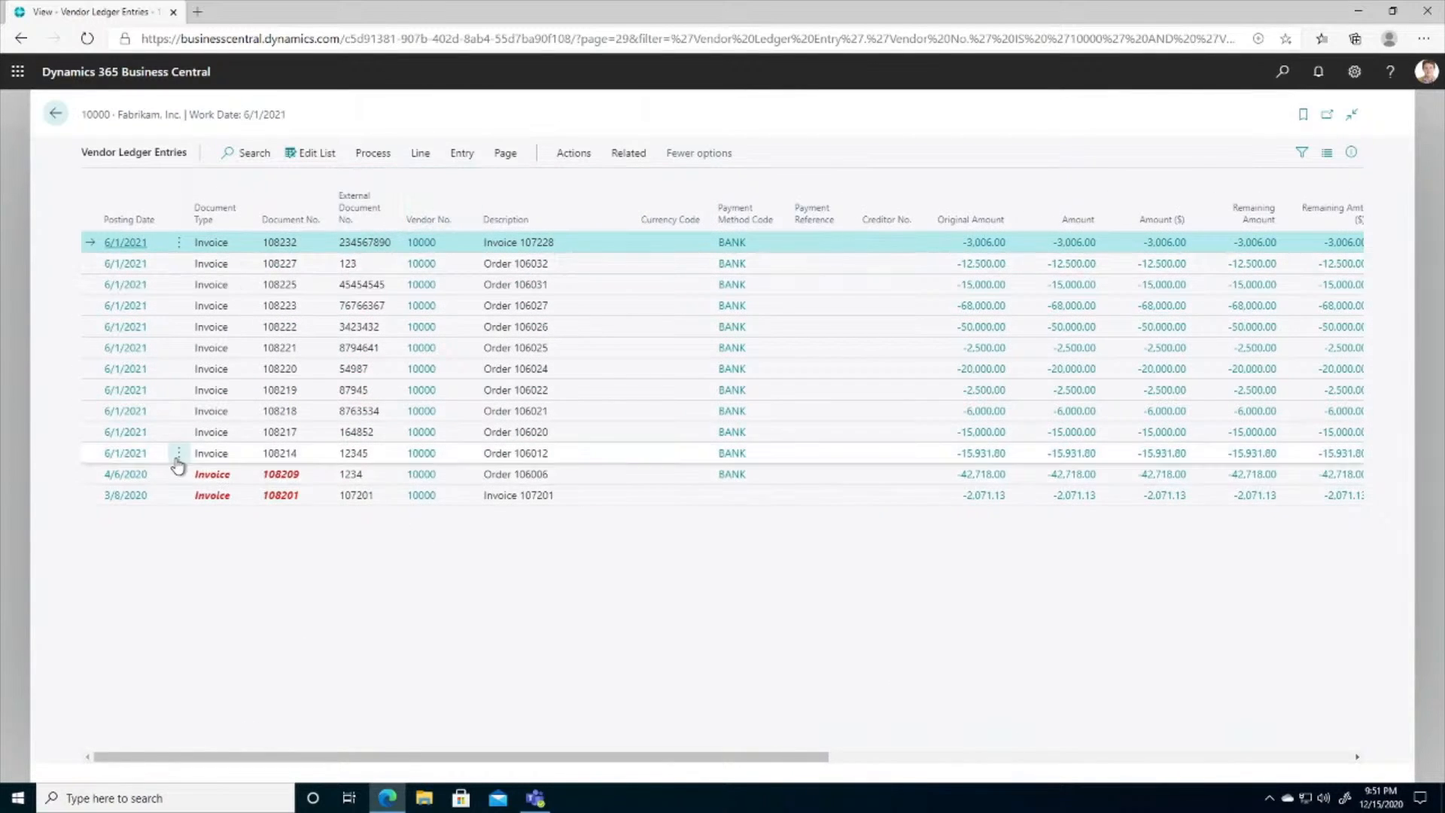
left_click(374, 157)
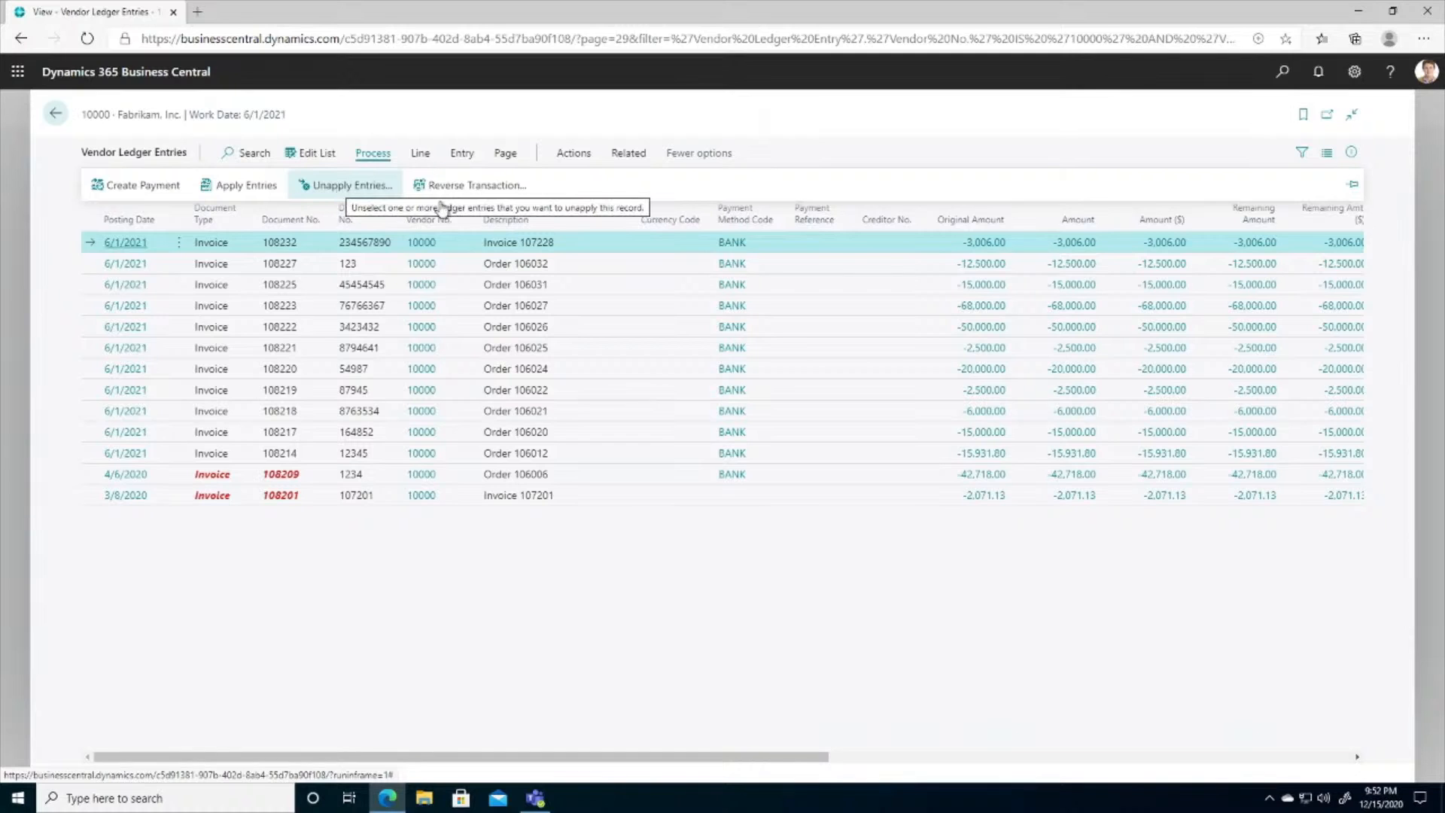
left_click(55, 122)
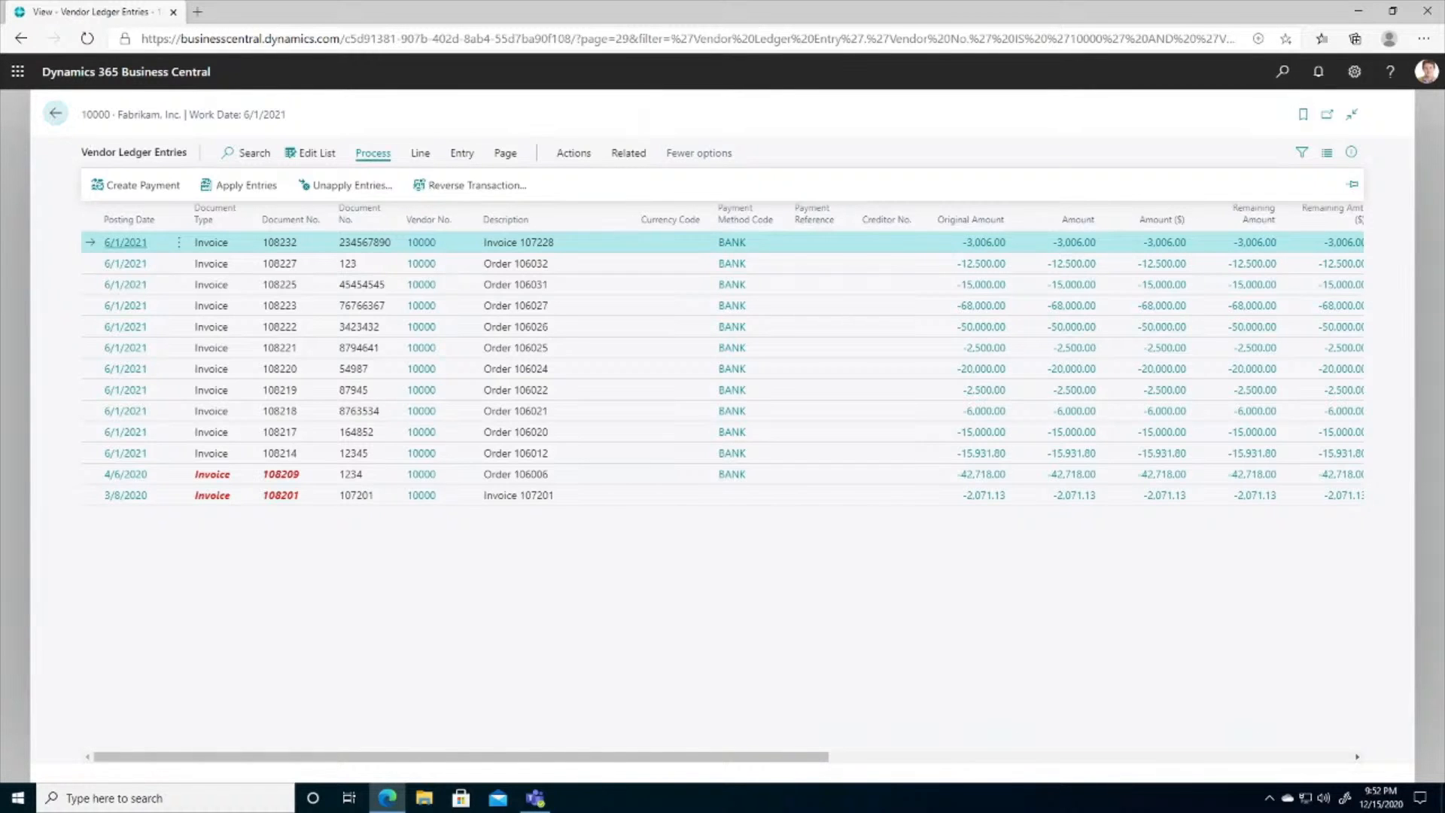
left_click(515, 159)
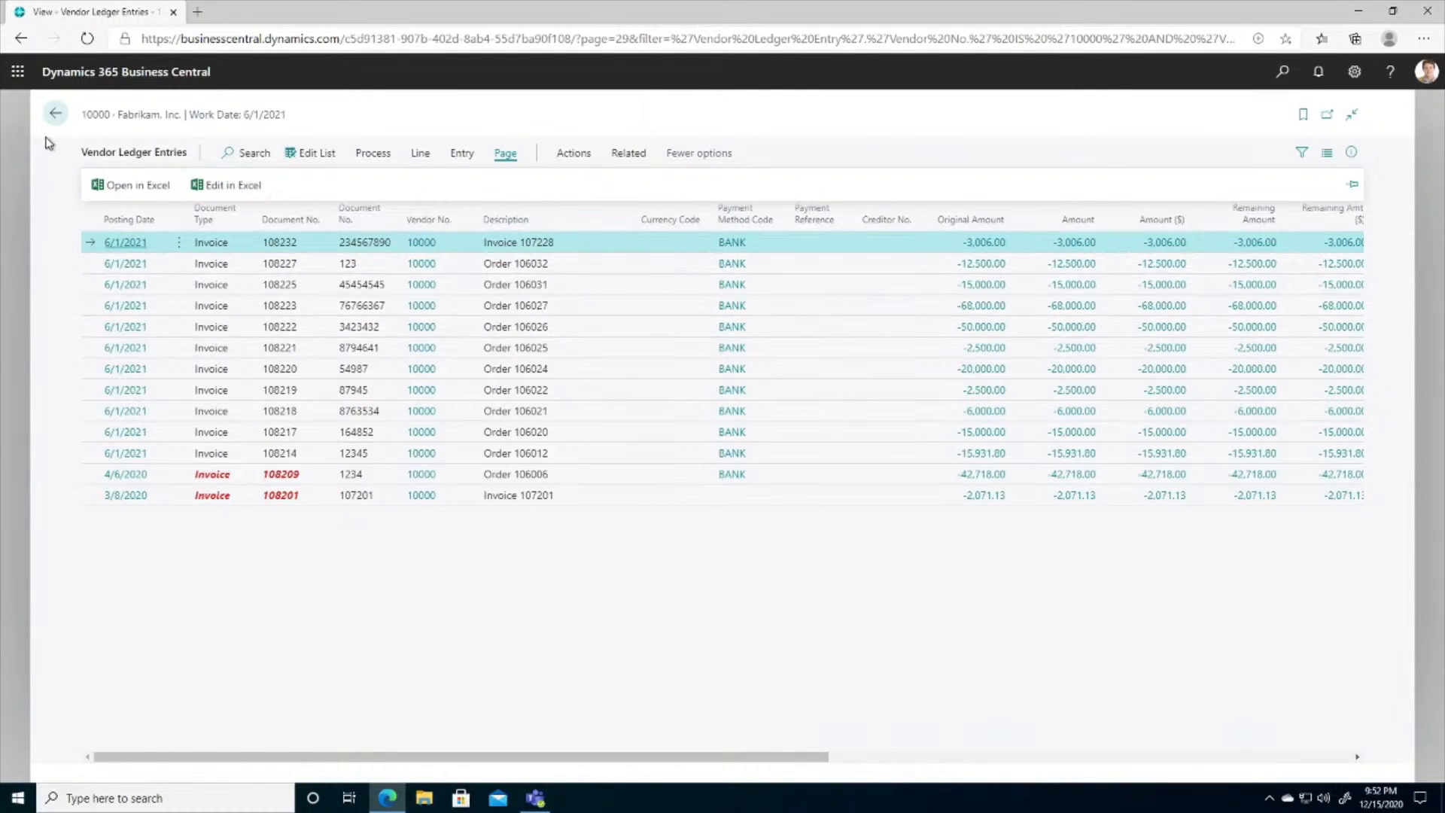
left_click(56, 116)
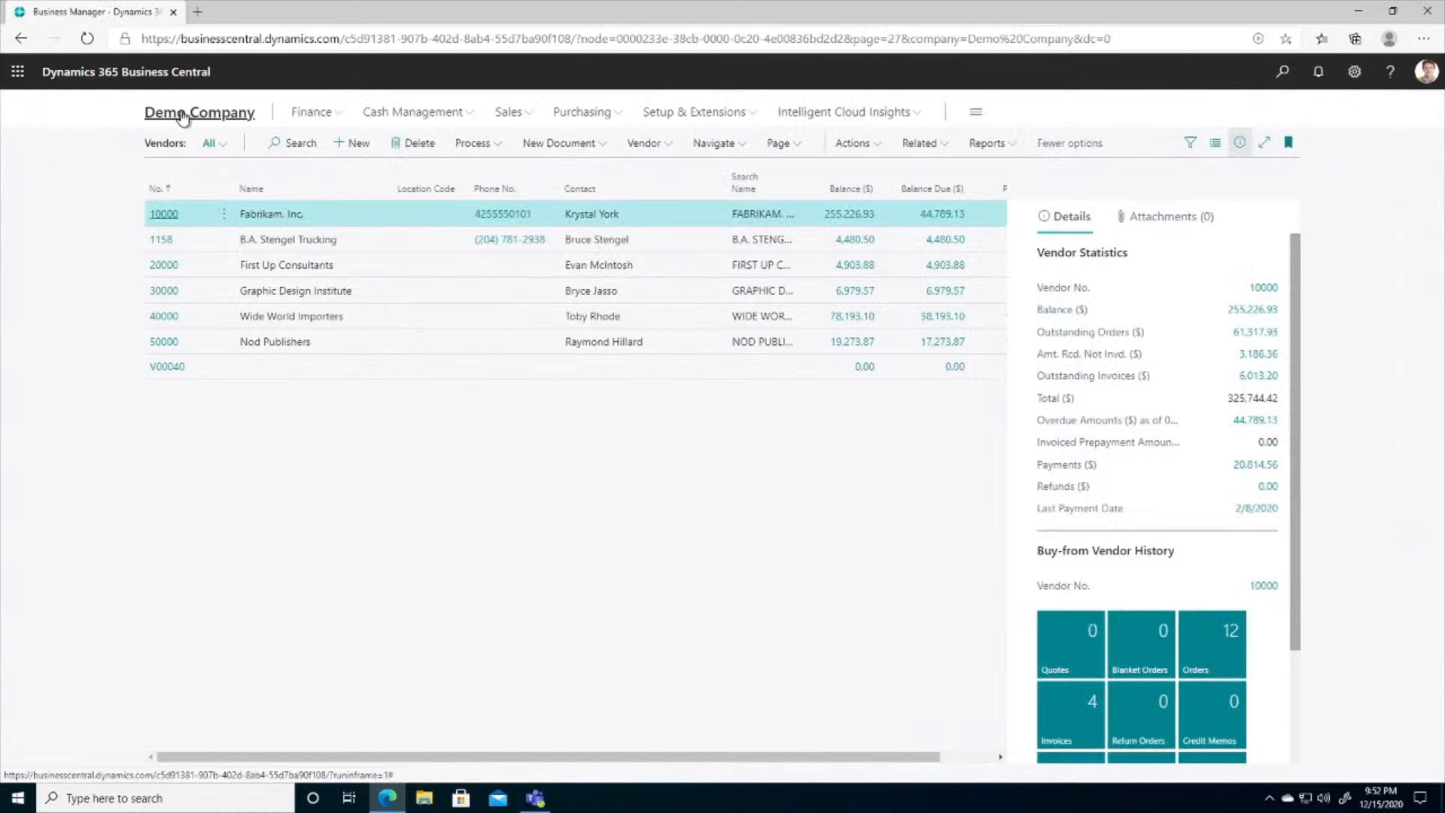
View the Outstanding Vendor Invoices from the Demo Company home page's payment activities and return to the home page.
left_click(182, 115)
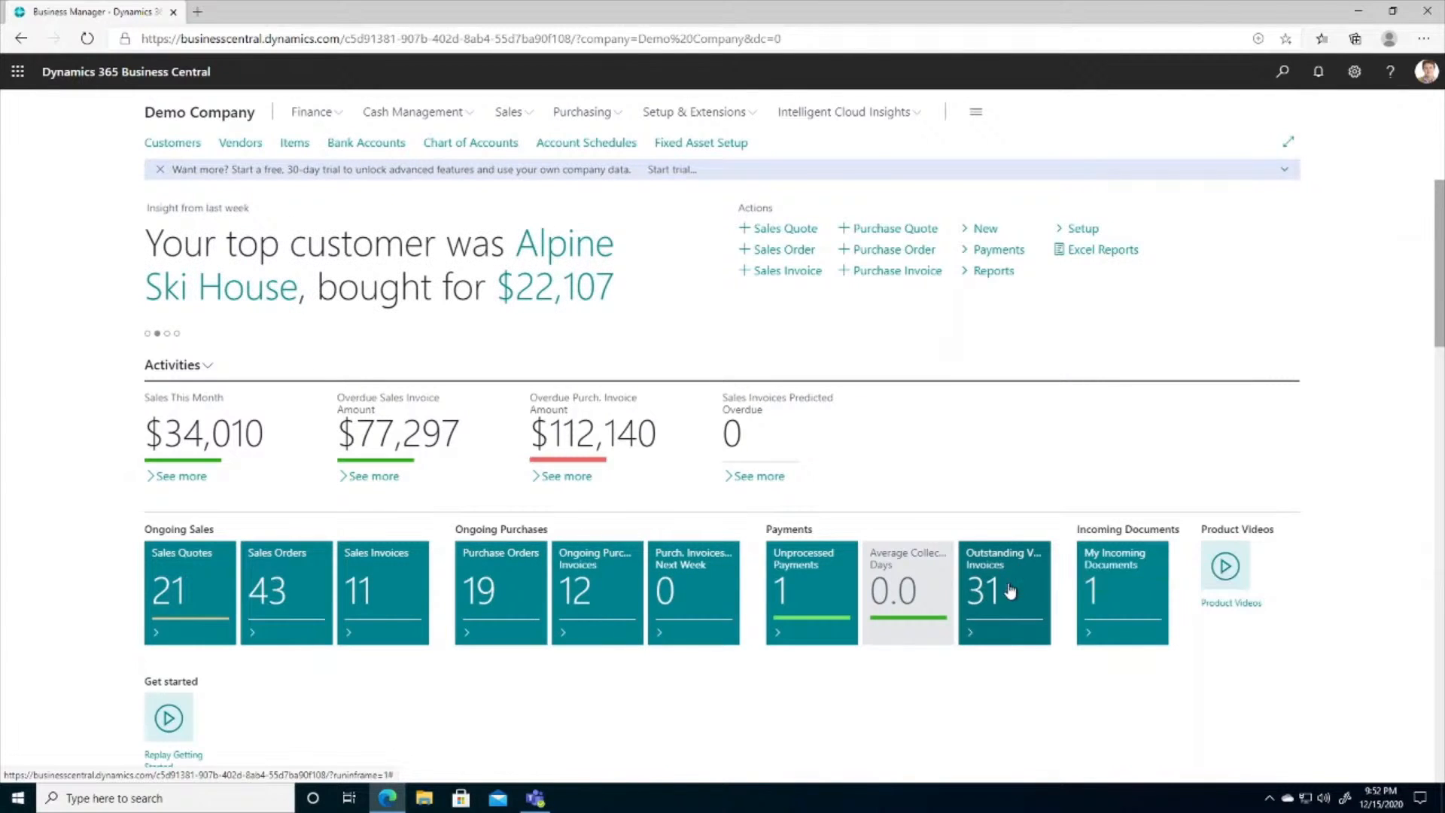
left_click(992, 602)
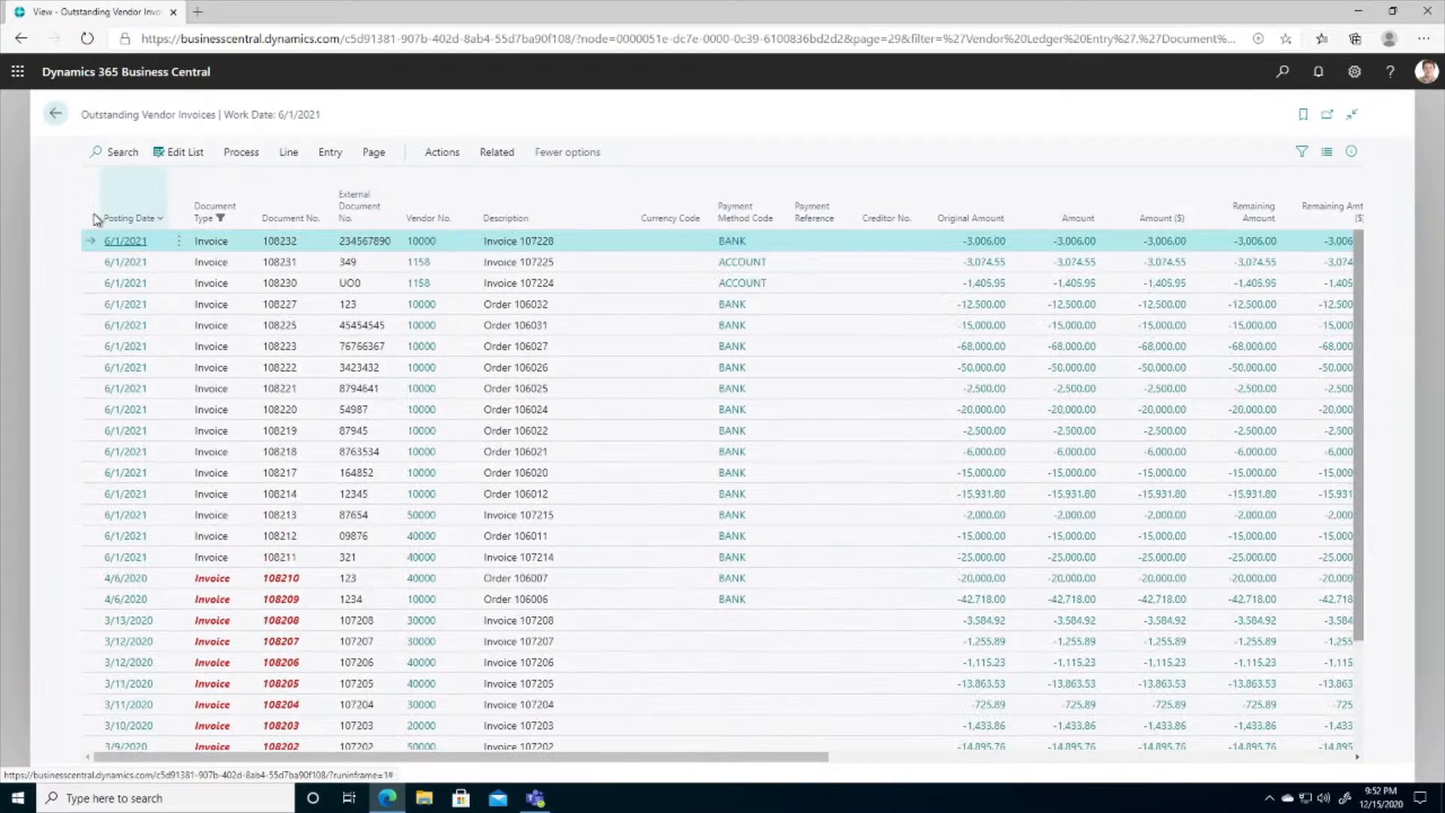
left_click(55, 113)
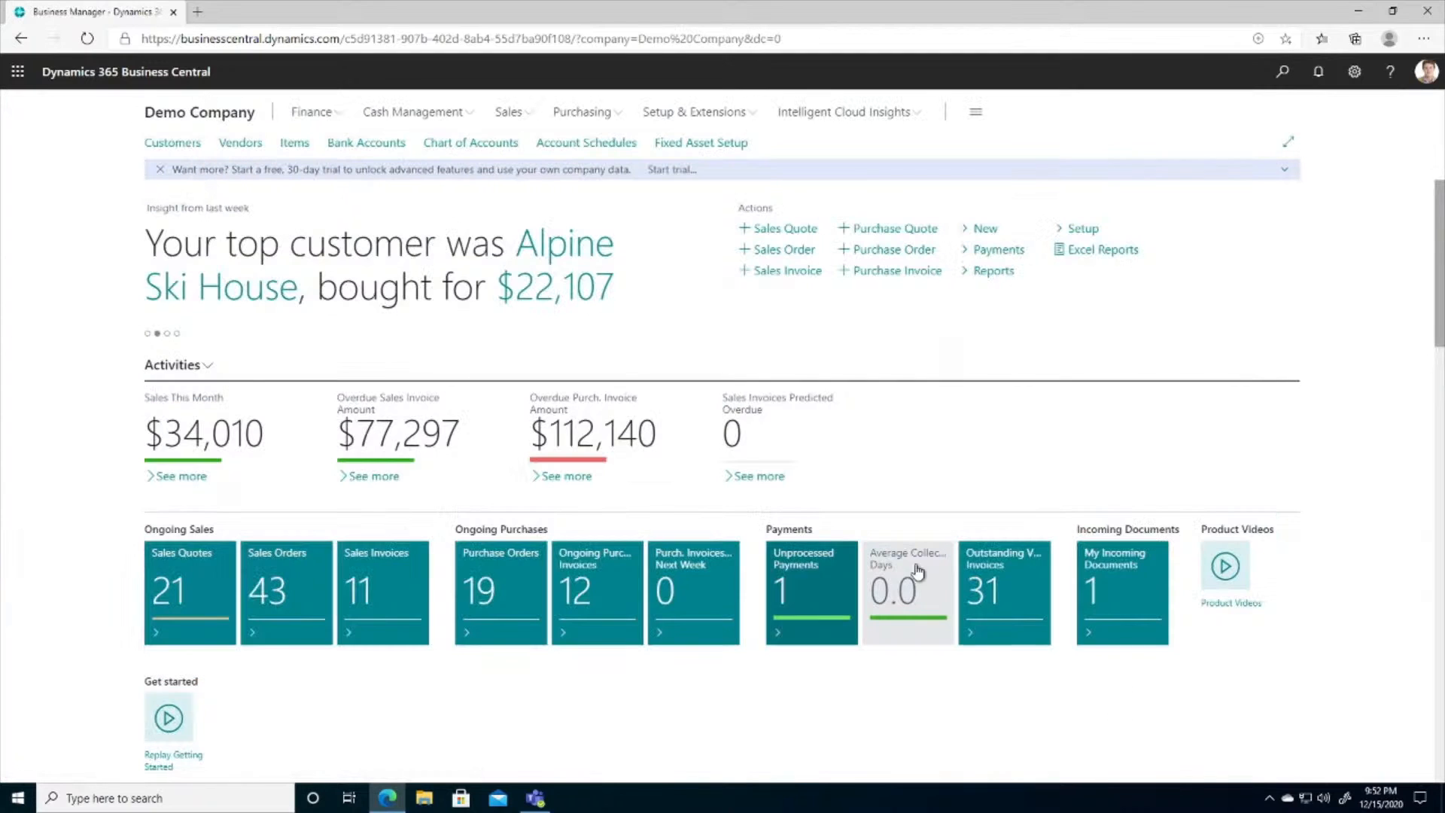
Look over the home page's Aged Accounts Payable chart, Favorite Accounts, Trial Balance, Power BI Reports and Report Inbox.
scroll(662, 497, "down", 8)
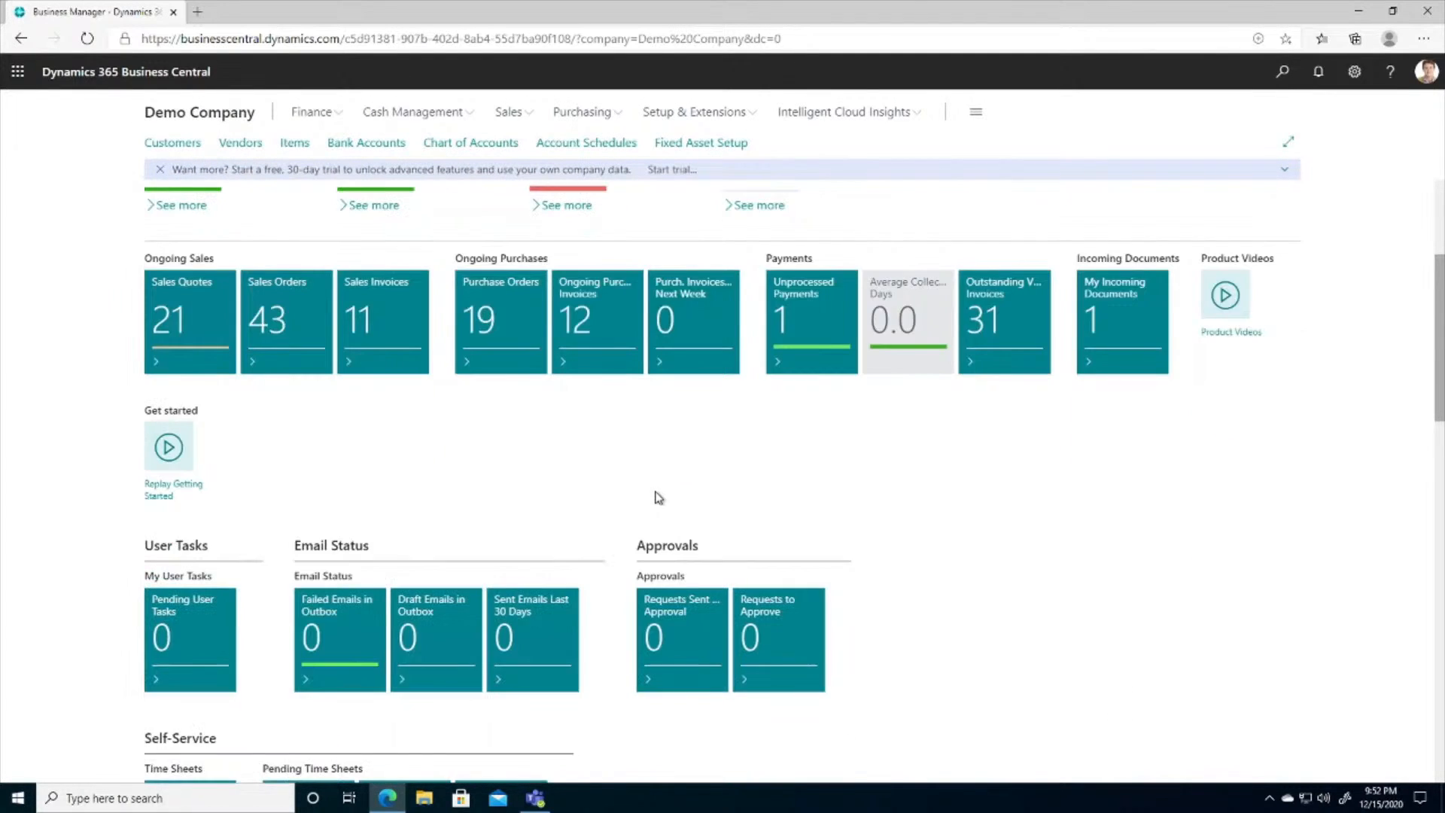
scroll(615, 512, "down", 2)
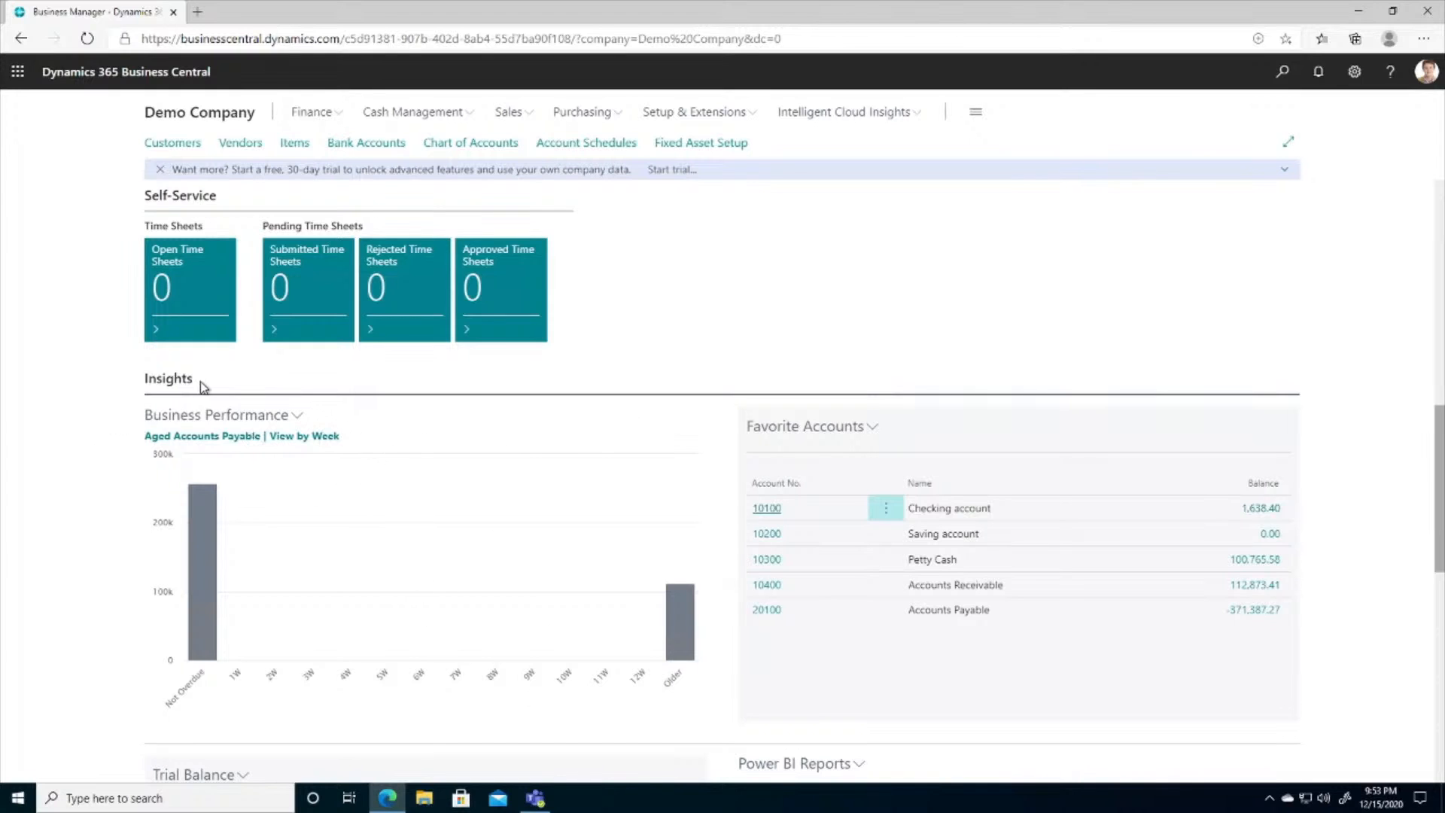
scroll(152, 401, "down", 1)
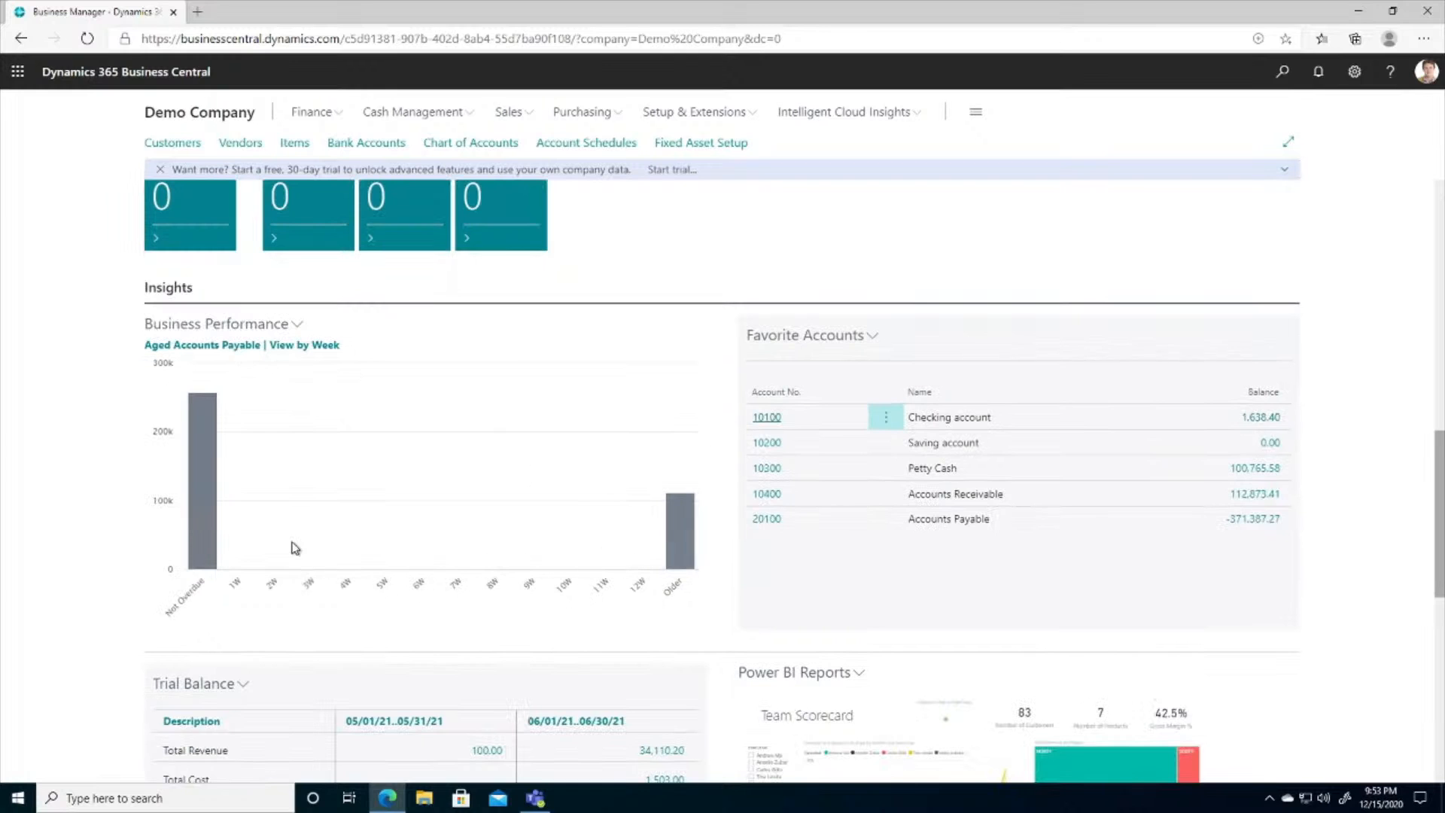
scroll(332, 472, "down", 4)
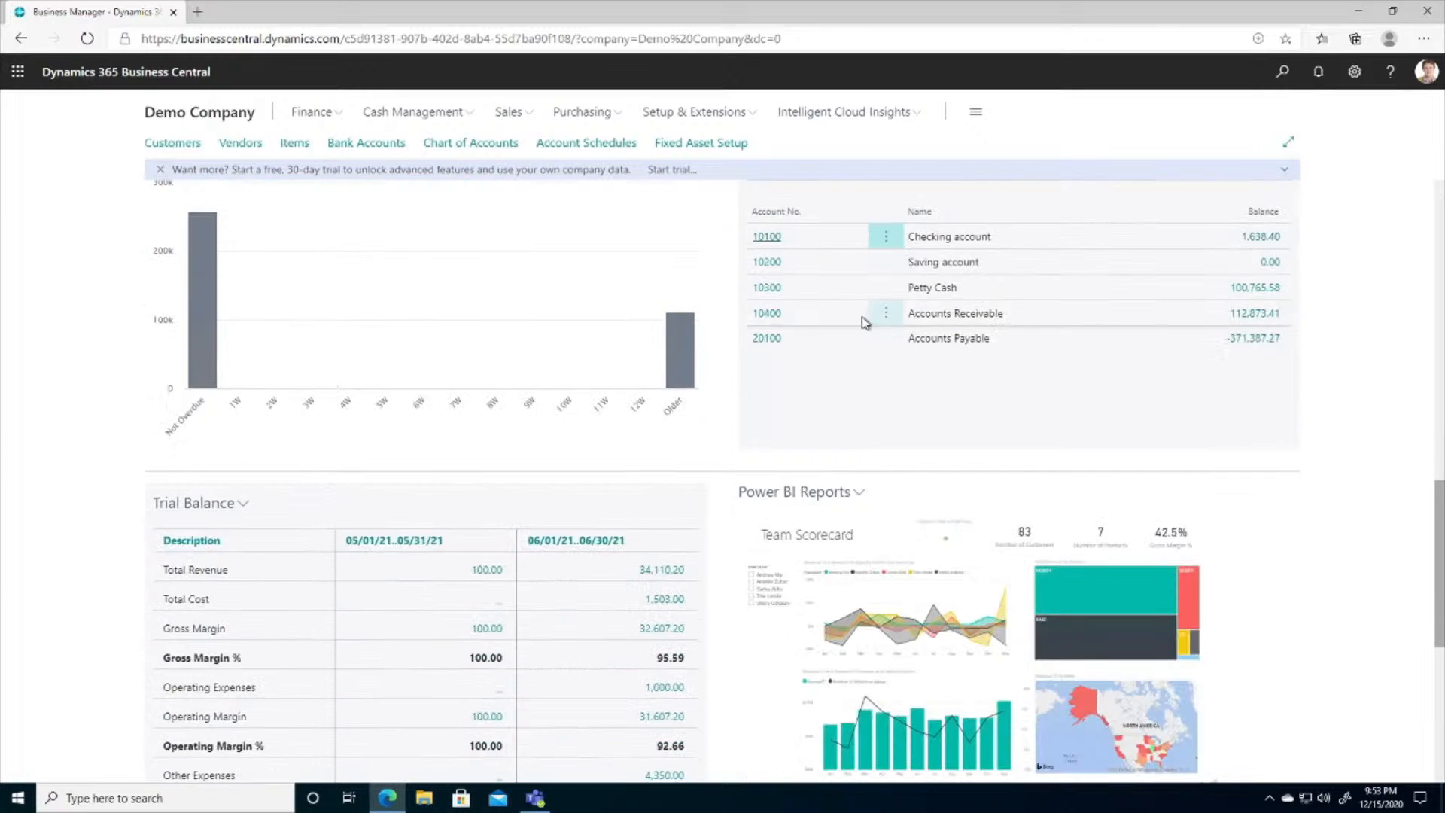
scroll(861, 445, "down", 3)
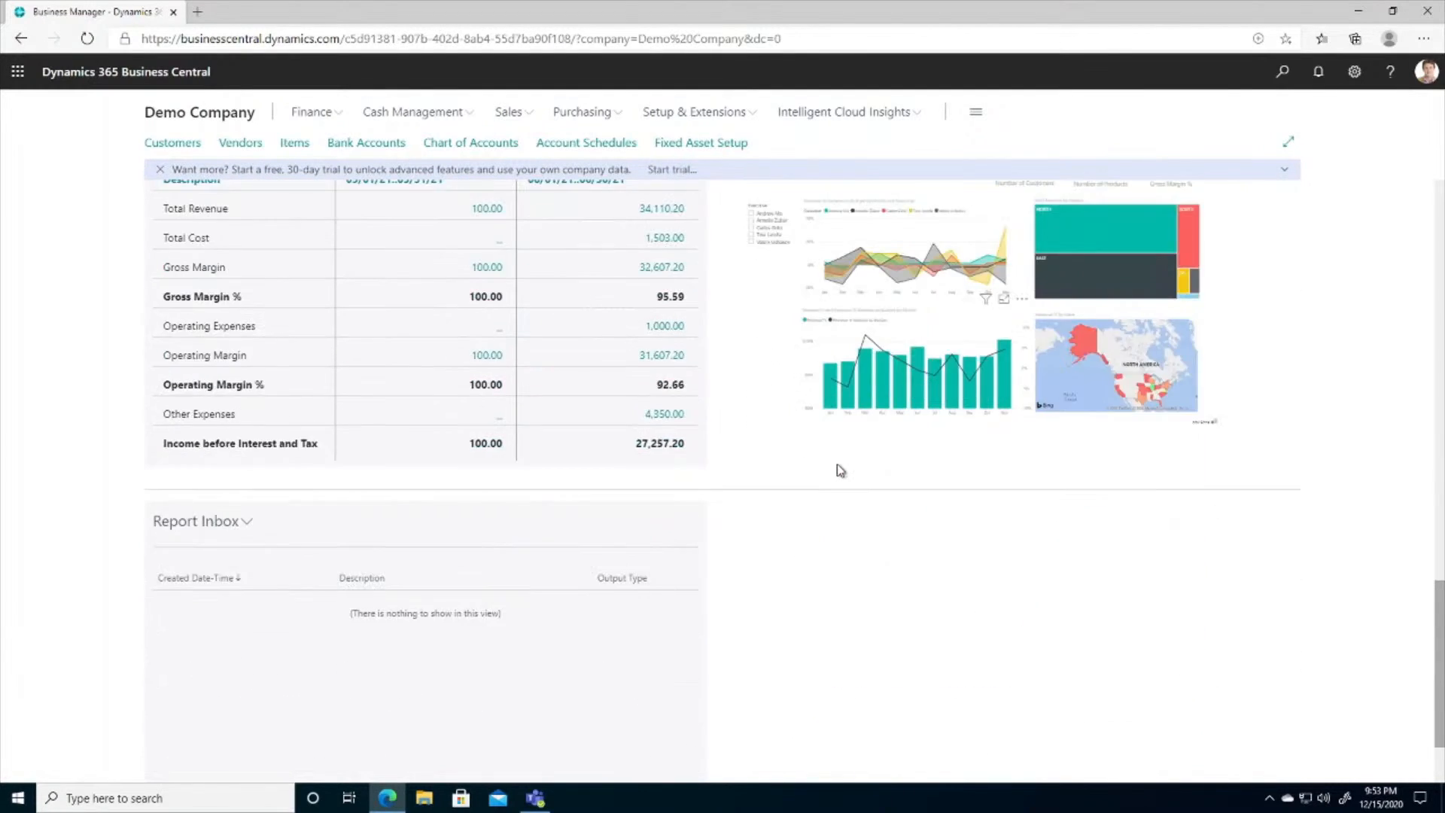
scroll(896, 416, "up", 12)
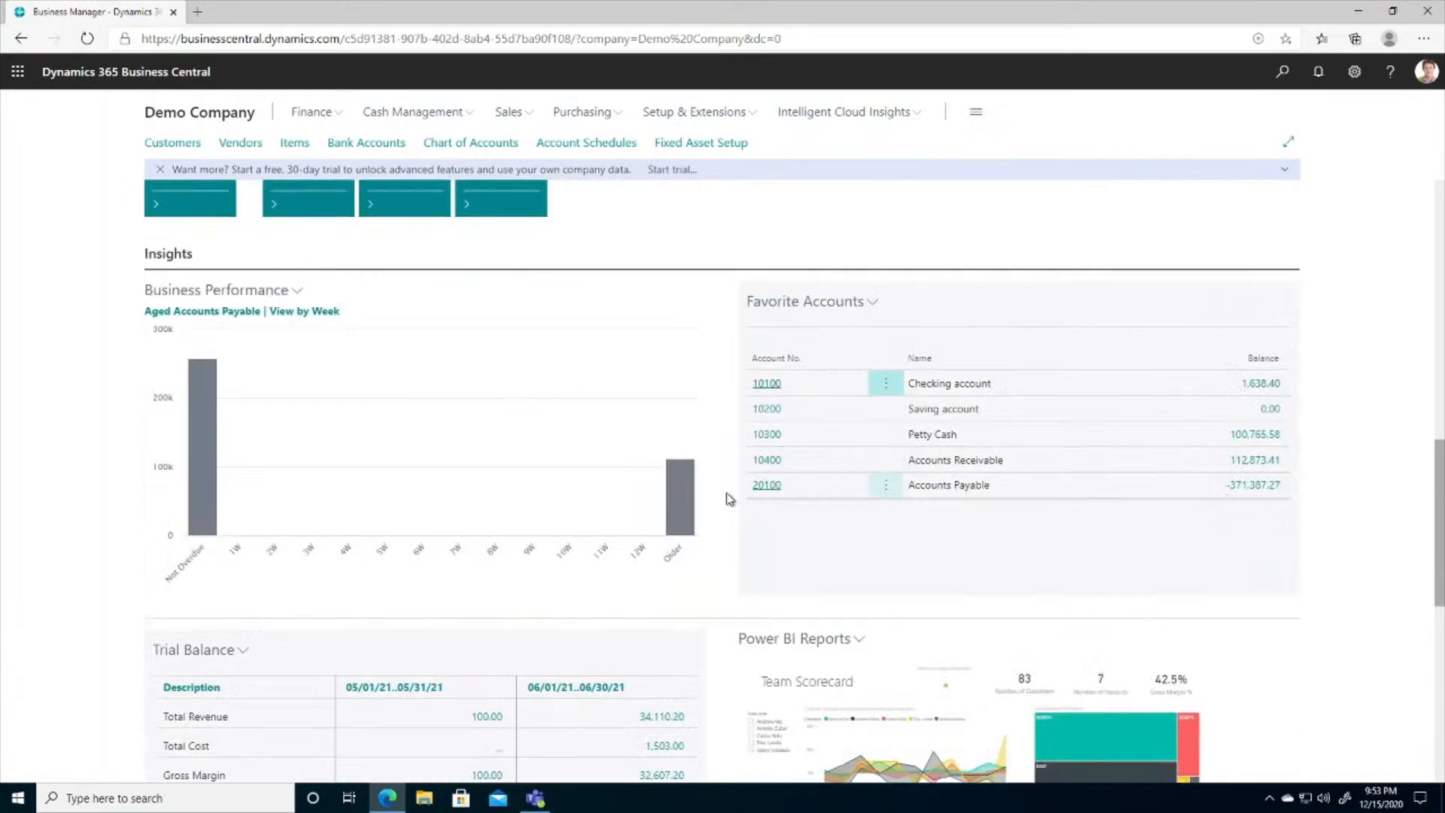